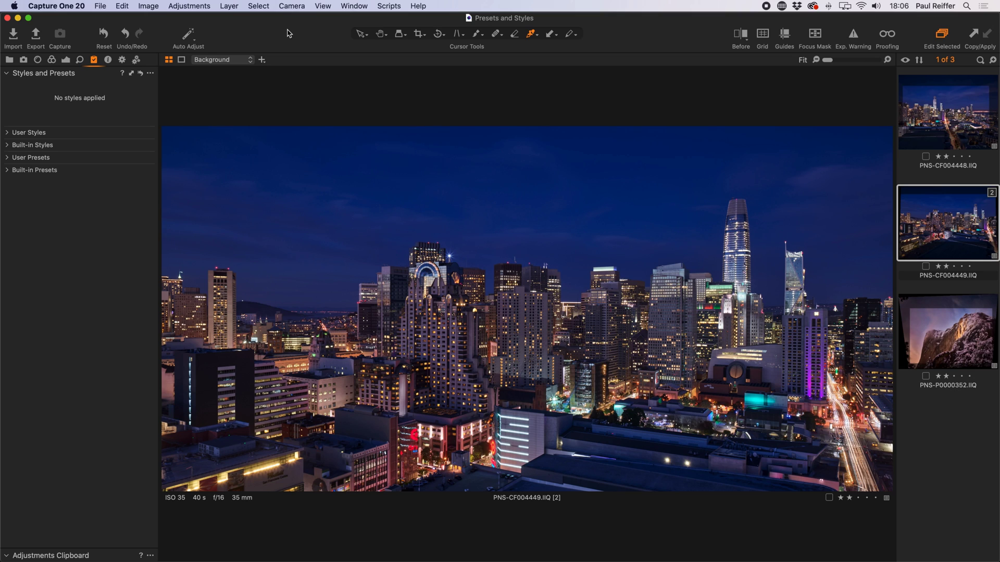
# Stack the built-in styles SPR-02, SPR-04 and Landscape - Color 1 on the selected night skyline photo
pyautogui.click(8, 145)
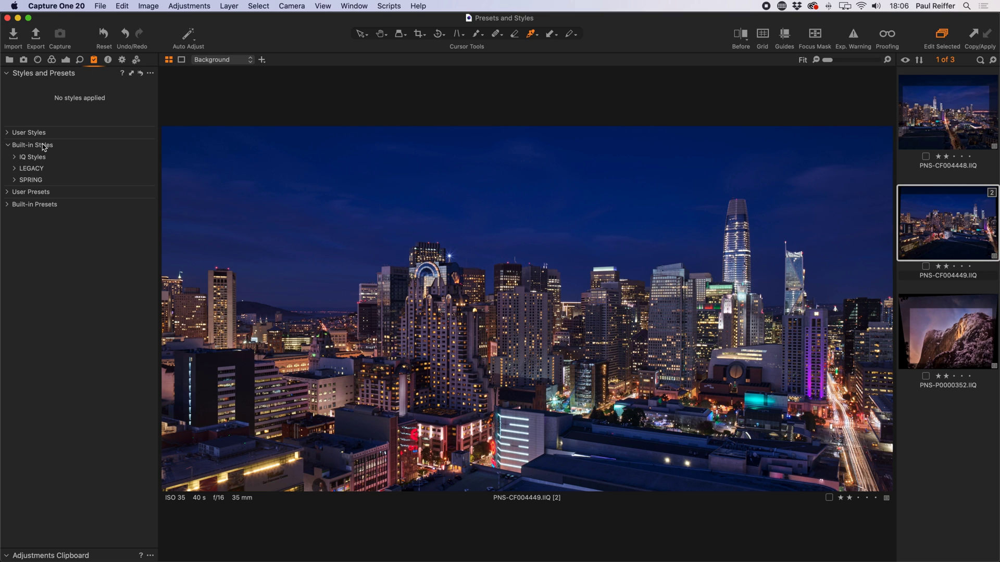
pyautogui.click(13, 180)
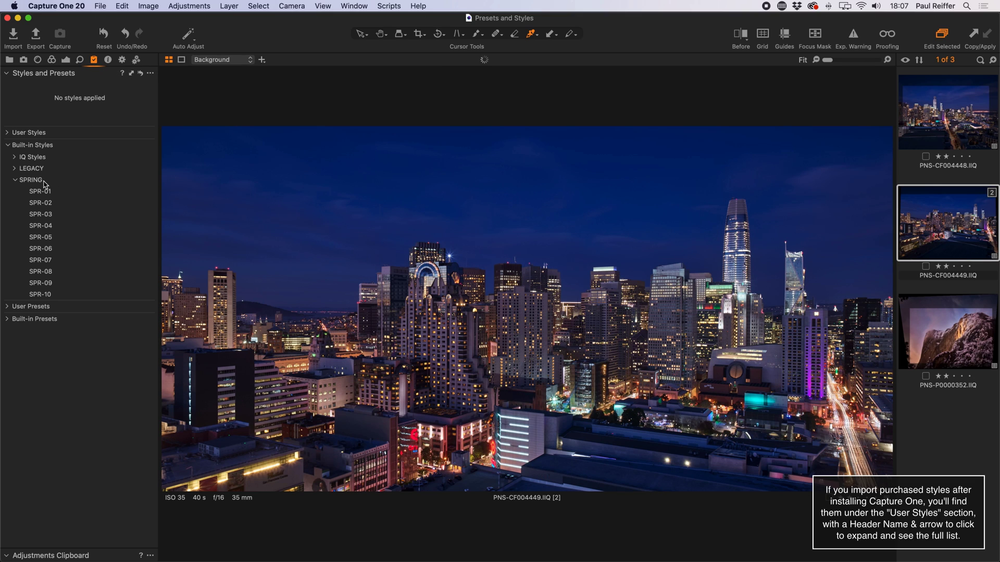
pyautogui.click(15, 168)
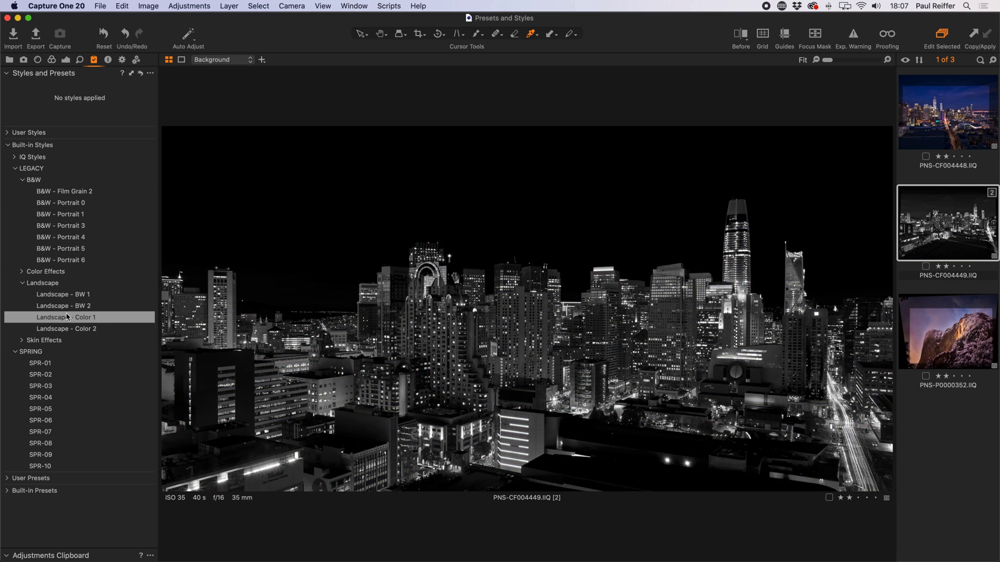
pyautogui.click(40, 375)
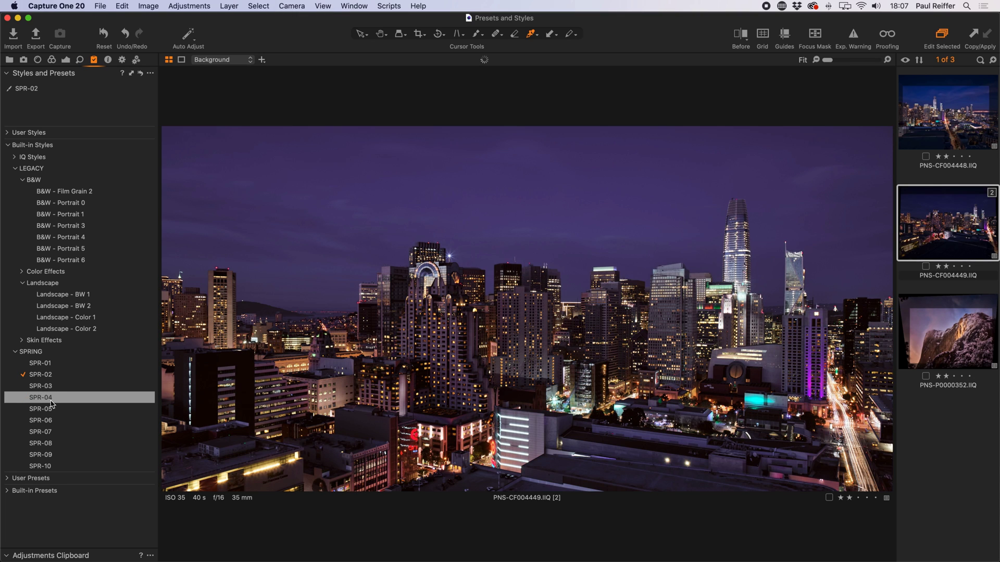
pyautogui.click(41, 397)
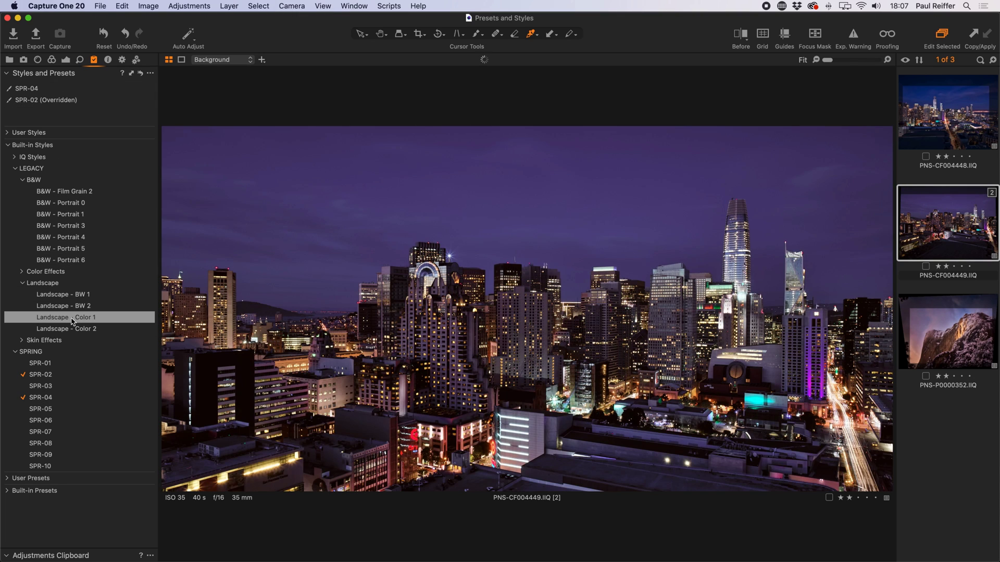
pyautogui.click(72, 317)
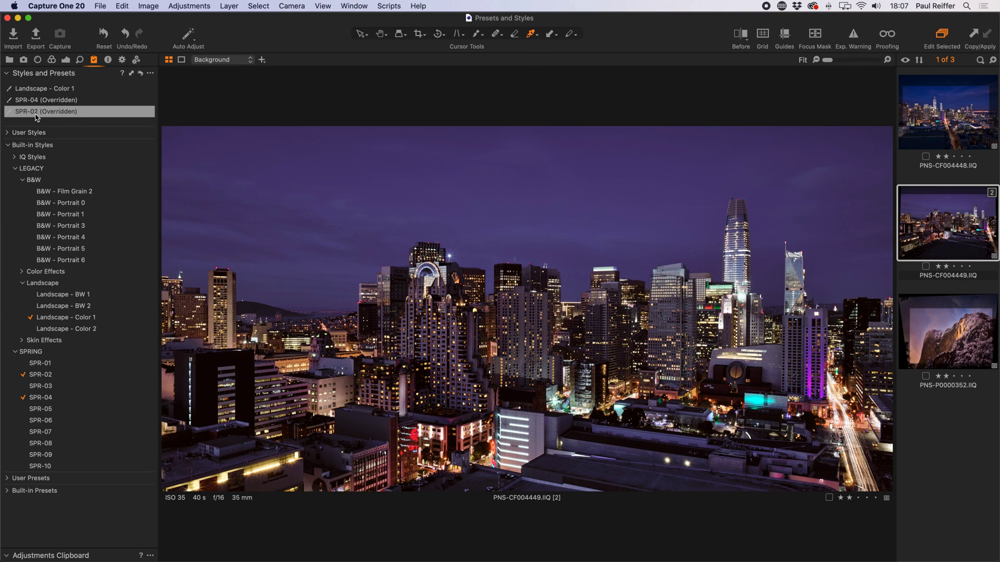
# Inspect the status and adjustment details of the stacked Landscape - Color 1 and SPR-02 styles
pyautogui.moveTo(57, 116)
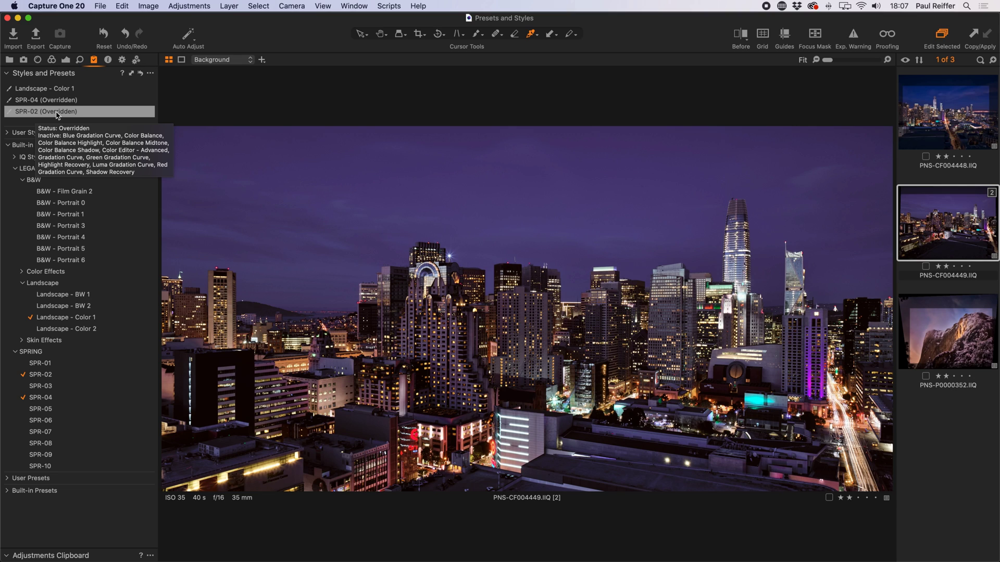
pyautogui.moveTo(36, 92)
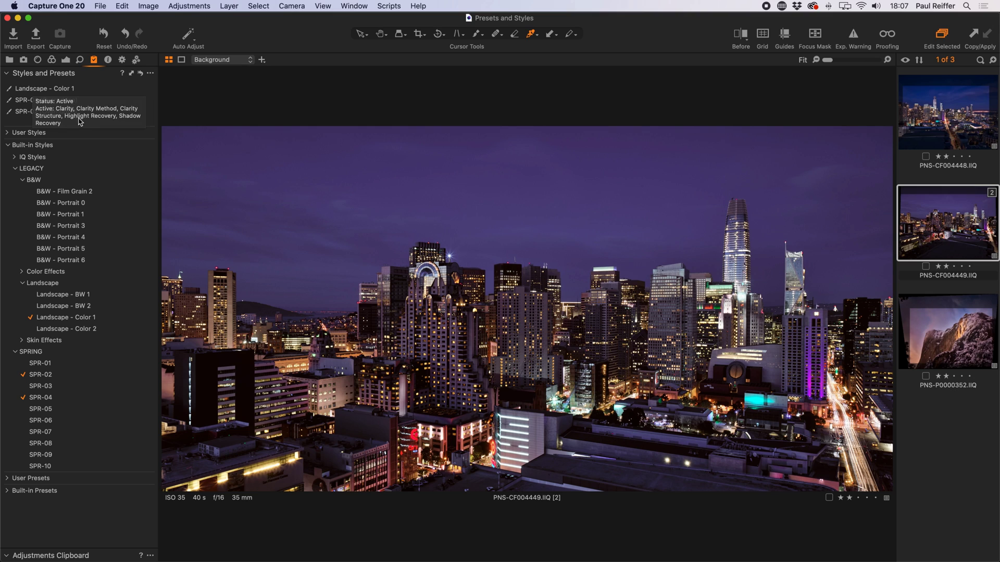
pyautogui.moveTo(87, 106)
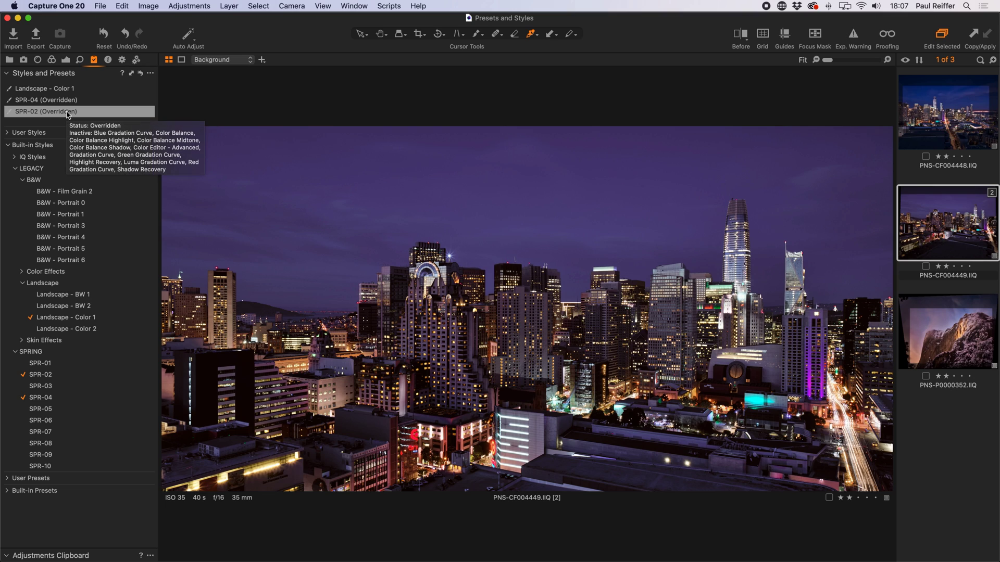
# Turn off Stack Styles and apply Landscape - BW 2, Landscape - Color 2 and SPR-03 one after another
pyautogui.click(151, 74)
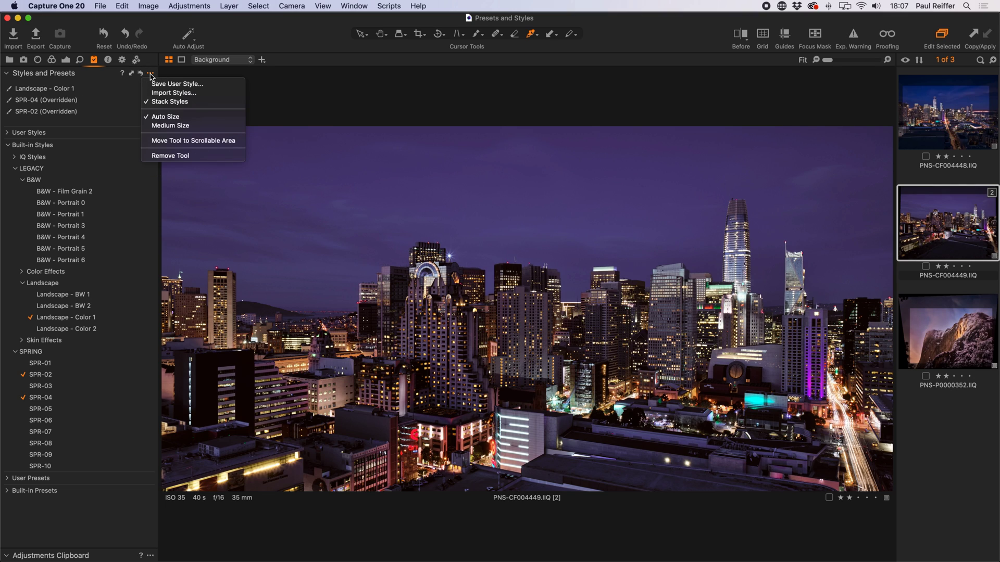
pyautogui.click(168, 102)
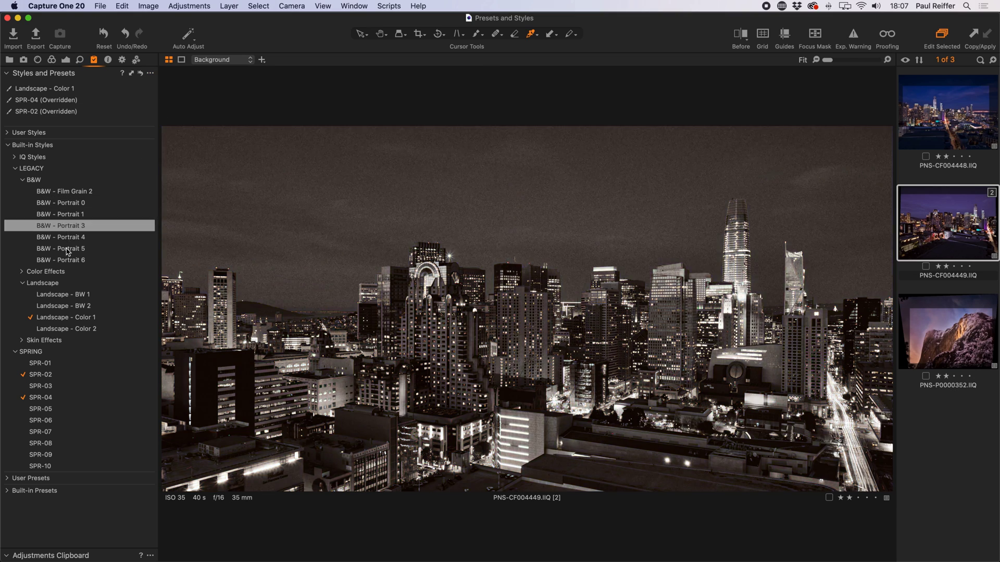
pyautogui.click(62, 316)
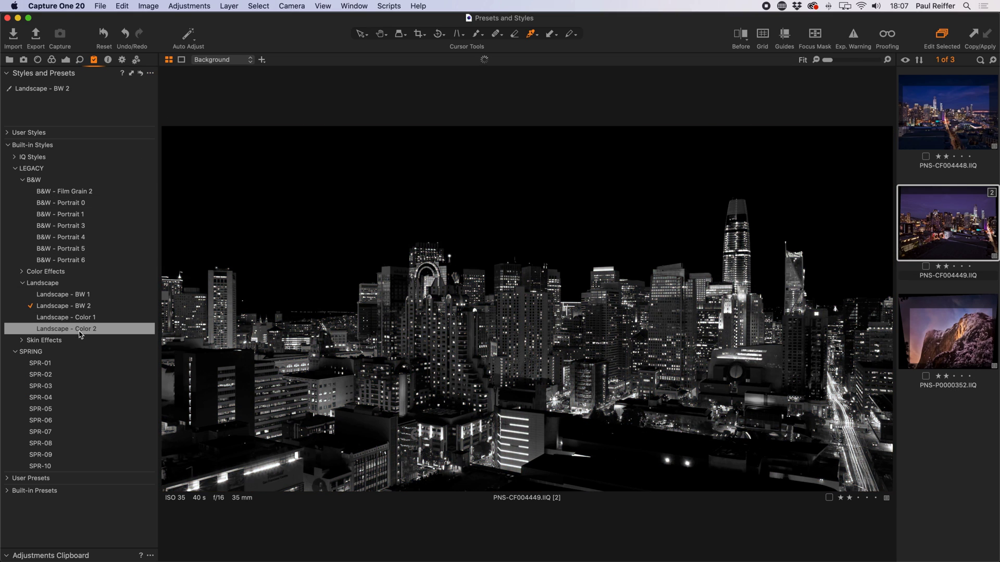
pyautogui.click(79, 329)
pyautogui.click(38, 385)
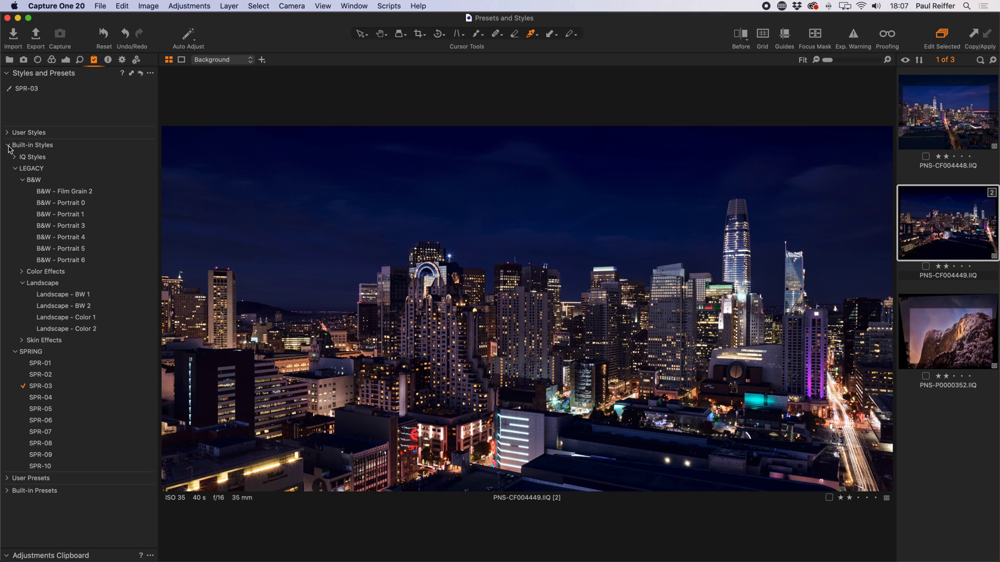
# Remove the applied SPR-03 style from the photo and collapse the LEGACY and Built-in Styles lists
pyautogui.click(9, 147)
pyautogui.click(7, 146)
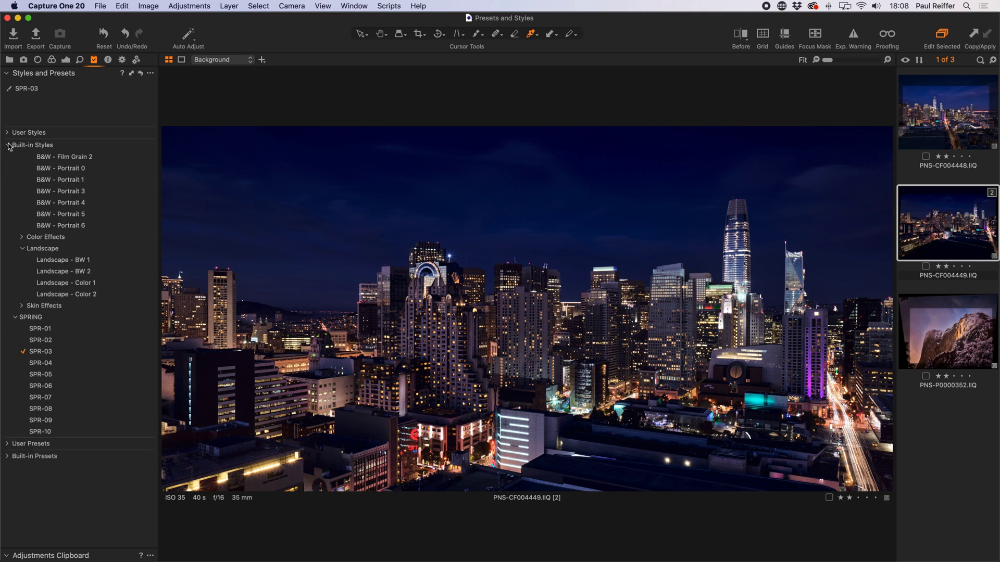
pyautogui.click(140, 74)
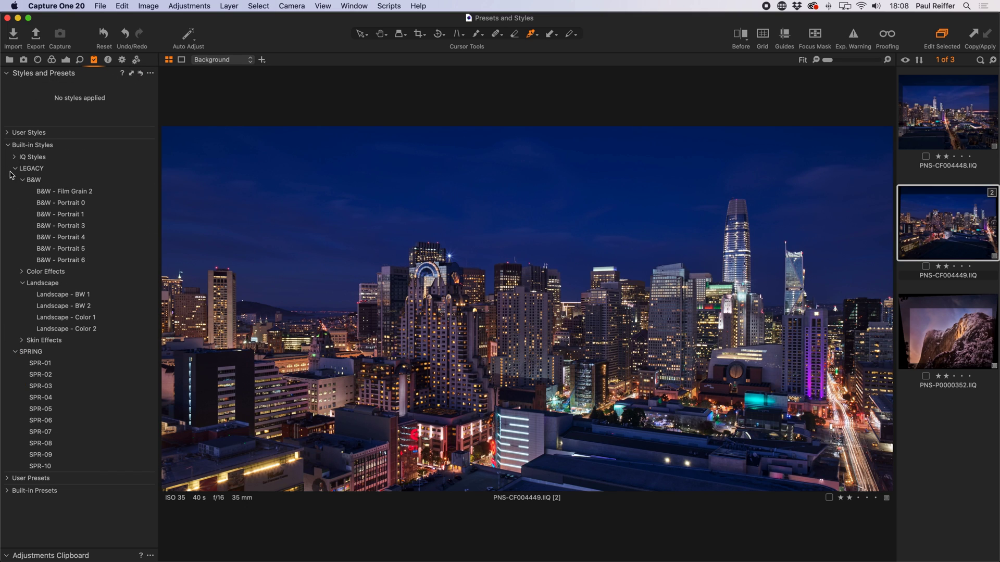
pyautogui.click(15, 168)
pyautogui.click(7, 147)
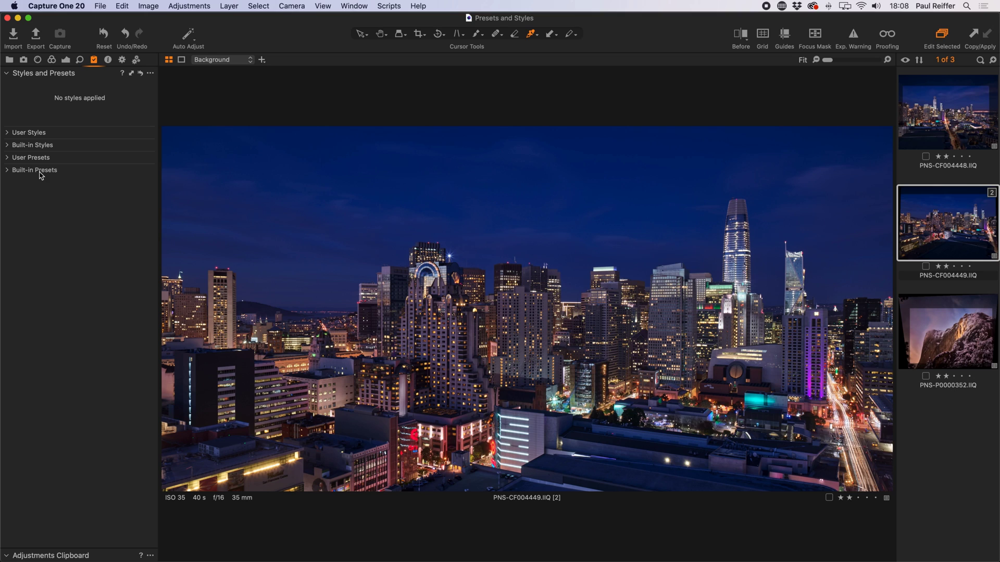
# Apply the built-in Color Balance preset Warm Green to the photo
pyautogui.click(6, 171)
pyautogui.click(15, 194)
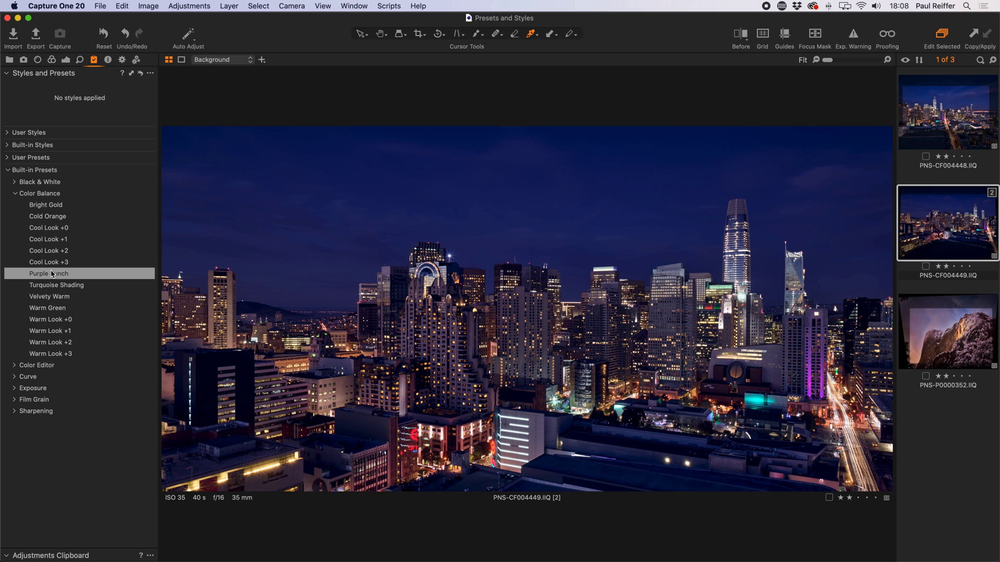
pyautogui.click(58, 309)
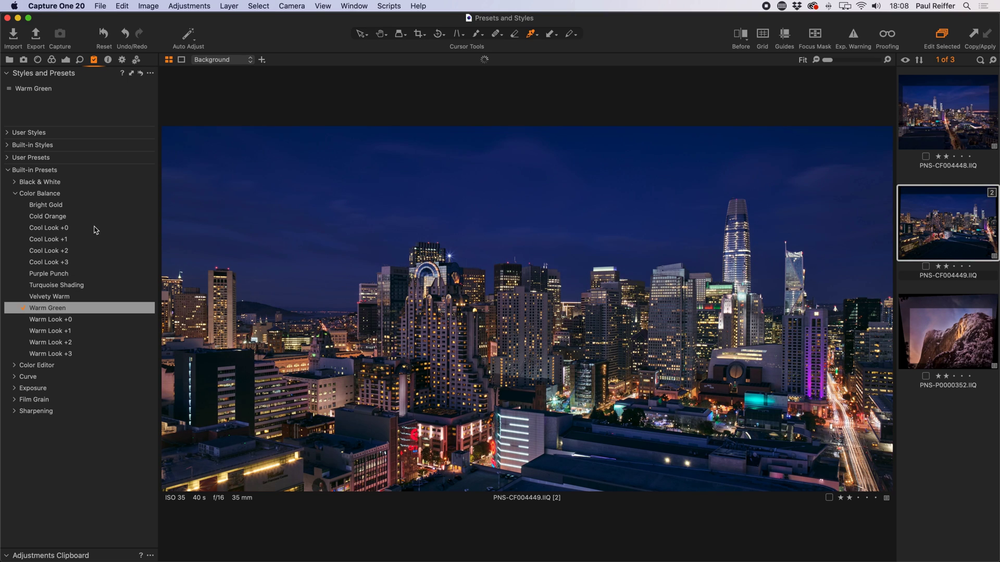
# Turn on Stack Styles and add the Velvety Warm and Turquoise Shading presets to the photo
pyautogui.click(150, 73)
pyautogui.click(170, 101)
pyautogui.click(59, 298)
pyautogui.click(52, 285)
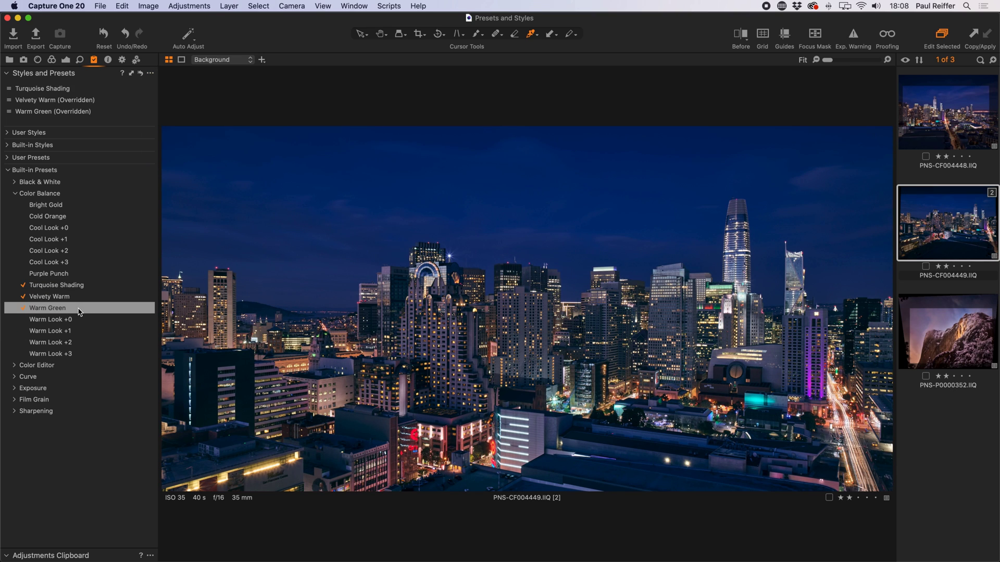
# Add the built-in LEGACY style Landscape - Color 1 on top of the stacked Color Balance presets
pyautogui.click(8, 145)
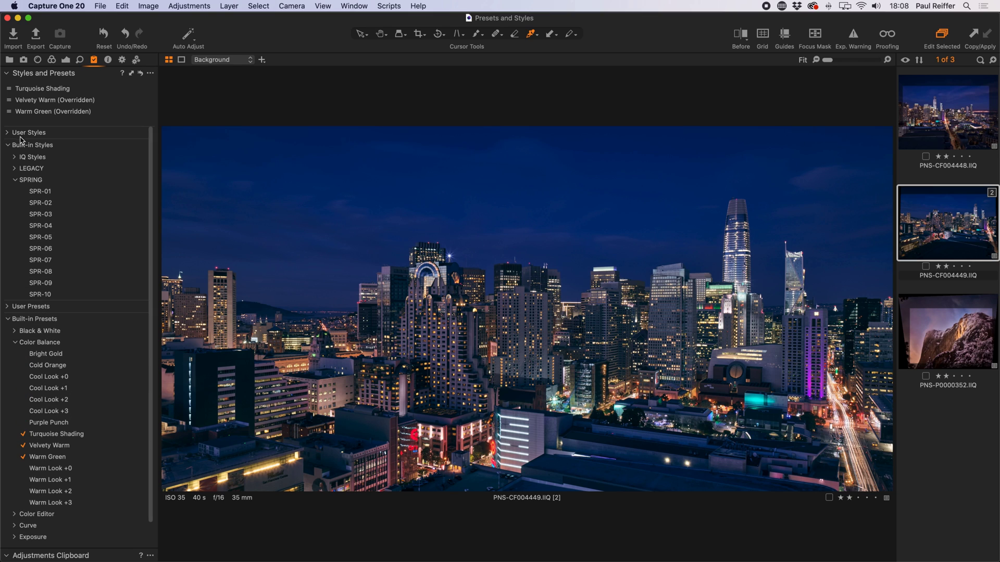
pyautogui.click(15, 168)
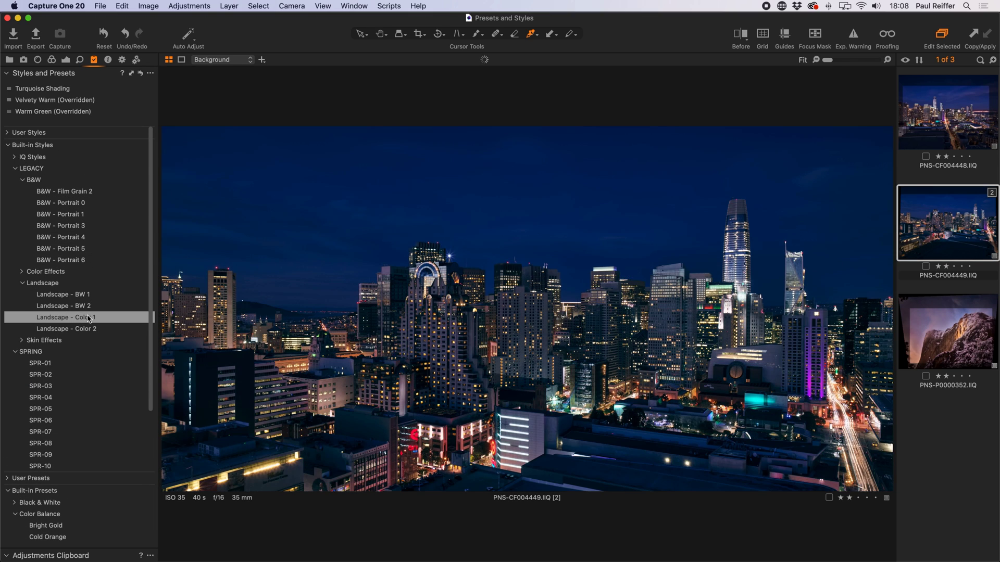
pyautogui.click(65, 317)
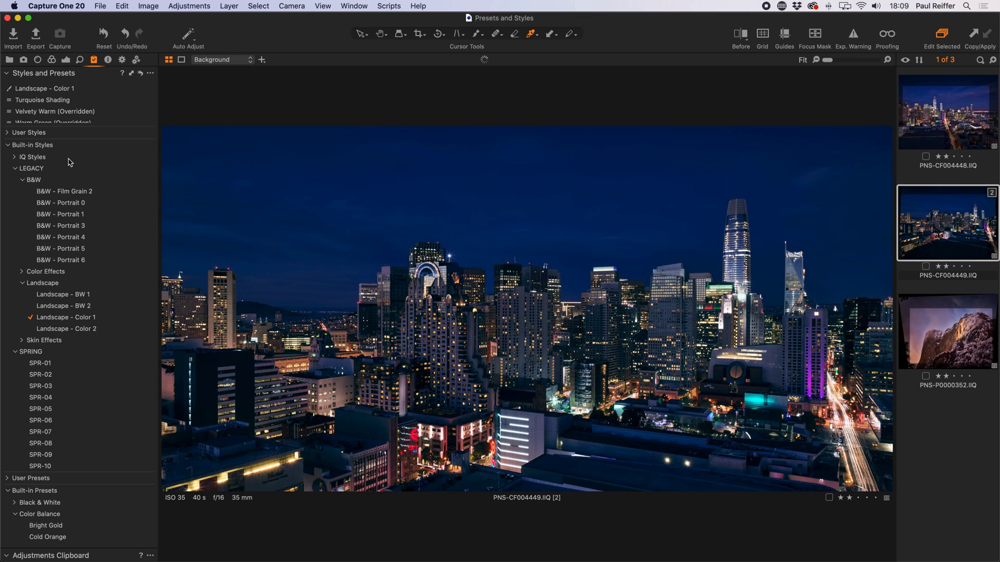
# Remove all stacked styles and presets from the photo and collapse the LEGACY and Built-in Styles lists
pyautogui.click(140, 74)
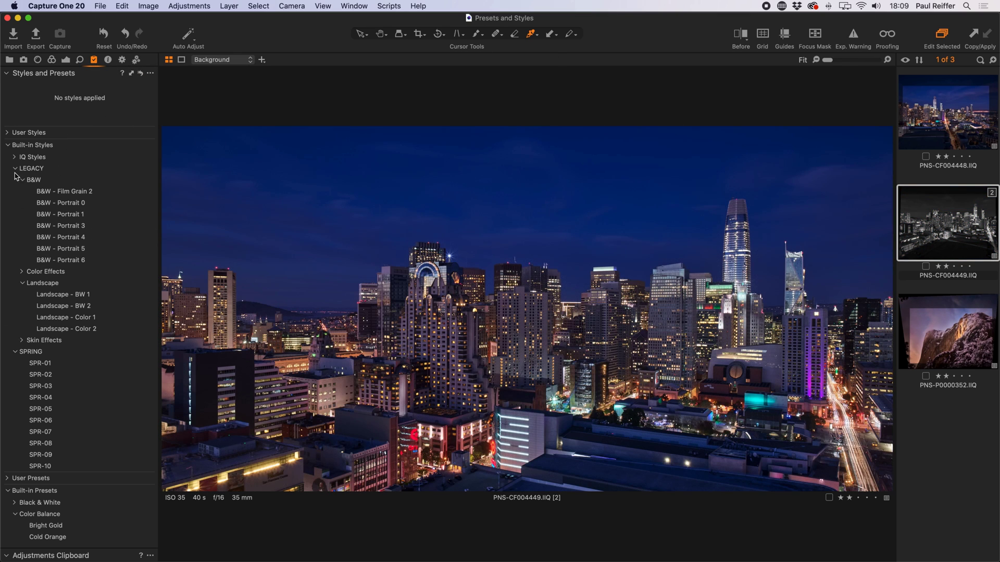
pyautogui.click(15, 168)
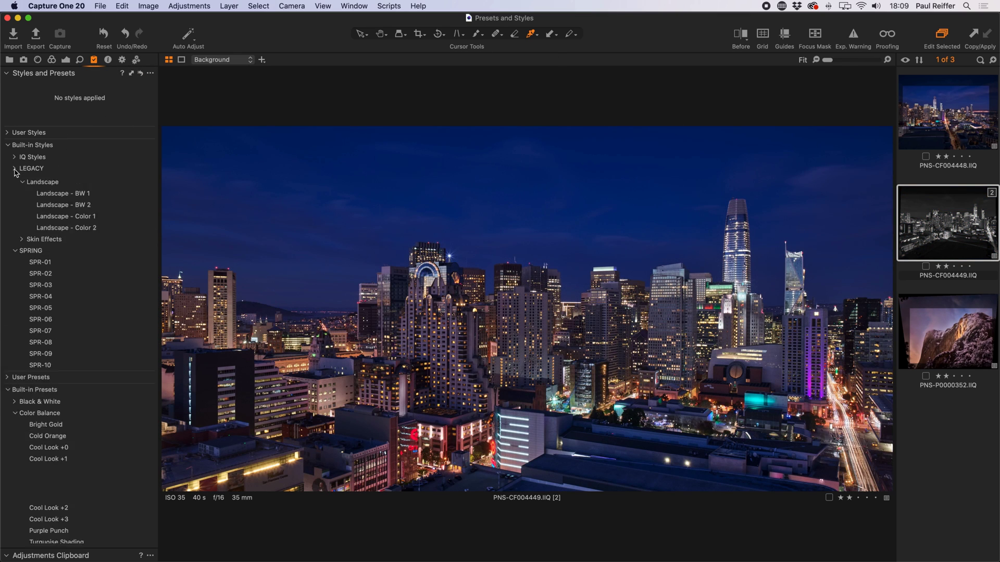
pyautogui.click(8, 145)
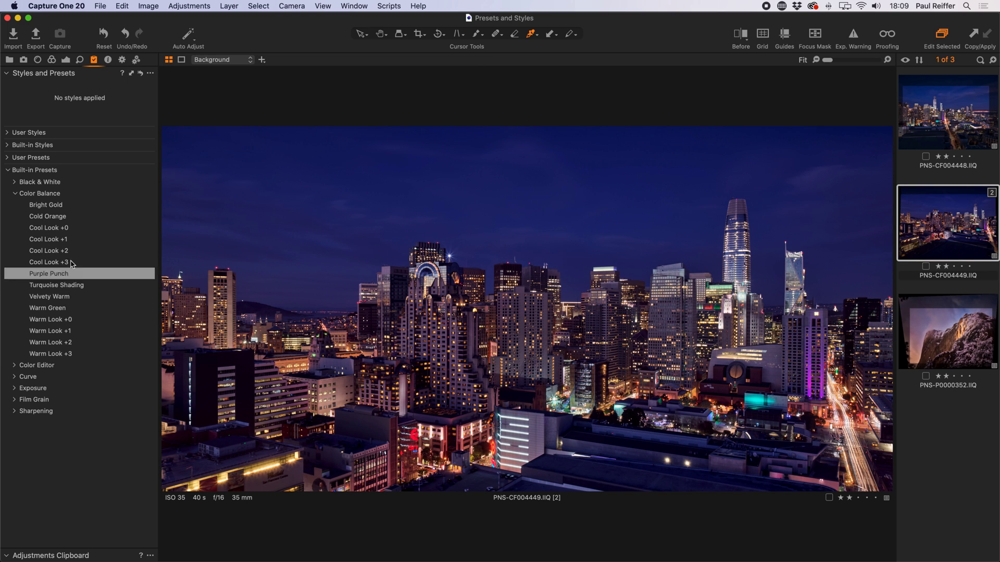
# Preview presets such as Bright Gold and Velvety Warm from within the Color Balance tool without applying any
pyautogui.click(50, 60)
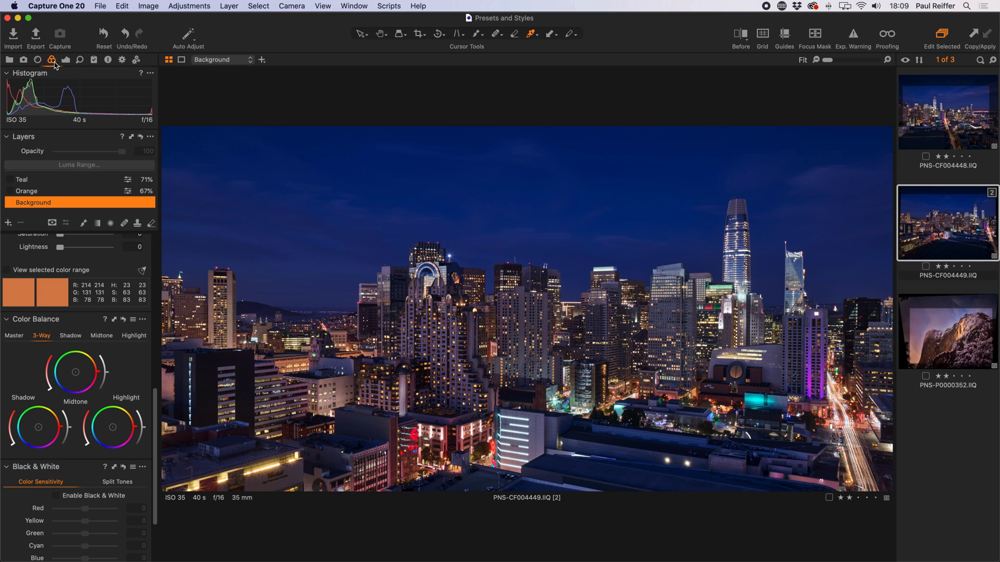
pyautogui.scroll(3, 86, 327)
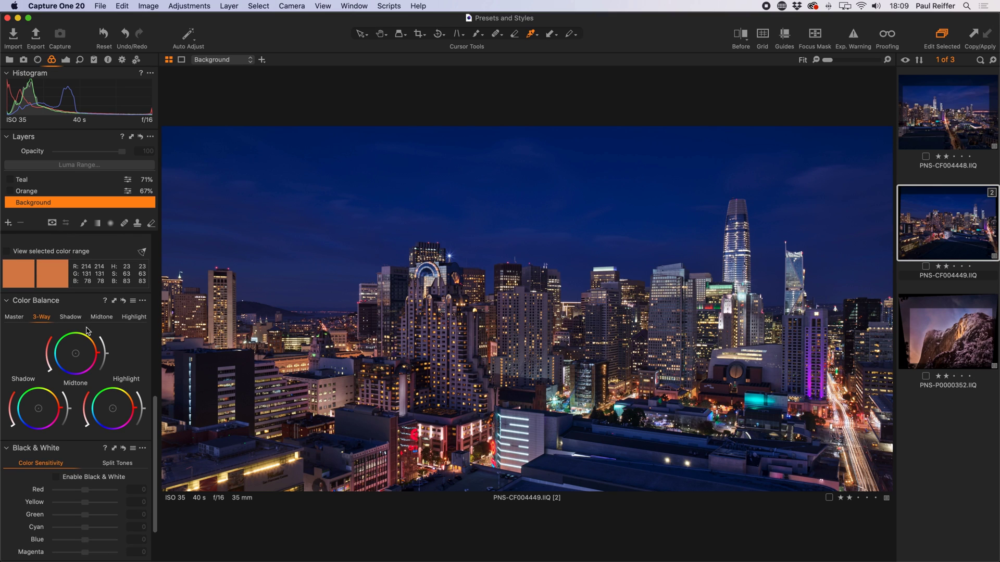
pyautogui.scroll(2, 88, 330)
pyautogui.click(133, 405)
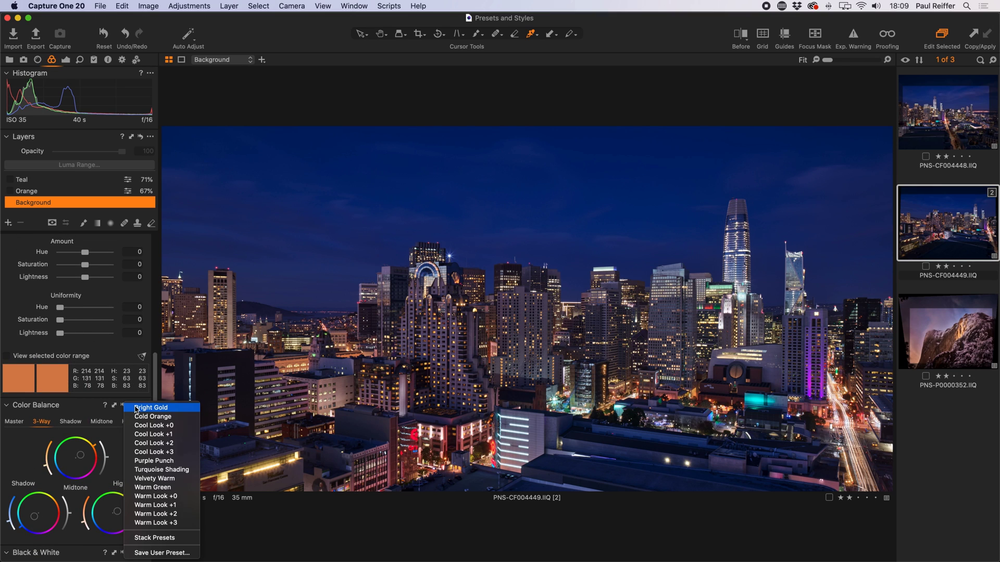
pyautogui.click(136, 409)
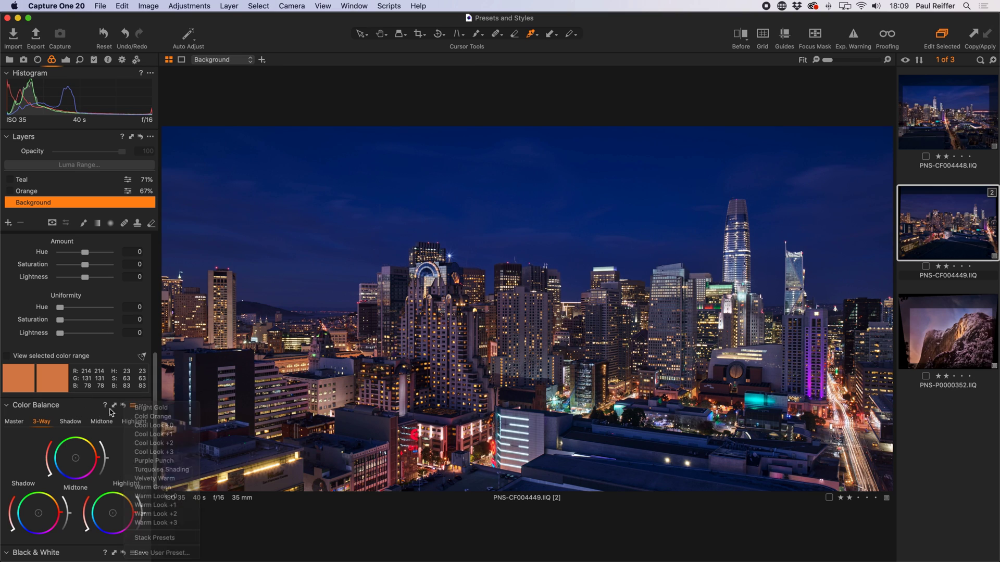
pyautogui.click(136, 409)
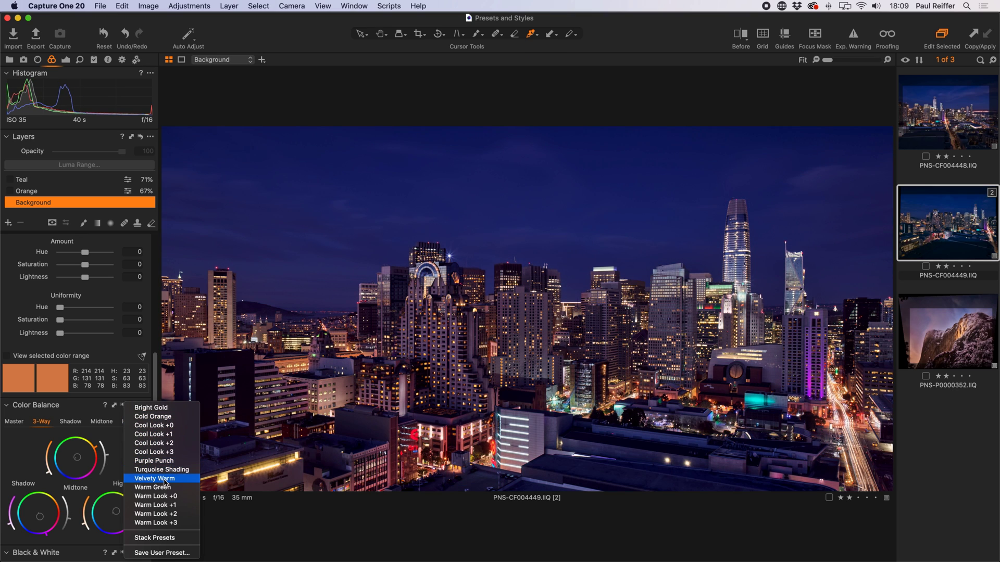
pyautogui.click(86, 408)
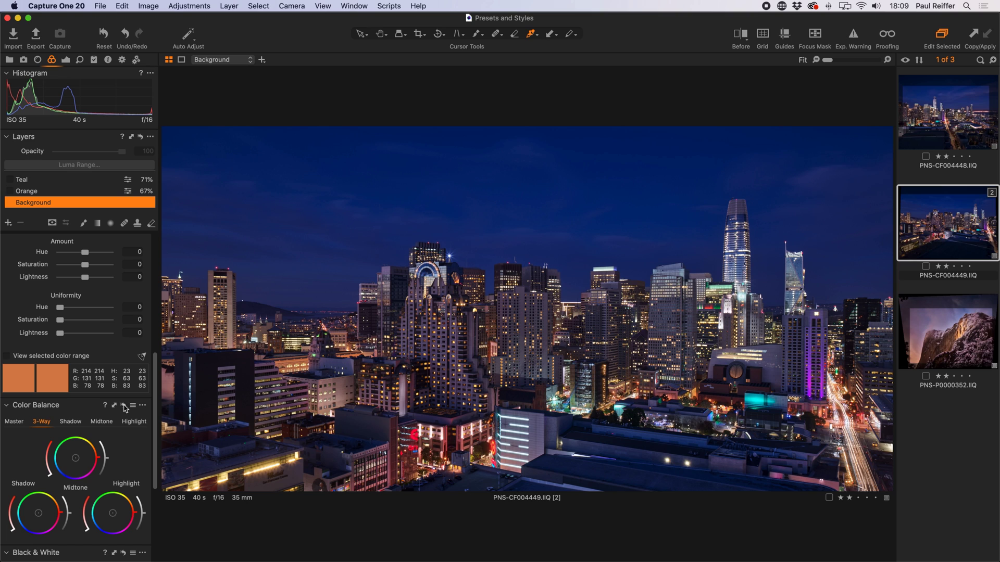
# Review the Built-in Presets categories with Color Balance collapsed, and reopen the preset list inside the Color Balance tool
pyautogui.click(94, 59)
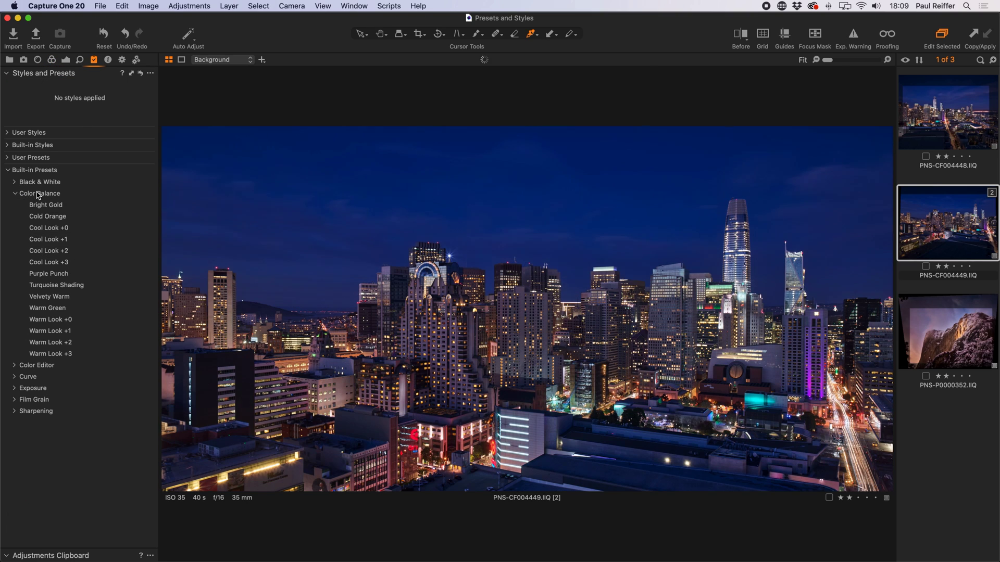
pyautogui.click(15, 194)
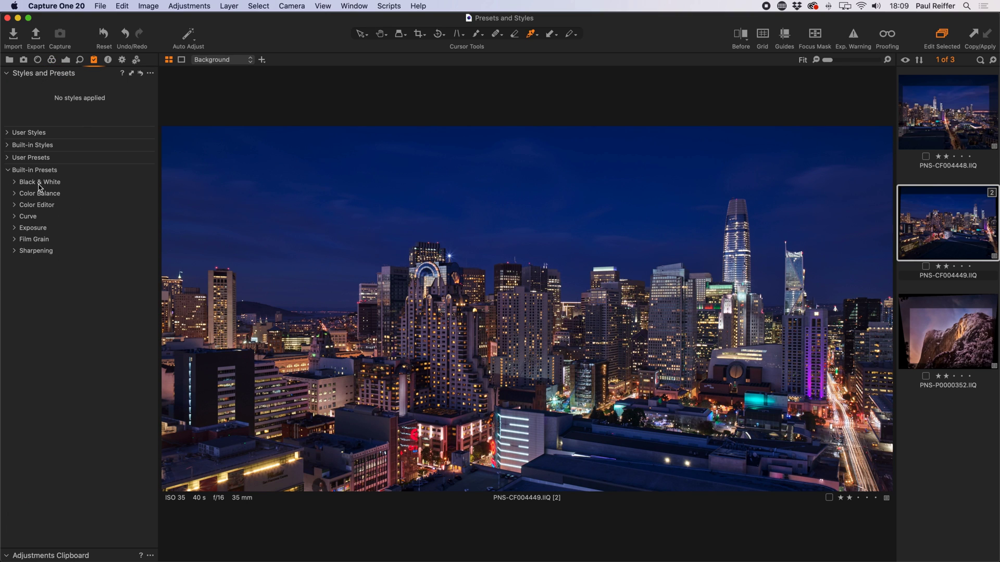
pyautogui.click(51, 60)
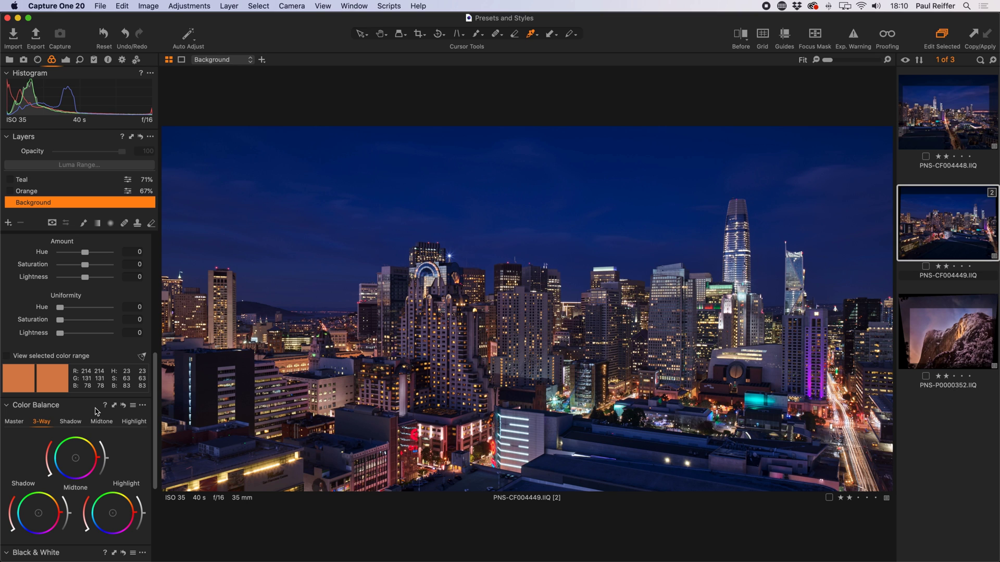
pyautogui.click(133, 405)
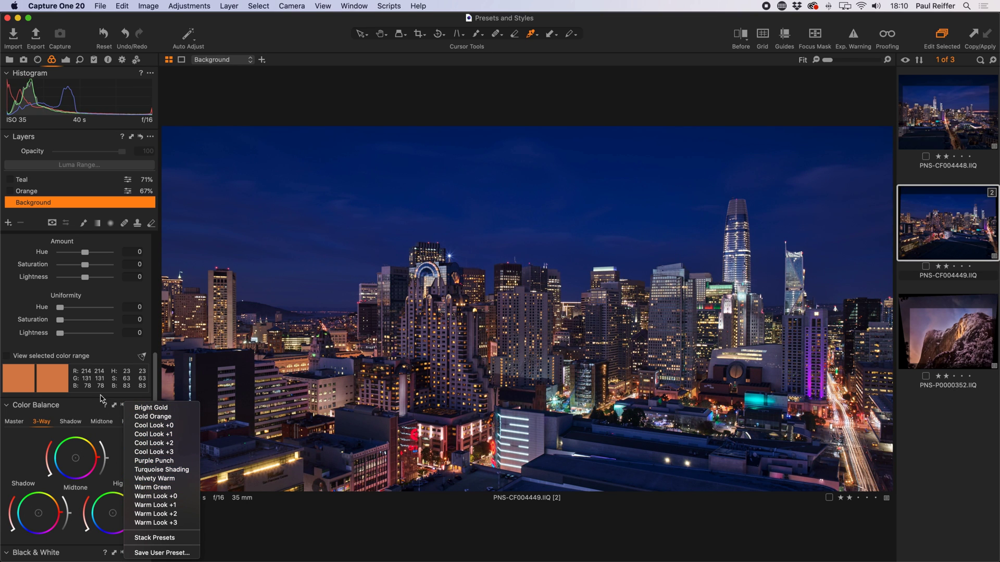
# Apply the built-in SPRING style SPR-03 to the photo as a new layer
pyautogui.click(93, 61)
pyautogui.click(95, 61)
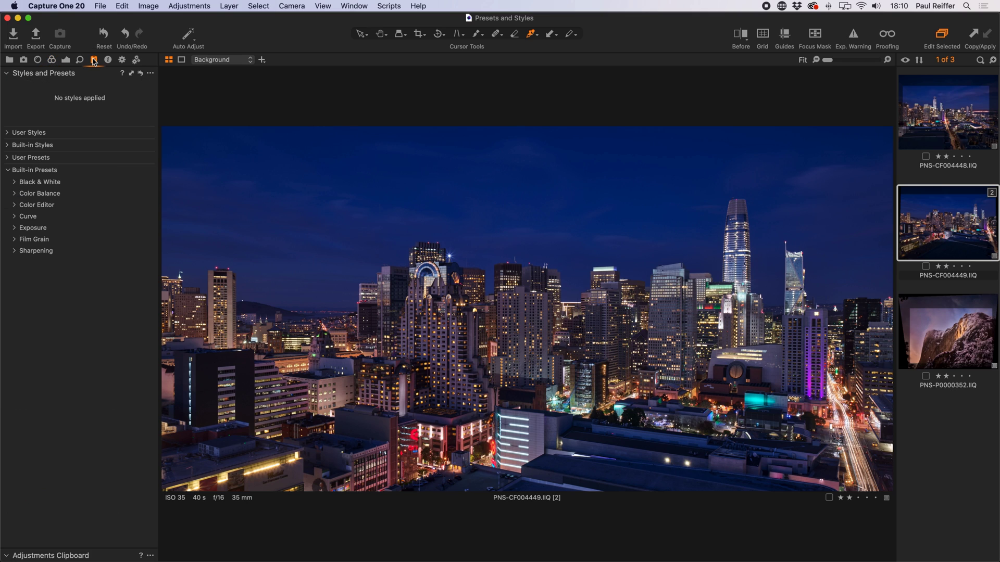
pyautogui.click(8, 146)
pyautogui.click(30, 179)
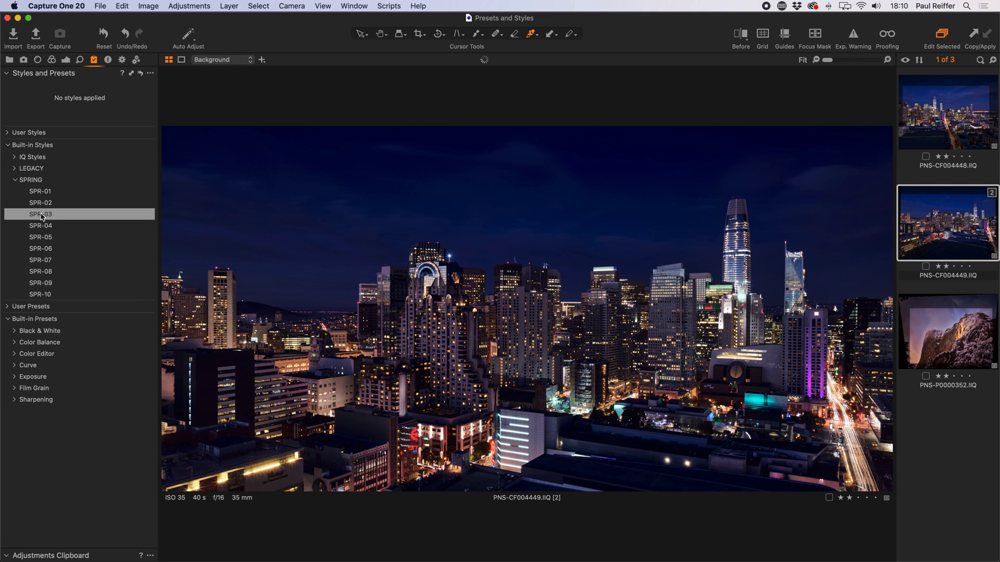
pyautogui.click(48, 213)
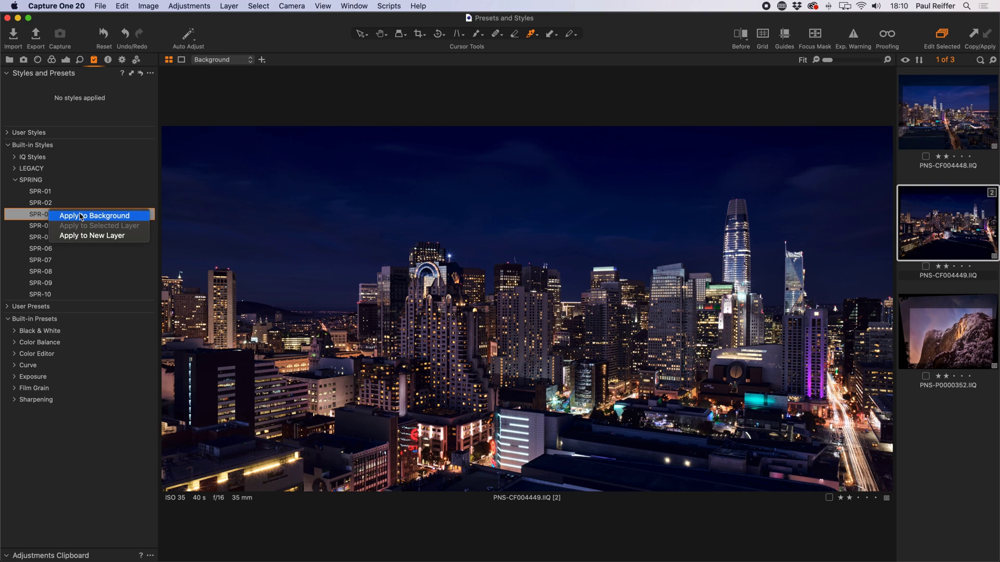
pyautogui.click(85, 239)
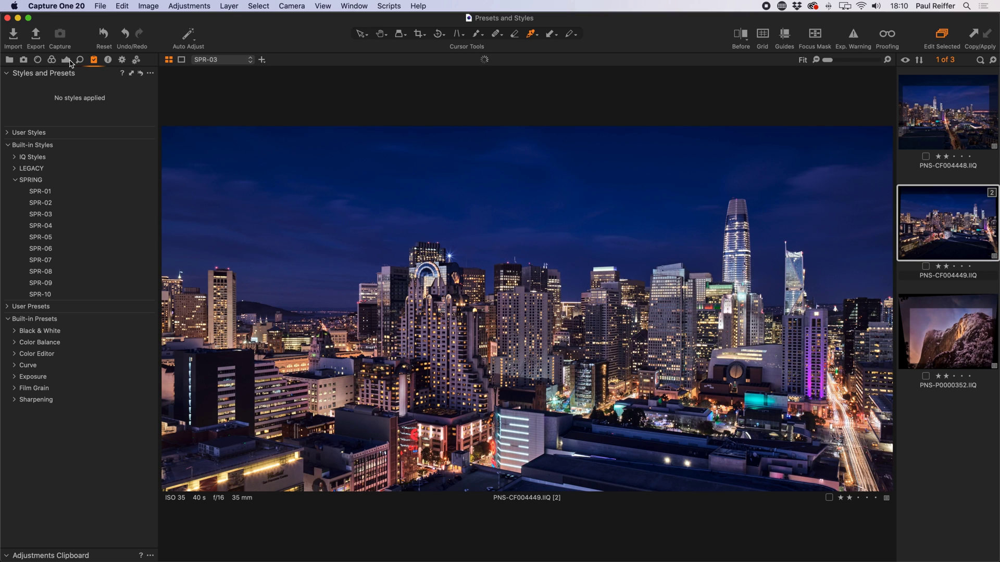
# Try the opacity control on the SPR-03 style layer, and delete that layer
pyautogui.click(67, 61)
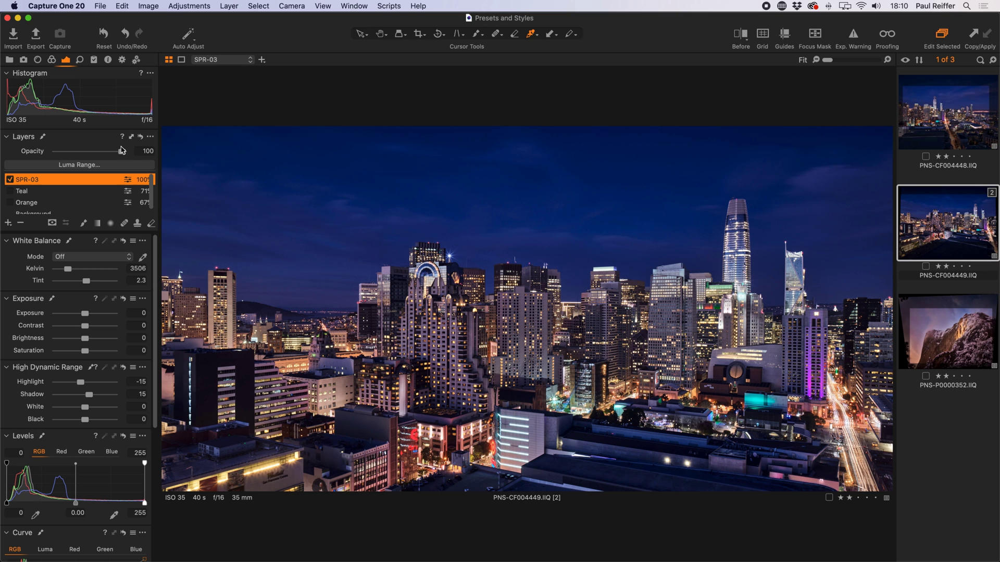
pyautogui.moveTo(122, 151)
pyautogui.mouseDown()
pyautogui.moveTo(67, 151)
pyautogui.moveTo(120, 152)
pyautogui.mouseUp()
pyautogui.click(21, 224)
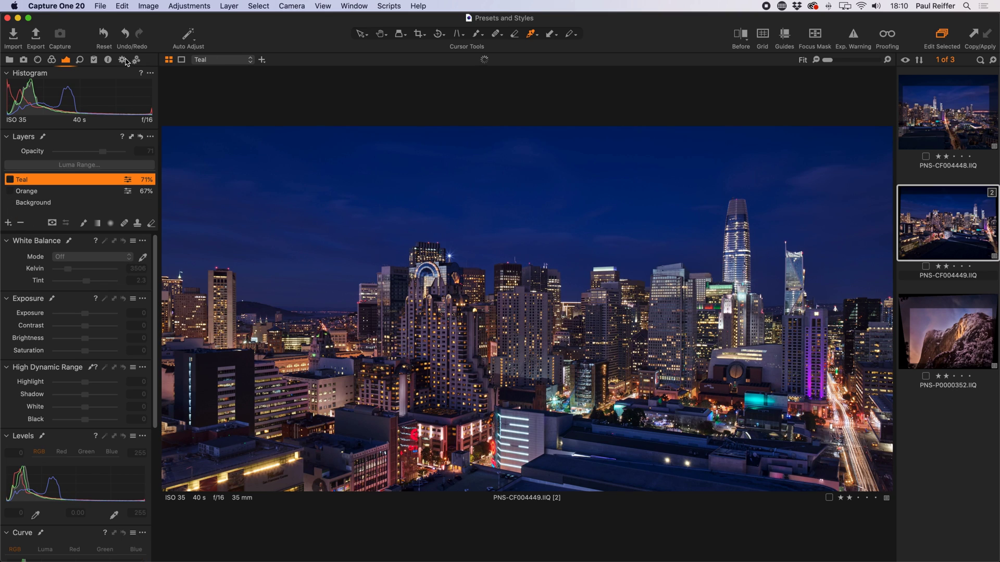
# Collapse the SPRING, Built-in Styles and Built-in Presets lists in Styles and Presets
pyautogui.click(93, 59)
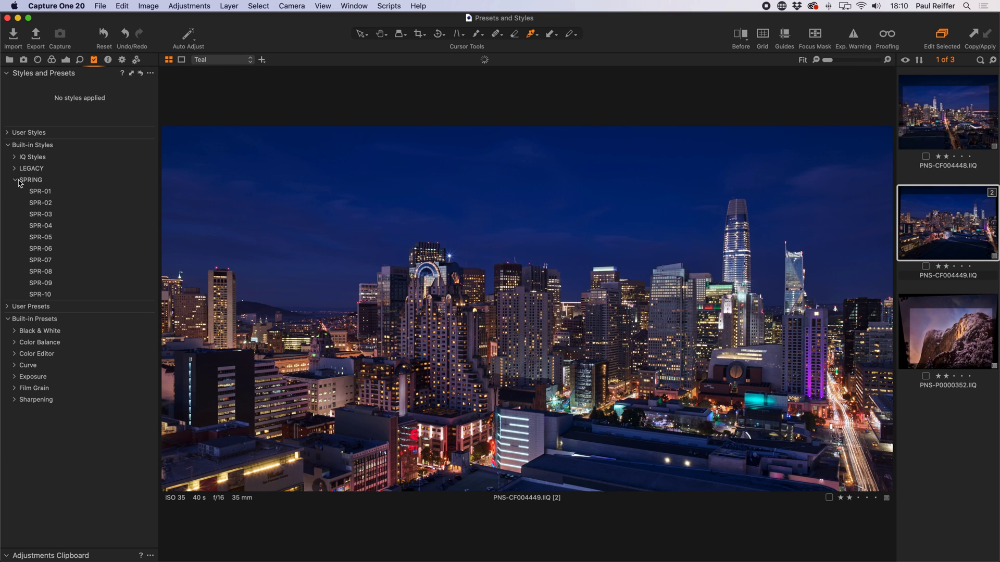
pyautogui.click(15, 180)
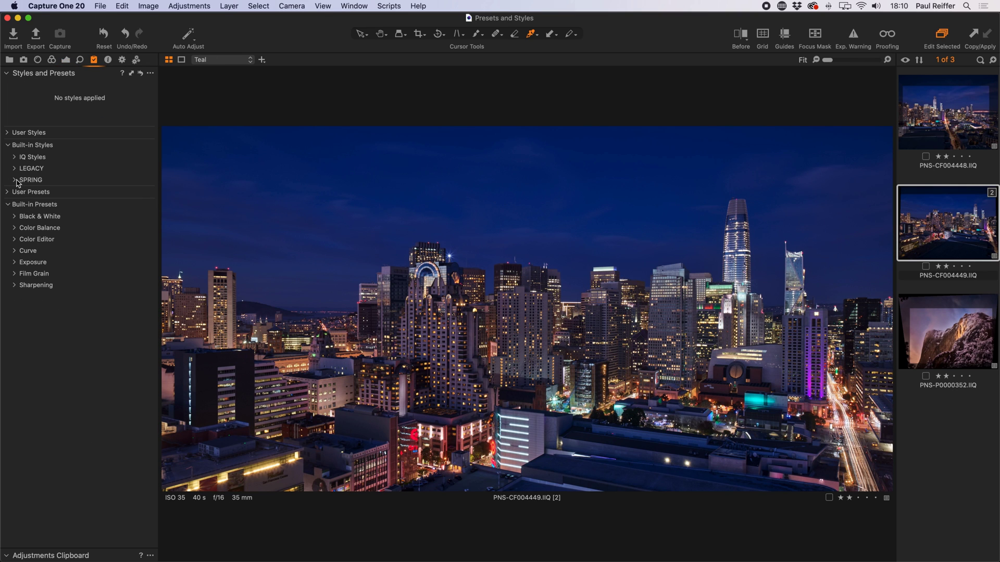
pyautogui.click(7, 146)
pyautogui.click(7, 170)
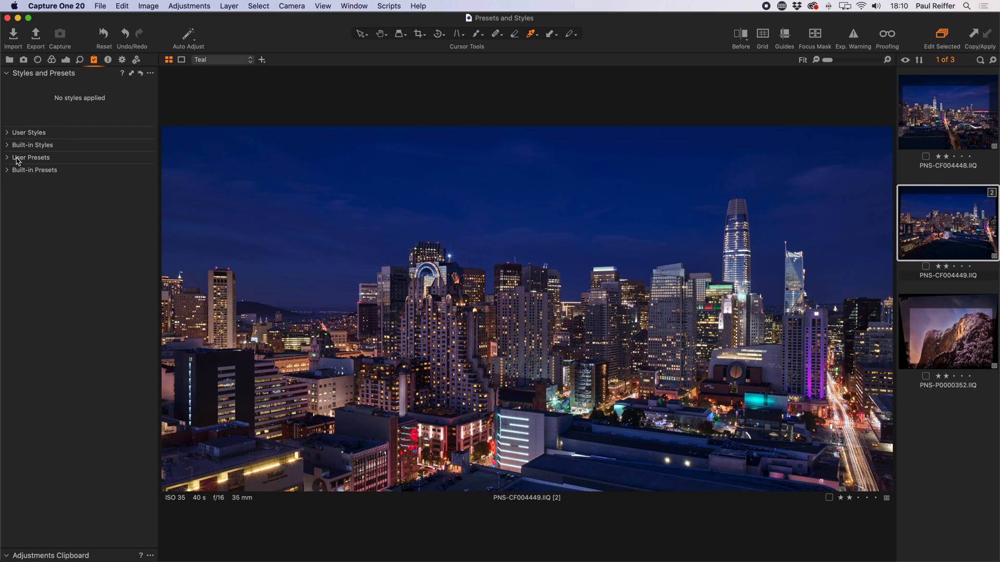
# Check what the User Styles and User Presets lists contain, and collapse both
pyautogui.click(7, 157)
pyautogui.click(8, 133)
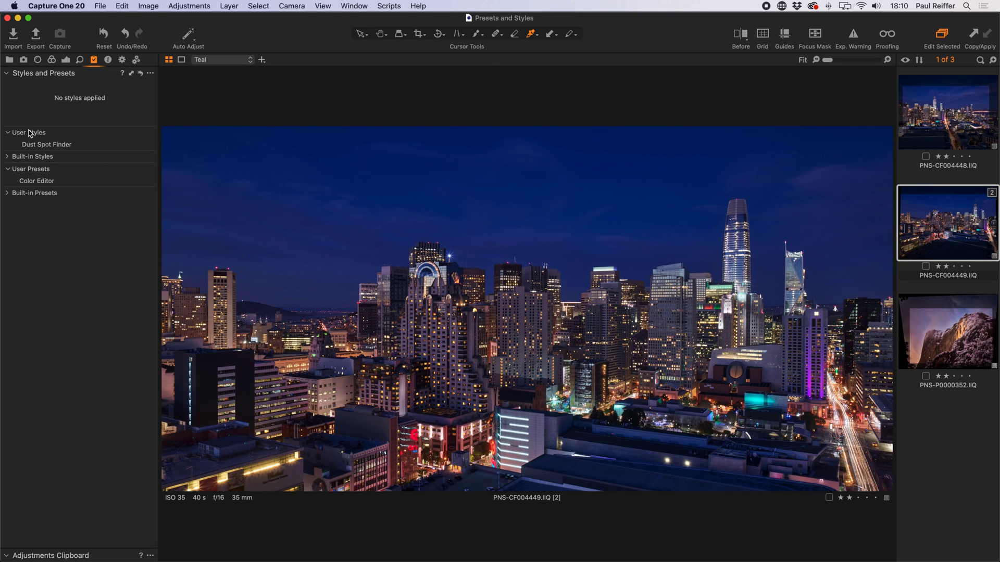
pyautogui.click(8, 132)
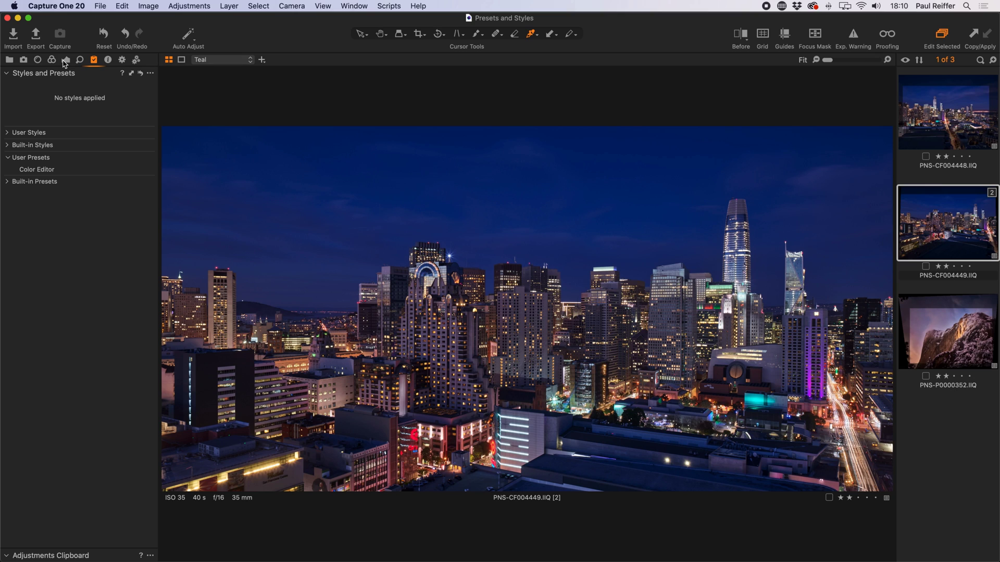
pyautogui.click(7, 158)
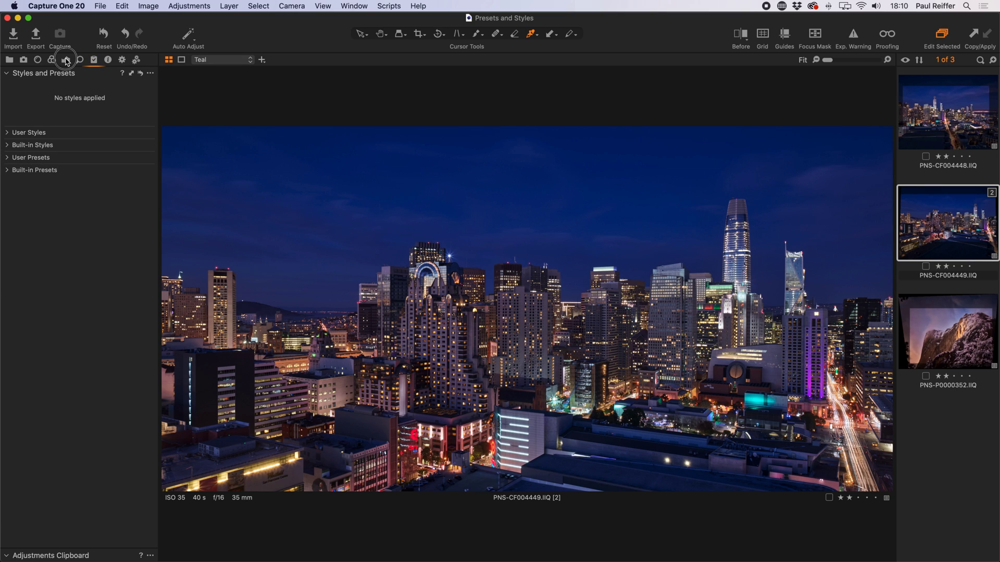
# Turn on the Teal and Orange adjustment layers of the cityscape photo
pyautogui.click(66, 60)
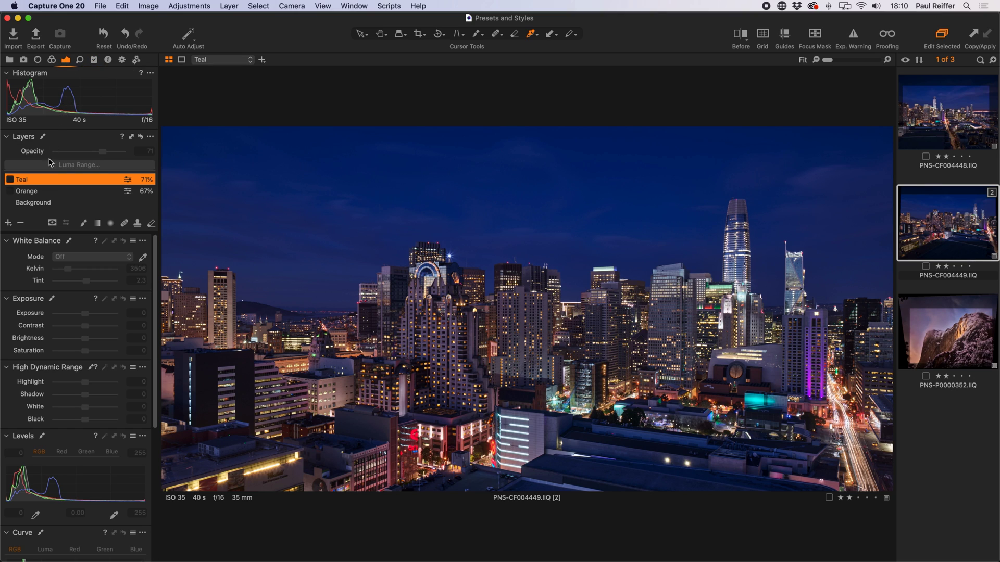
pyautogui.click(29, 193)
pyautogui.click(10, 192)
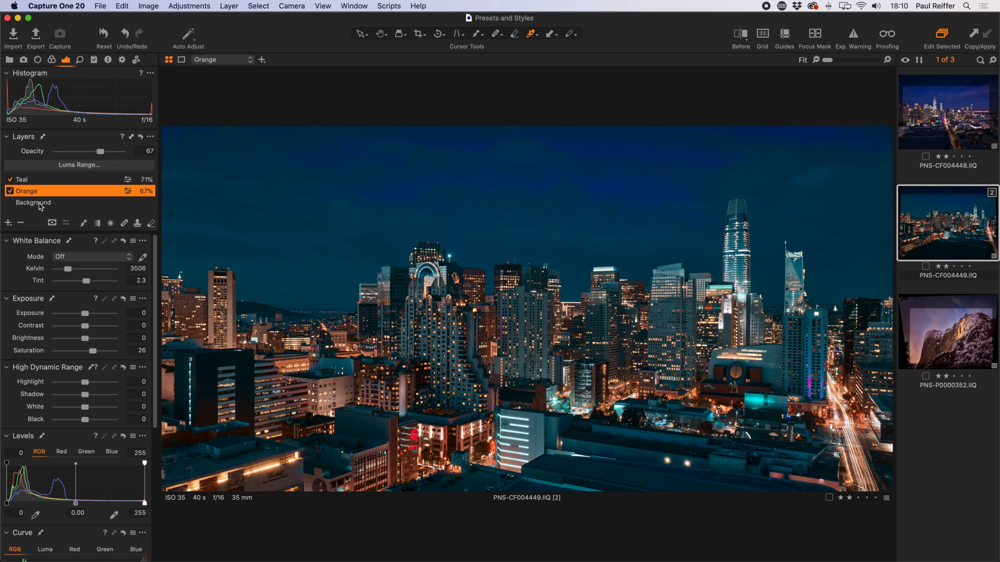
# Lower the Orange layer's opacity to 59 and the Teal layer's opacity to 57
pyautogui.scroll(-7, 70, 339)
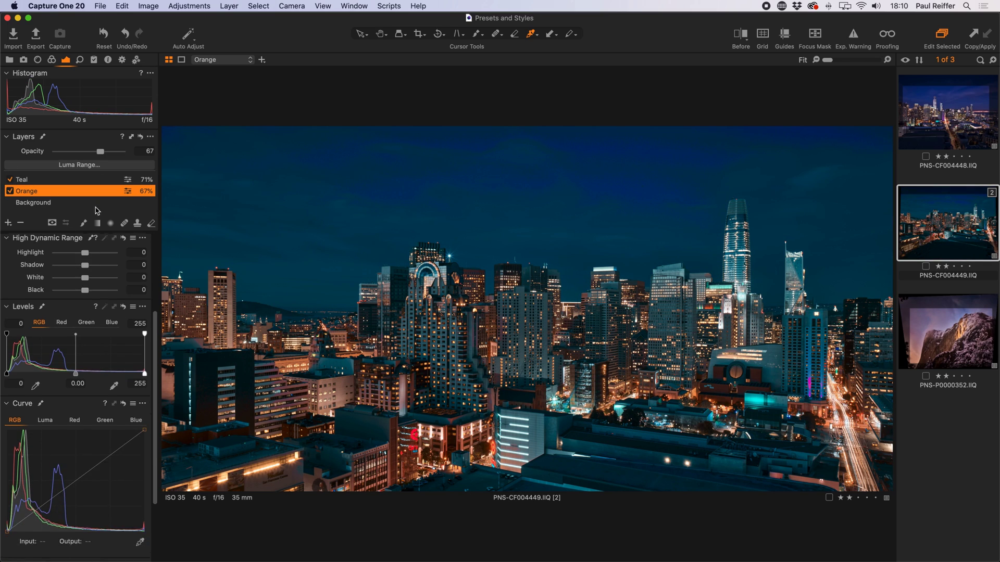
pyautogui.click(52, 60)
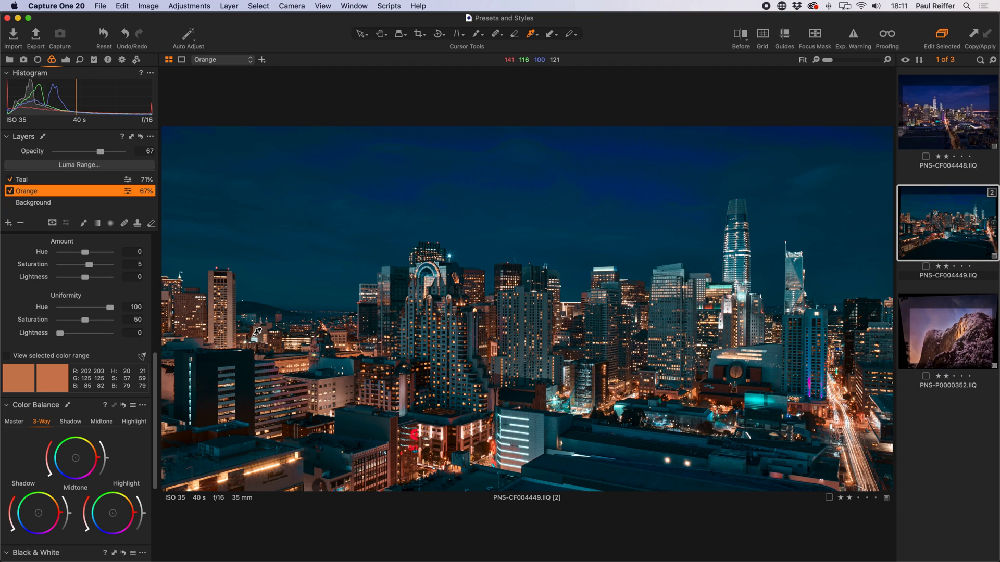
pyautogui.click(101, 152)
pyautogui.moveTo(101, 152); pyautogui.dragTo(94, 152)
pyautogui.click(82, 180)
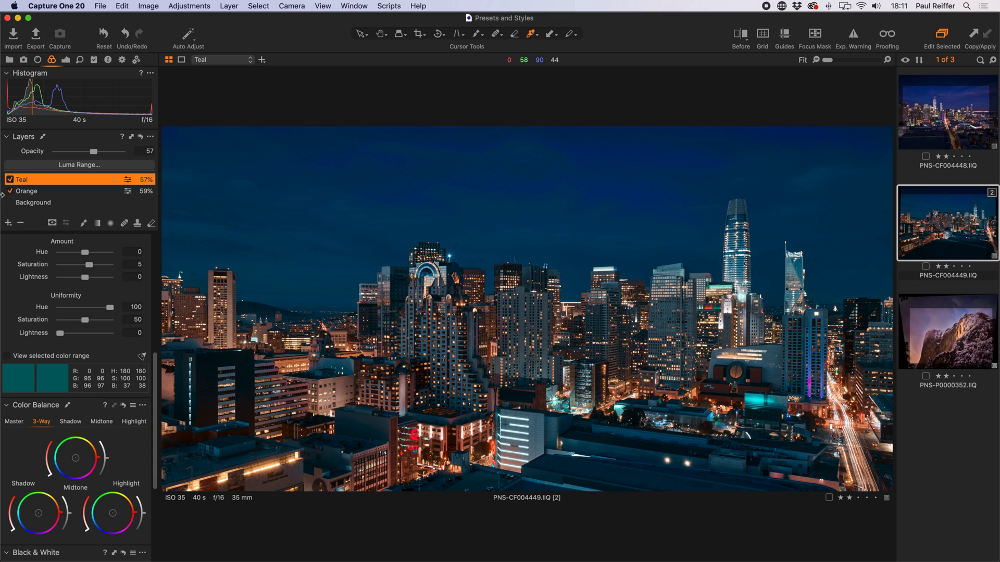
# Compare the photo with the Teal layer off and on, and examine both layers' Skin Tone settings in the Color Editor
pyautogui.click(9, 180)
pyautogui.click(8, 179)
pyautogui.scroll(-4, 70, 390)
pyautogui.scroll(12, 70, 390)
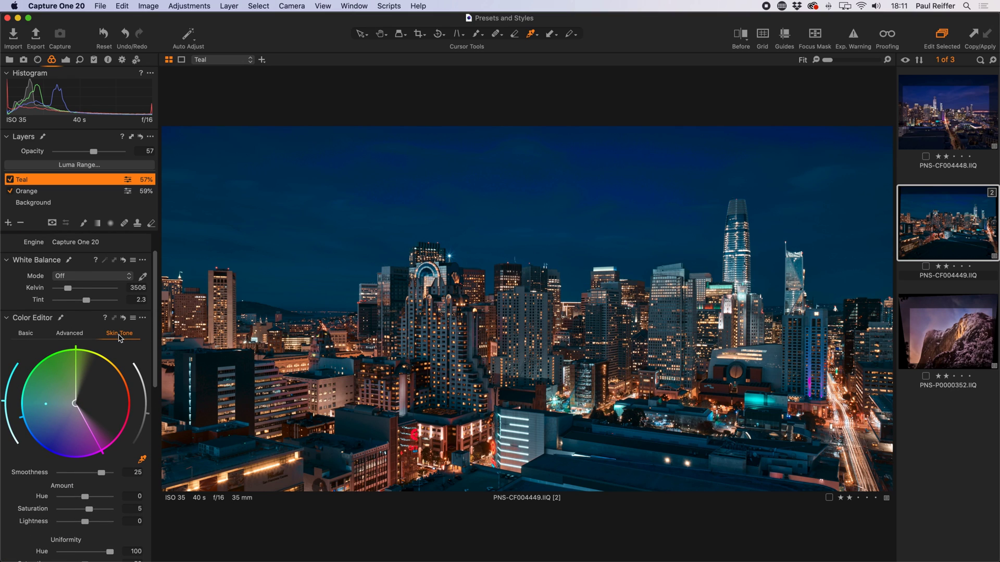
pyautogui.click(47, 193)
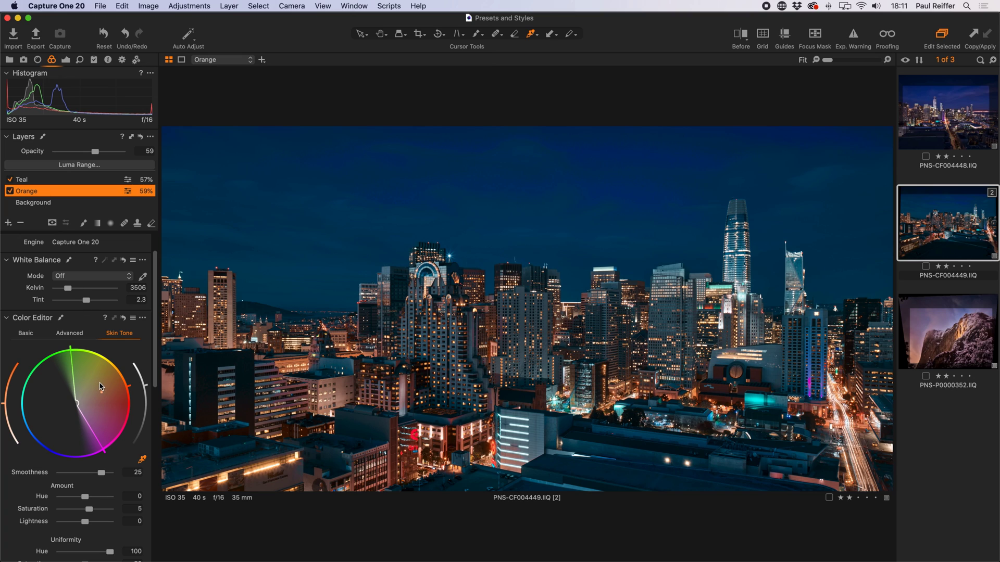
pyautogui.scroll(-1, 100, 386)
pyautogui.scroll(-1, 100, 386)
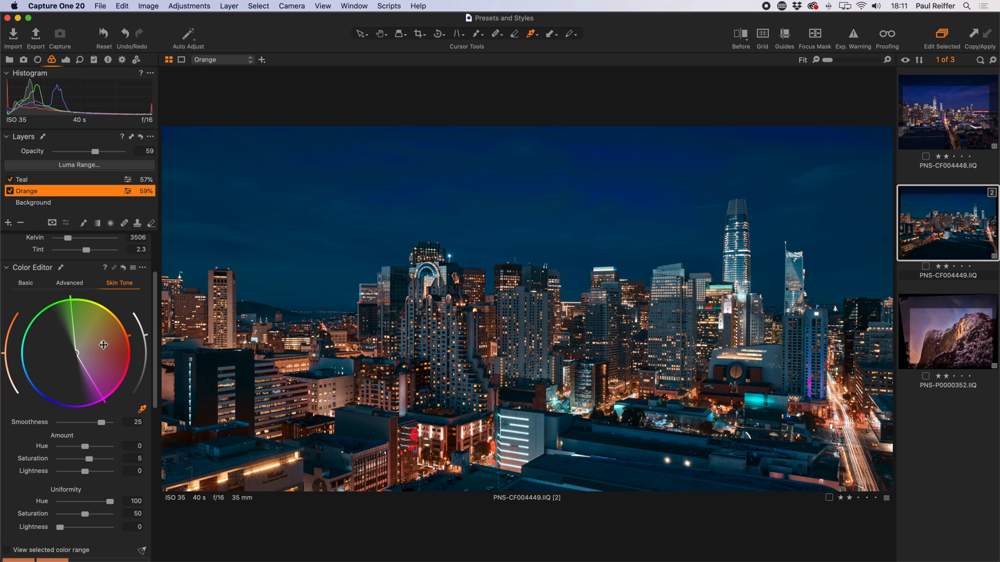
pyautogui.click(39, 180)
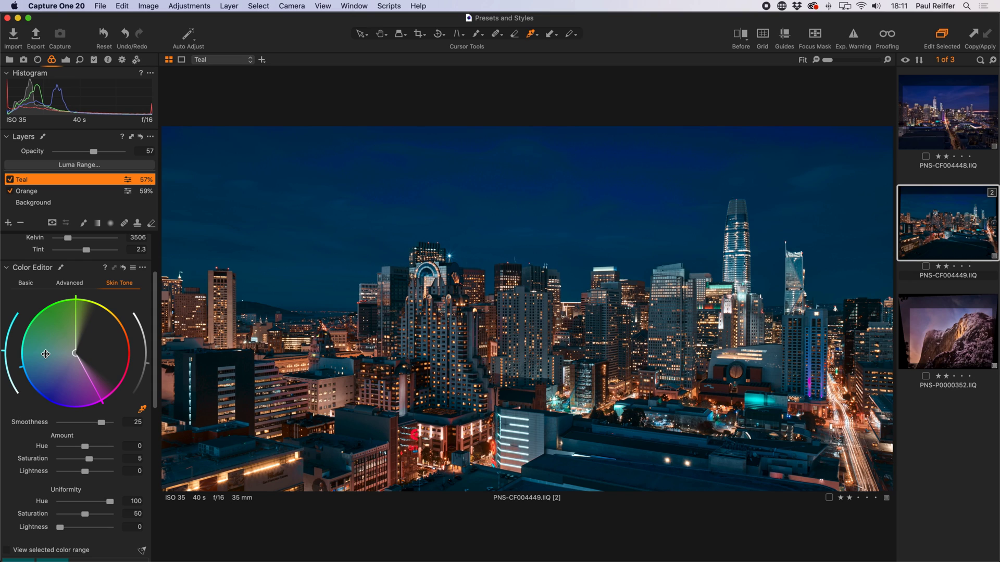
# Compare the photo with the Teal and Orange layers hidden and shown, leaving both on and the Teal layer selected
pyautogui.click(9, 191)
pyautogui.click(10, 179)
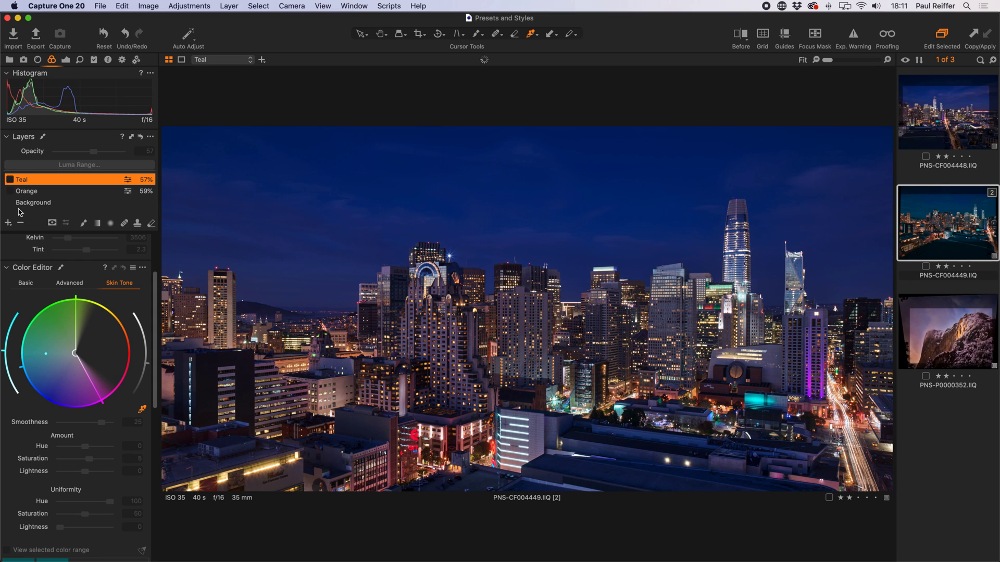
pyautogui.click(10, 191)
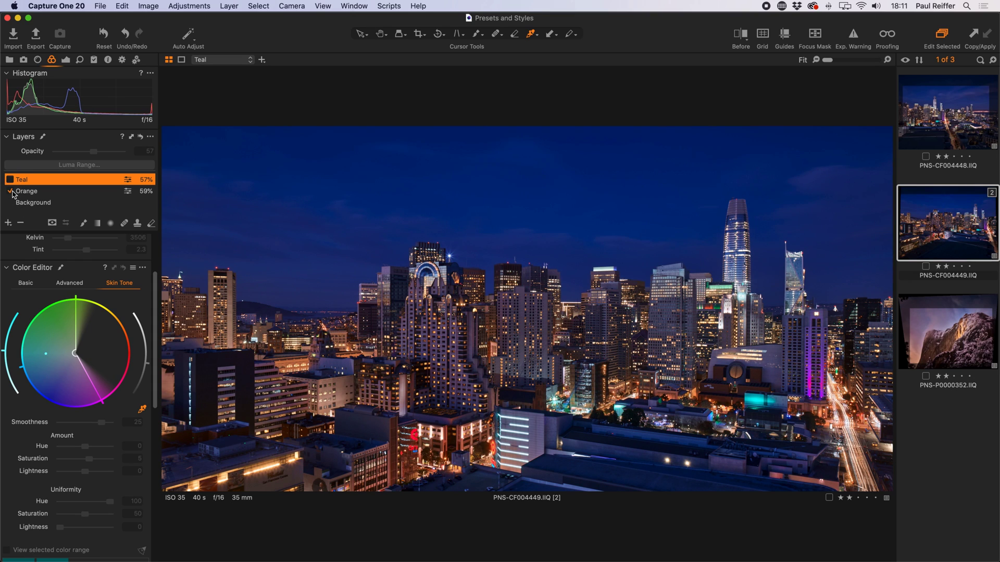
pyautogui.click(29, 195)
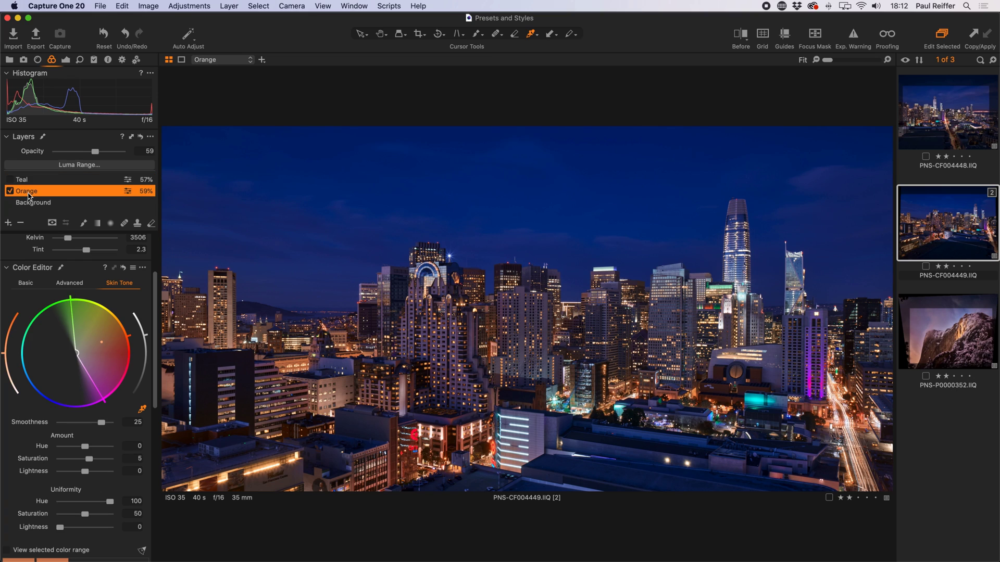
pyautogui.click(24, 180)
pyautogui.click(10, 179)
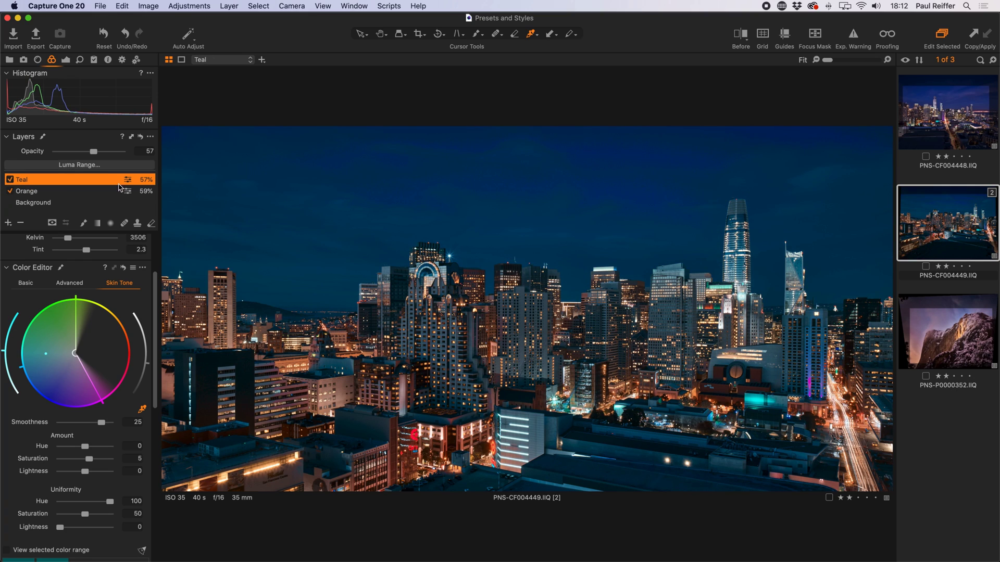
pyautogui.click(99, 192)
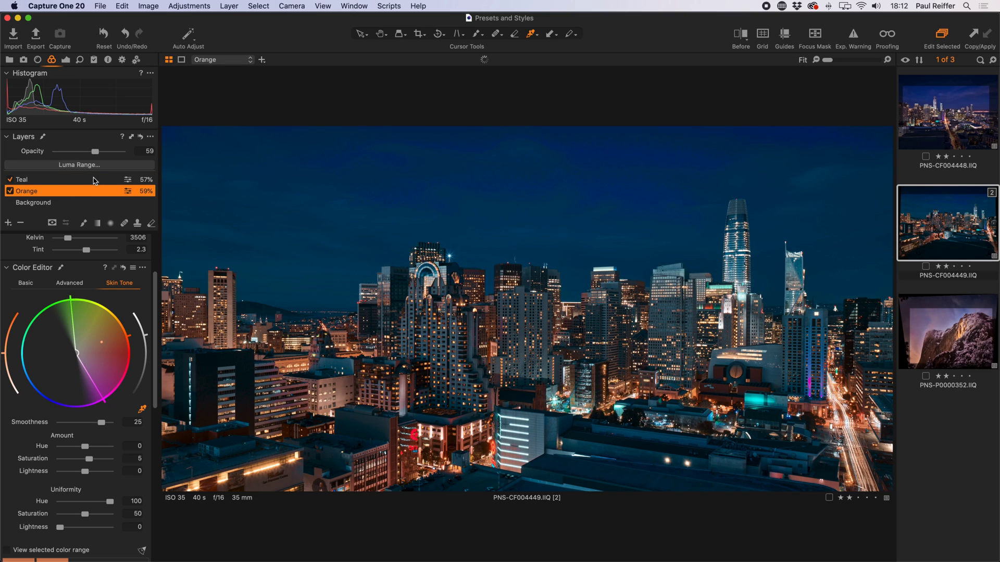
pyautogui.click(100, 181)
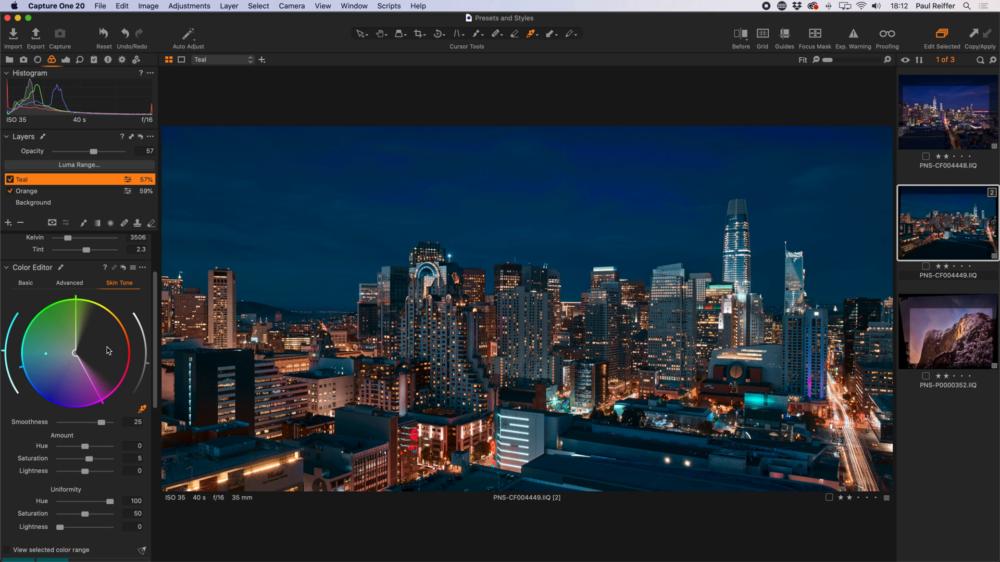
# Save only the Teal layer's Color Editor - Skin Tone settings as a user preset named with the owner's first name and "- Teal"
pyautogui.doubleClick(36, 183)
pyautogui.click(134, 268)
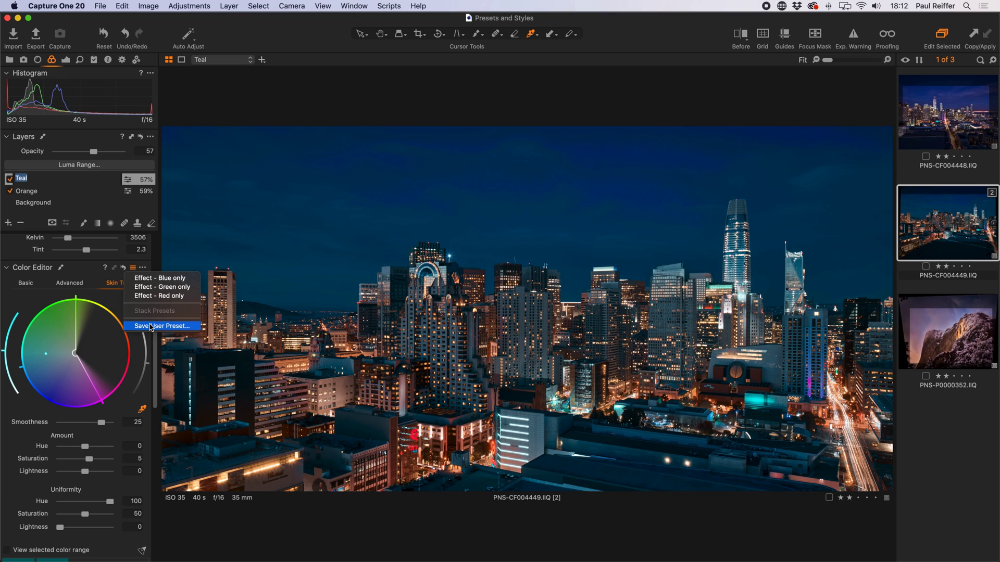
pyautogui.click(150, 326)
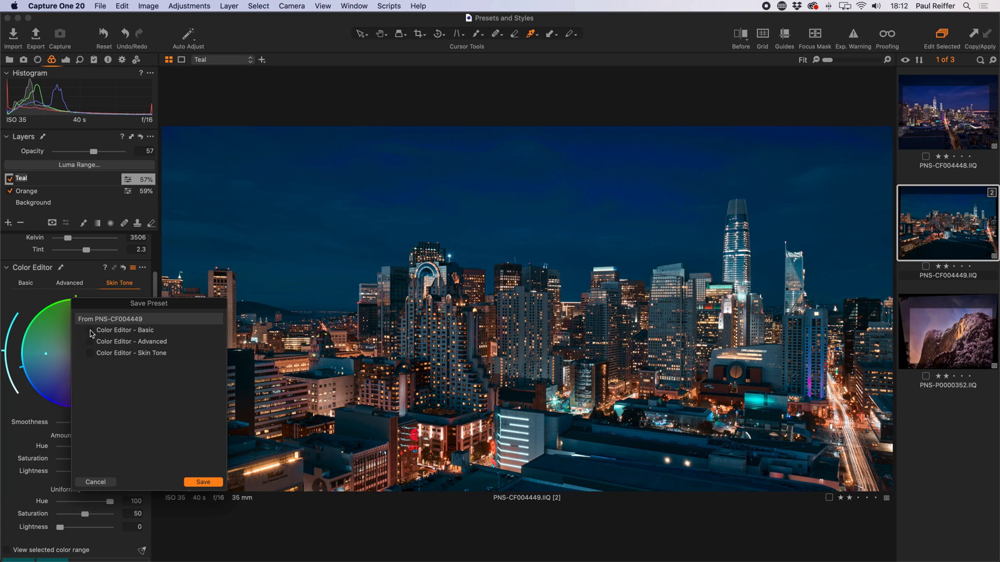
pyautogui.click(90, 354)
pyautogui.click(205, 482)
pyautogui.write('Paul - Teal.copreset')
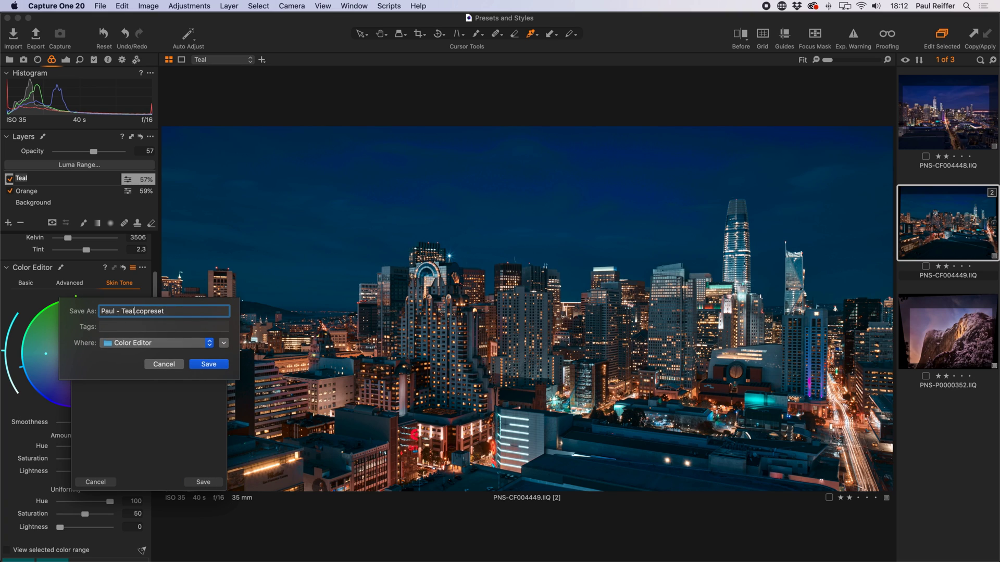
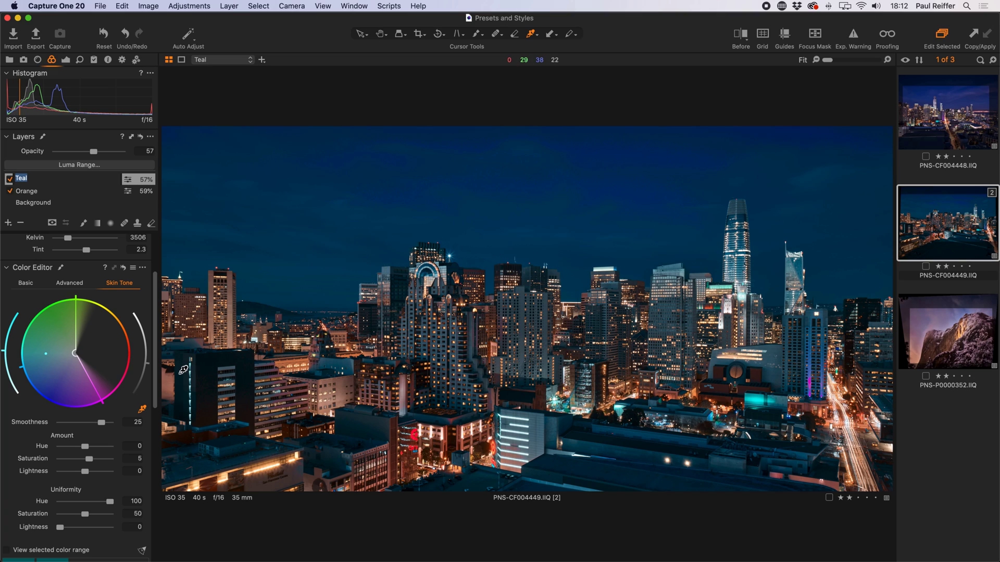
# Save only the Orange layer's Color Editor - Skin Tone settings as a user preset named with the owner's first name and "- Orange"
pyautogui.click(36, 193)
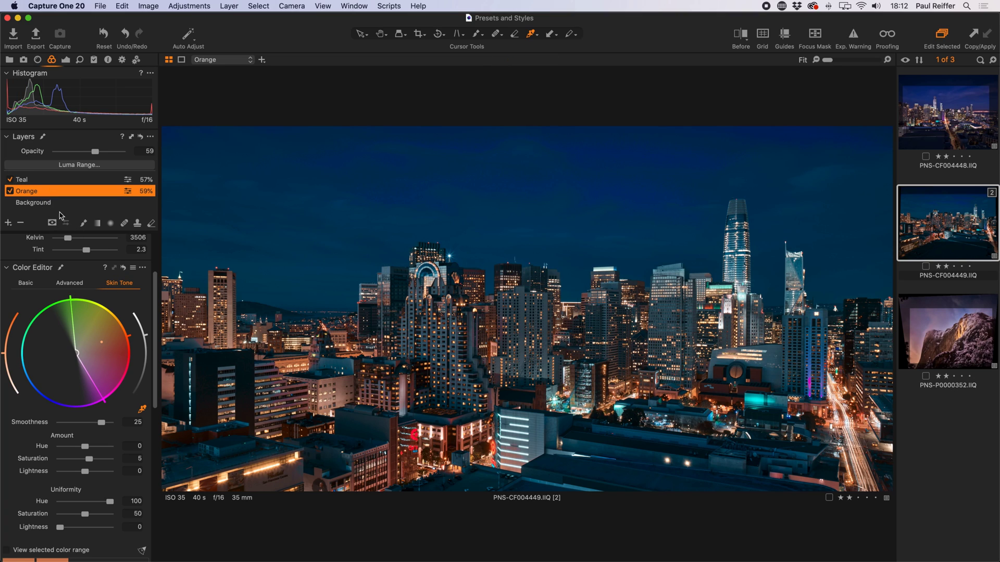
pyautogui.click(134, 268)
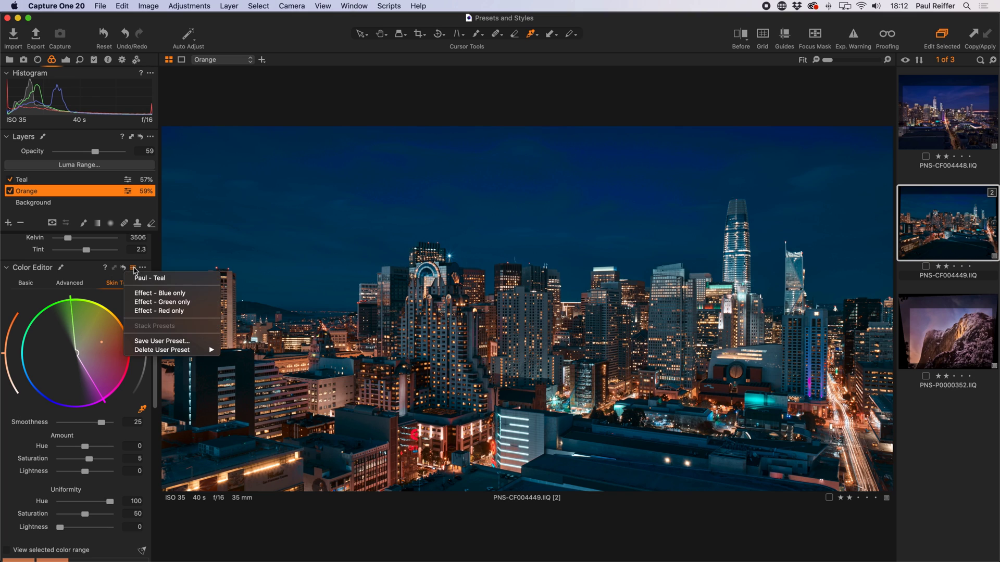
pyautogui.click(160, 341)
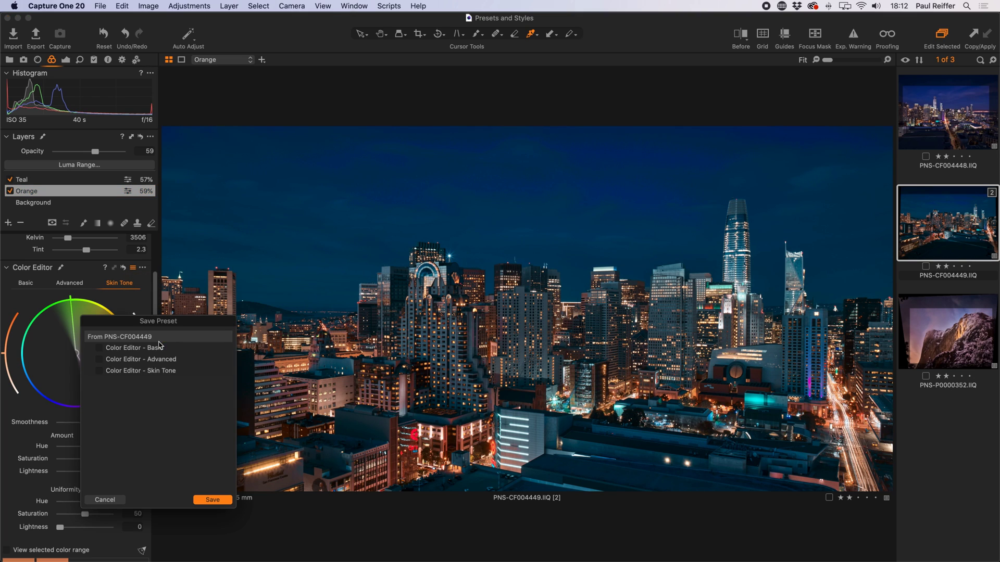
pyautogui.click(99, 371)
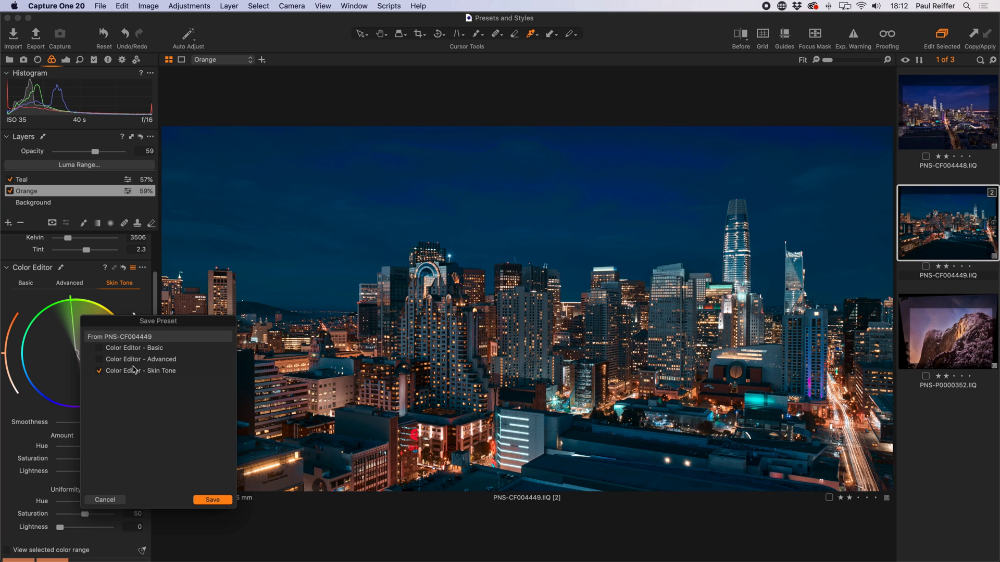
pyautogui.click(218, 501)
pyautogui.write('Paul - Orange.copreset')
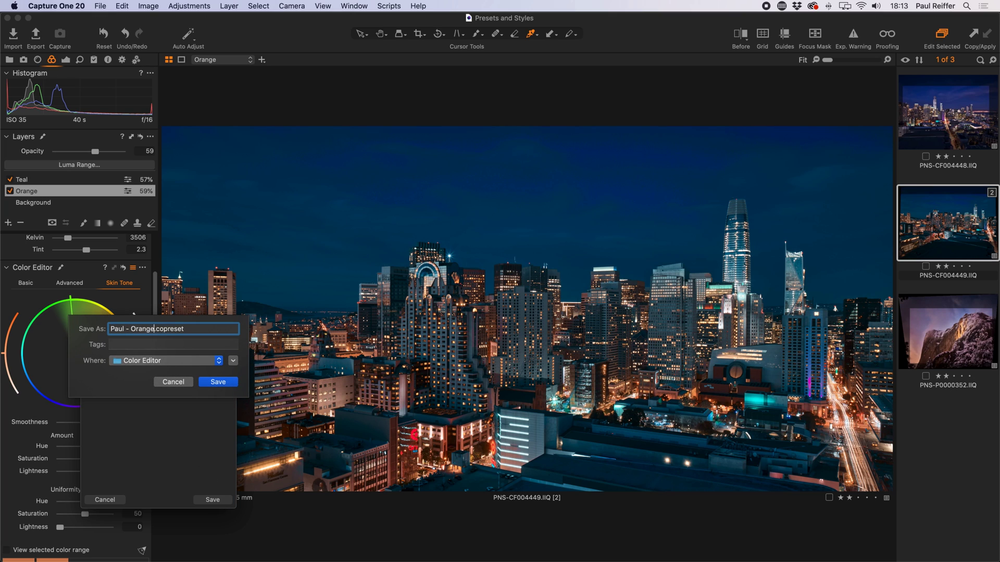
pyautogui.press('Return')
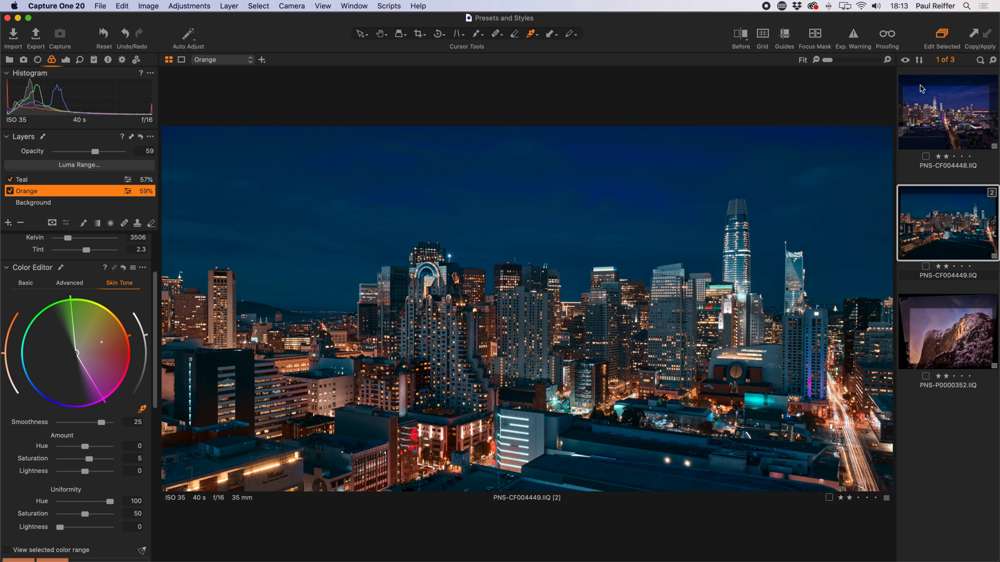
# Add a filled adjustment layer to PNS-CF004448.IIQ and apply the saved Orange user preset of the Color Editor to it
pyautogui.click(940, 109)
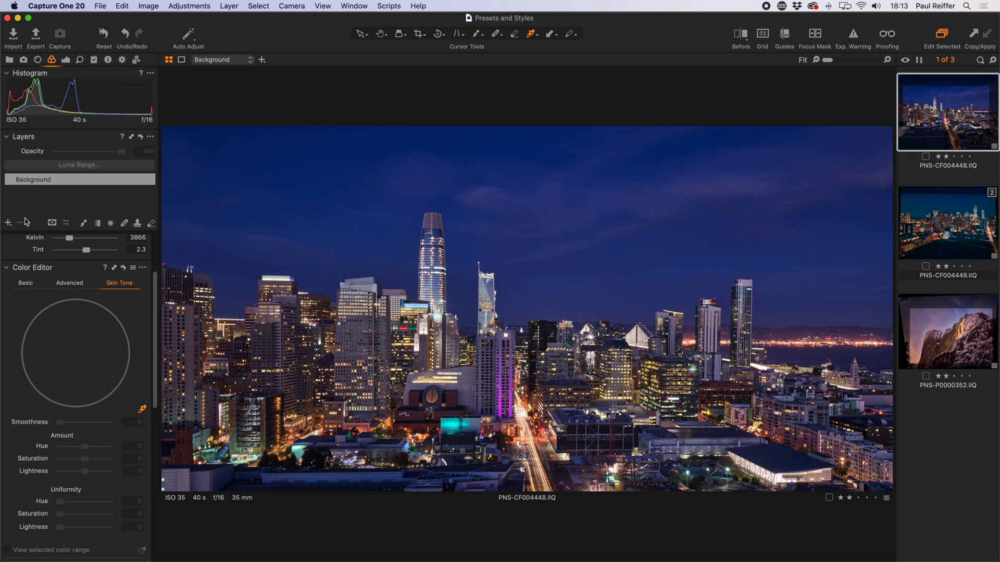
pyautogui.click(12, 224)
pyautogui.click(59, 237)
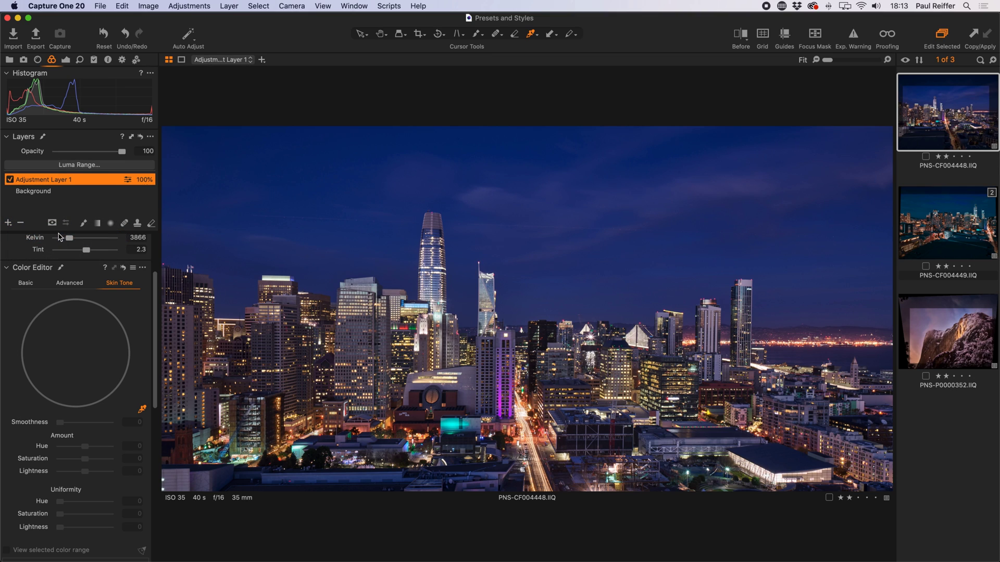
pyautogui.click(134, 268)
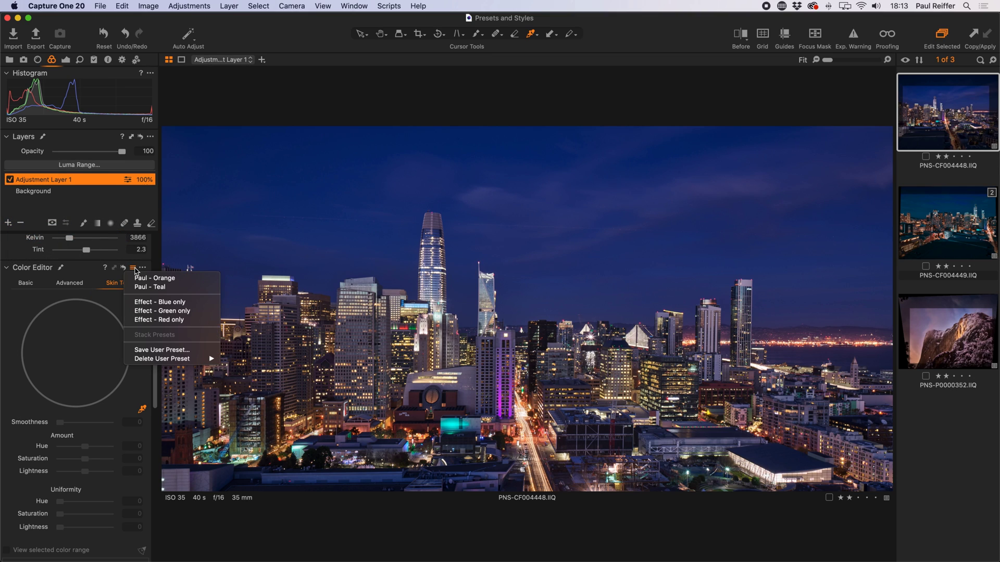
pyautogui.click(160, 281)
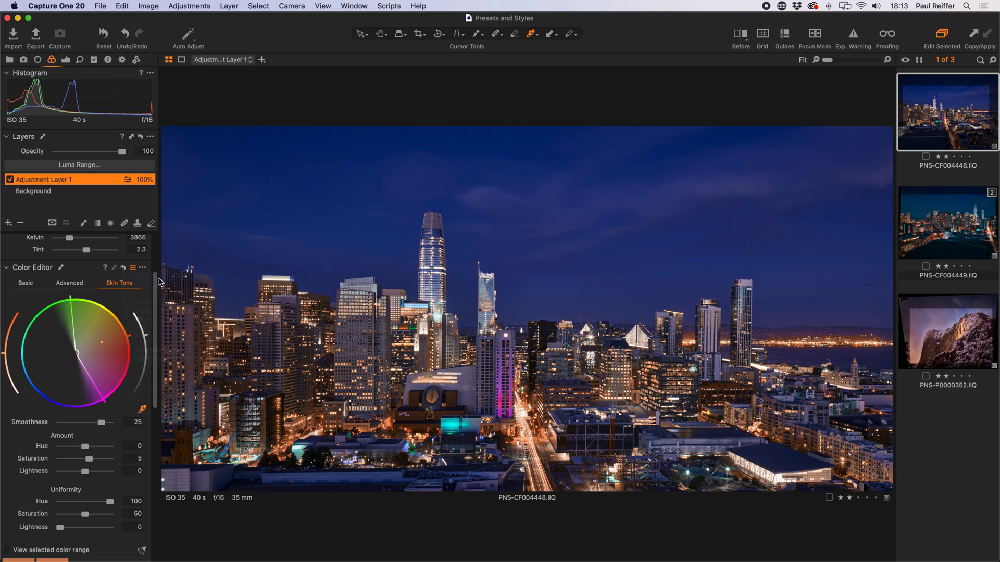
# Rename the new adjustment layer carrying the orange colour edit as Orange
pyautogui.doubleClick(38, 179)
pyautogui.write('Oange')
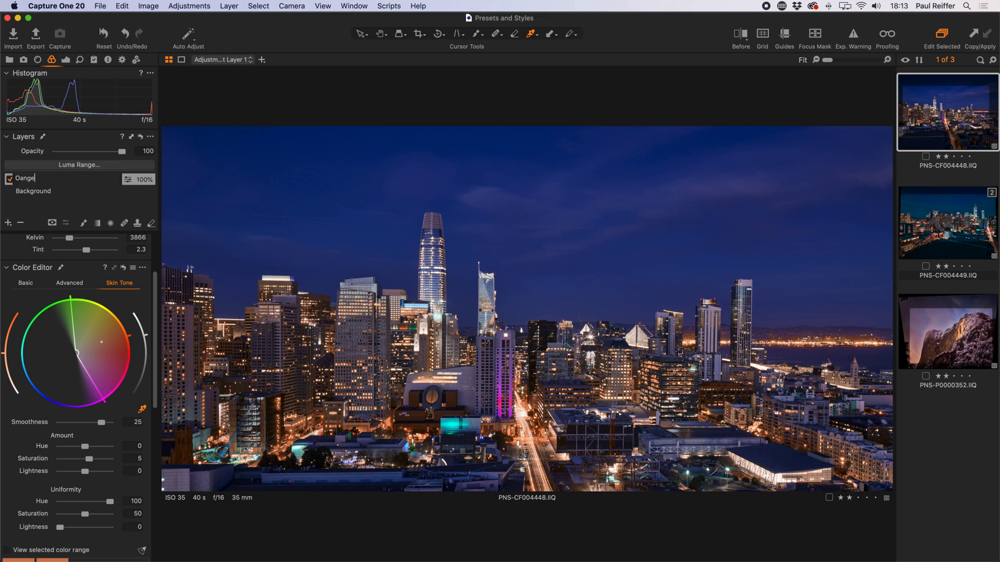
pyautogui.press('Return')
pyautogui.doubleClick(38, 179)
pyautogui.write('r')
pyautogui.press('Return')
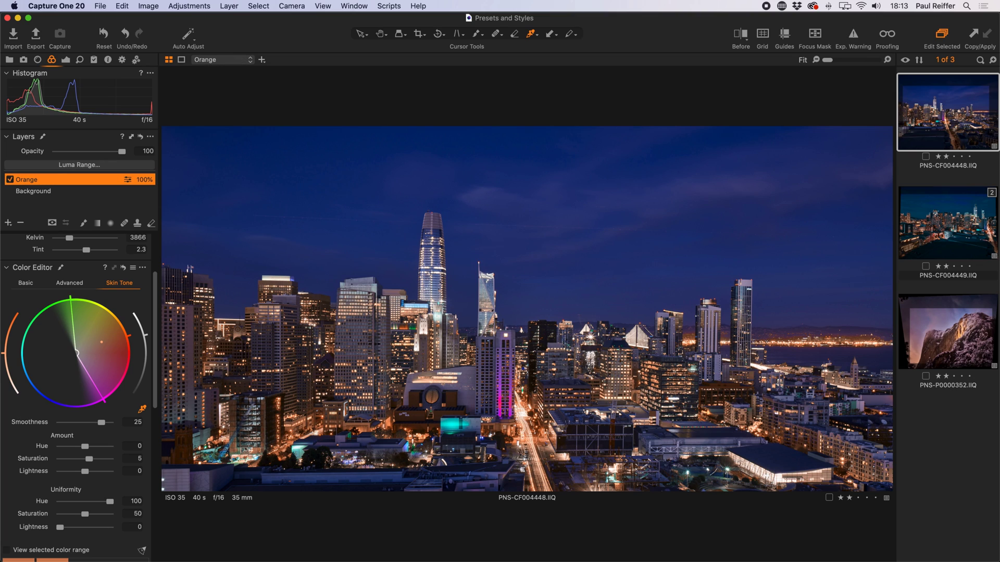
# Add a second filled adjustment layer above Orange and apply the saved Teal user preset of the Color Editor to it
pyautogui.click(8, 223)
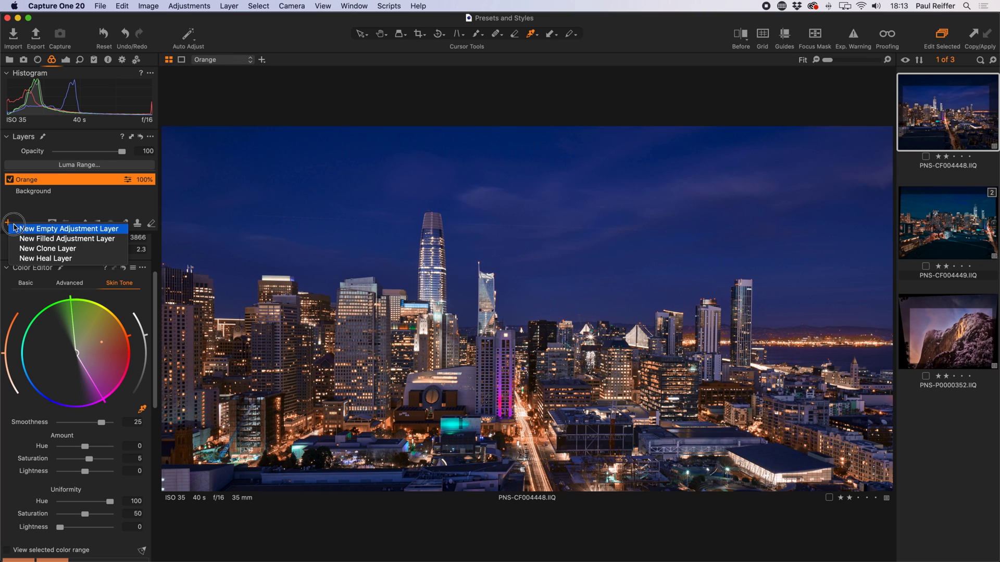
pyautogui.click(57, 241)
pyautogui.click(134, 268)
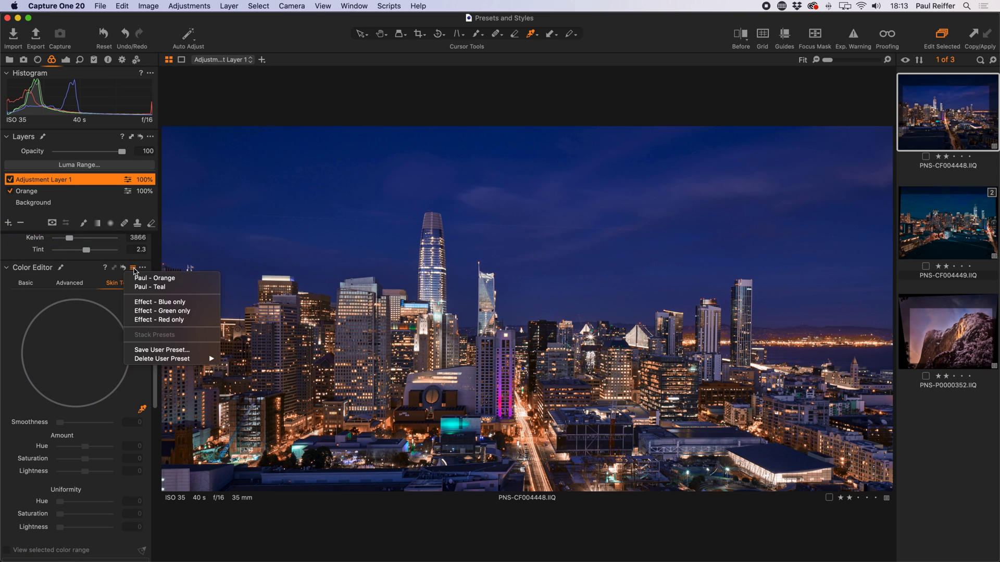
pyautogui.click(161, 286)
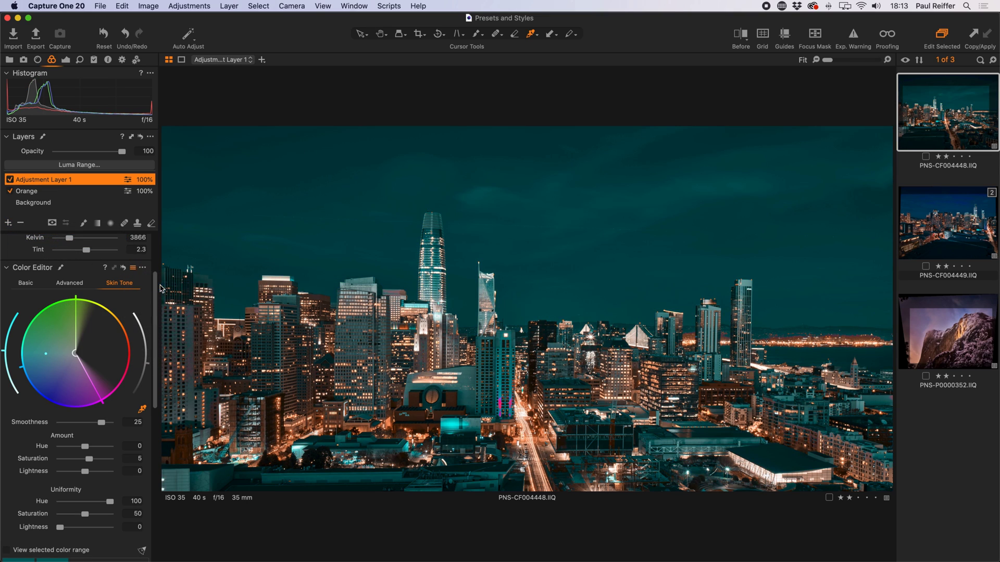
# Rename the upper adjustment layer carrying the teal colour edit as Teal
pyautogui.doubleClick(37, 183)
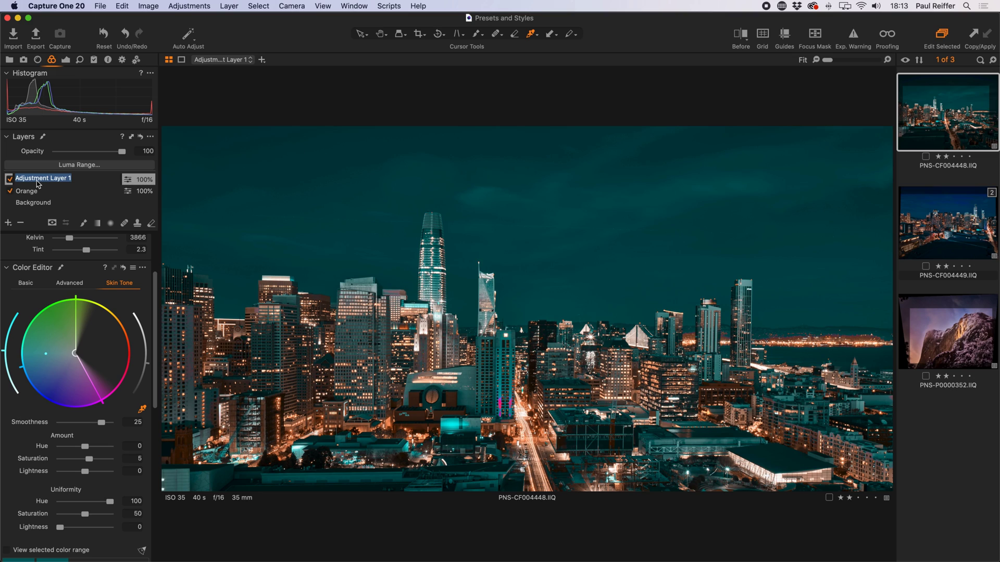
pyautogui.write('eal')
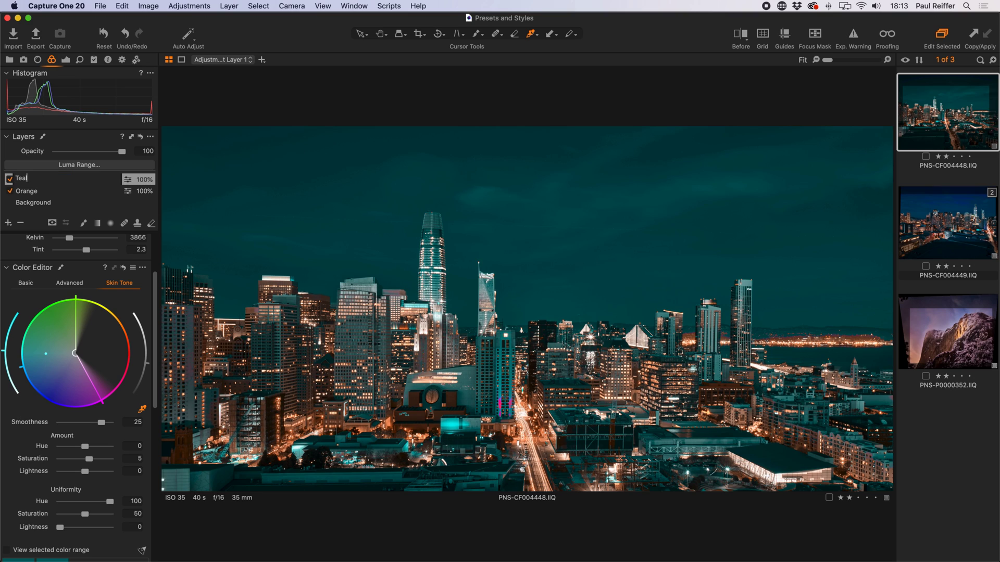
pyautogui.press('Return')
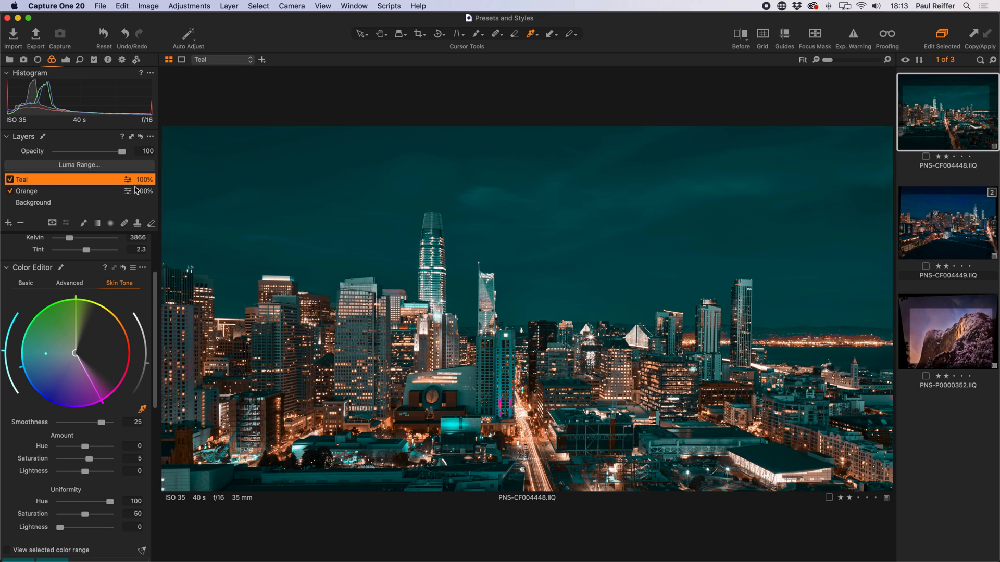
# Lower the Orange layer's opacity to 65 and the Teal layer's to 70, and compare the photo with PNS-CF004449.IIQ
pyautogui.click(78, 193)
pyautogui.moveTo(122, 151); pyautogui.dragTo(99, 152)
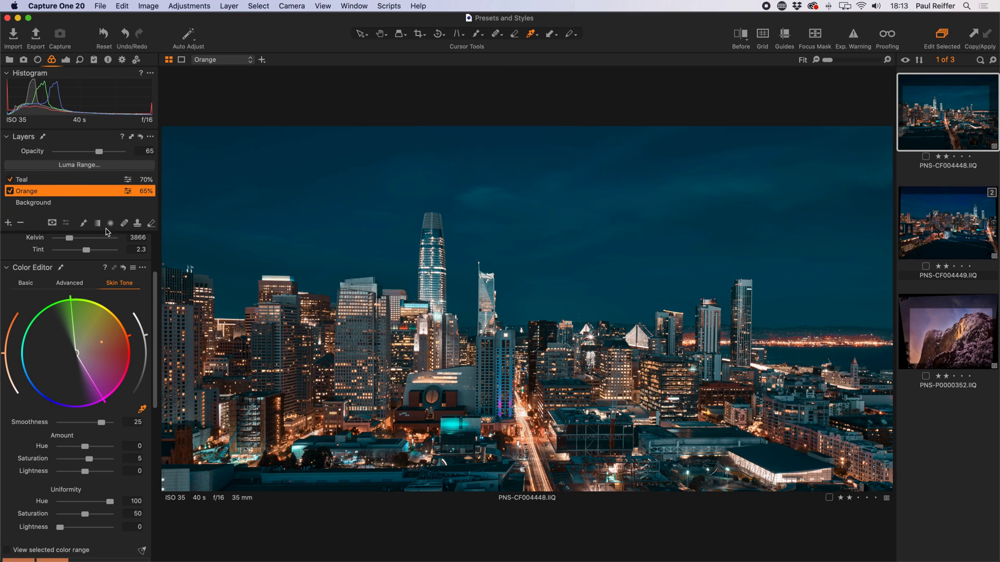
pyautogui.click(33, 181)
pyautogui.click(37, 193)
pyautogui.click(940, 226)
pyautogui.click(940, 131)
# List the Color Editor user presets in Styles and Presets and preview them on the cityscape and on PNS-P0000352.IIQ
pyautogui.click(94, 60)
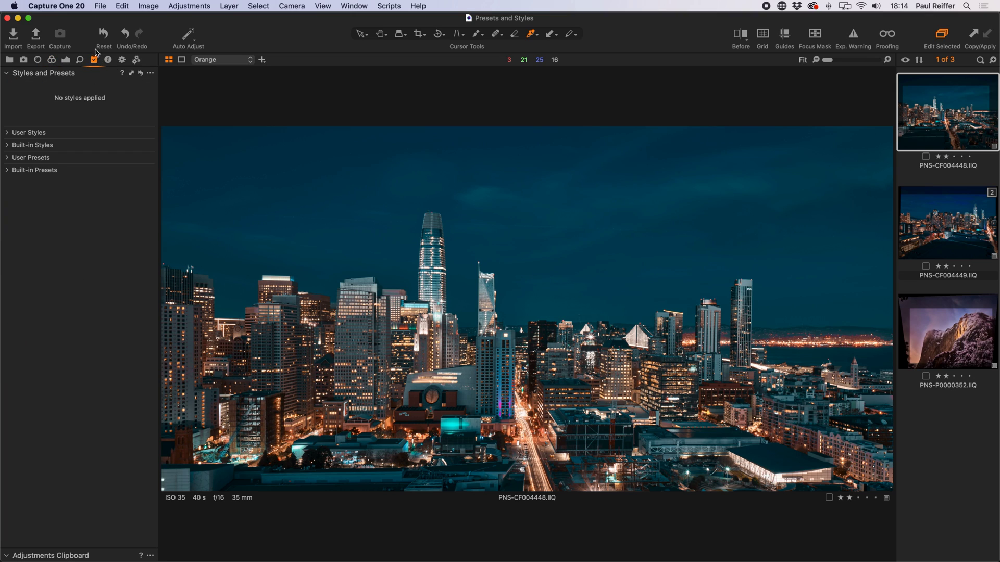
pyautogui.click(9, 159)
pyautogui.click(15, 169)
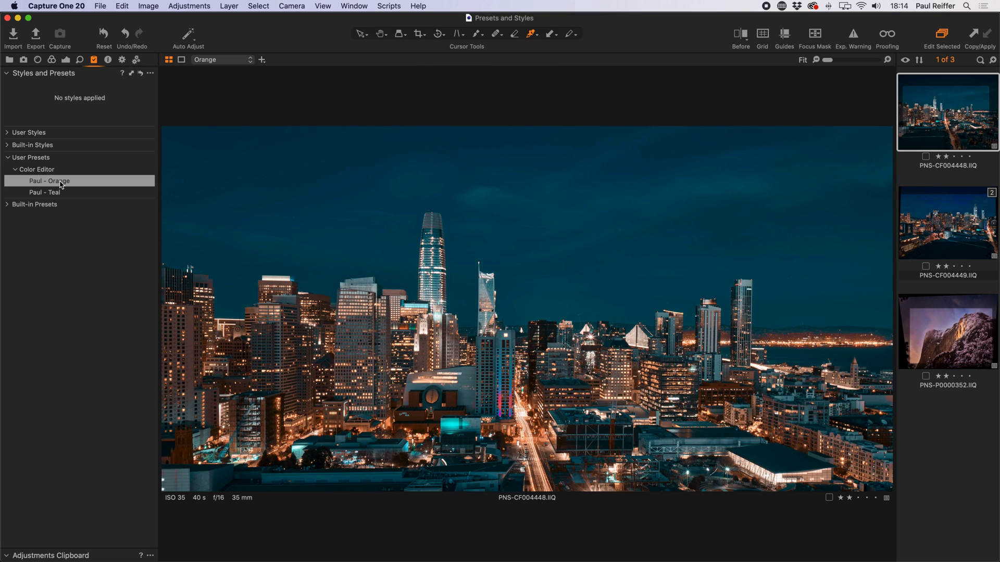
pyautogui.click(953, 335)
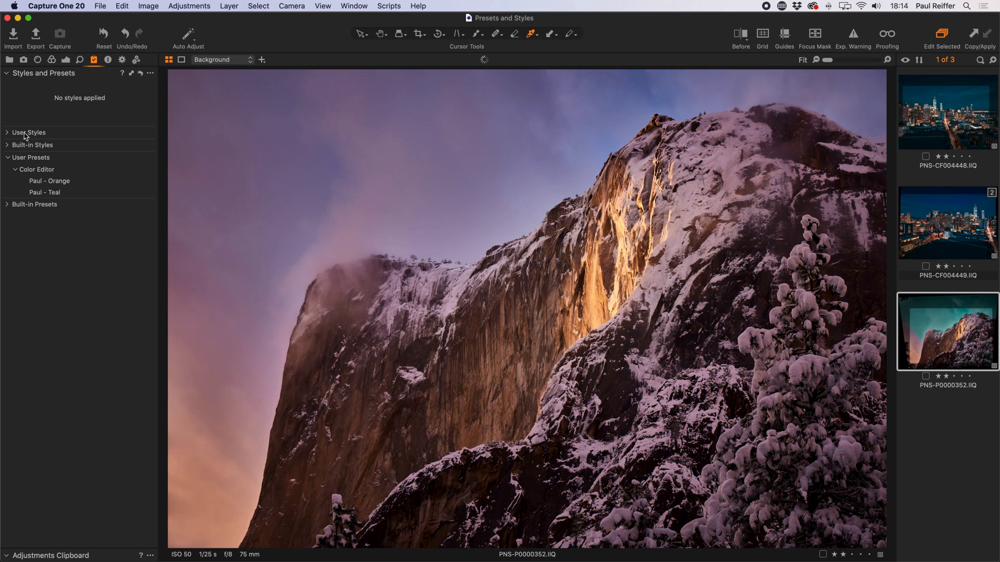
pyautogui.click(16, 170)
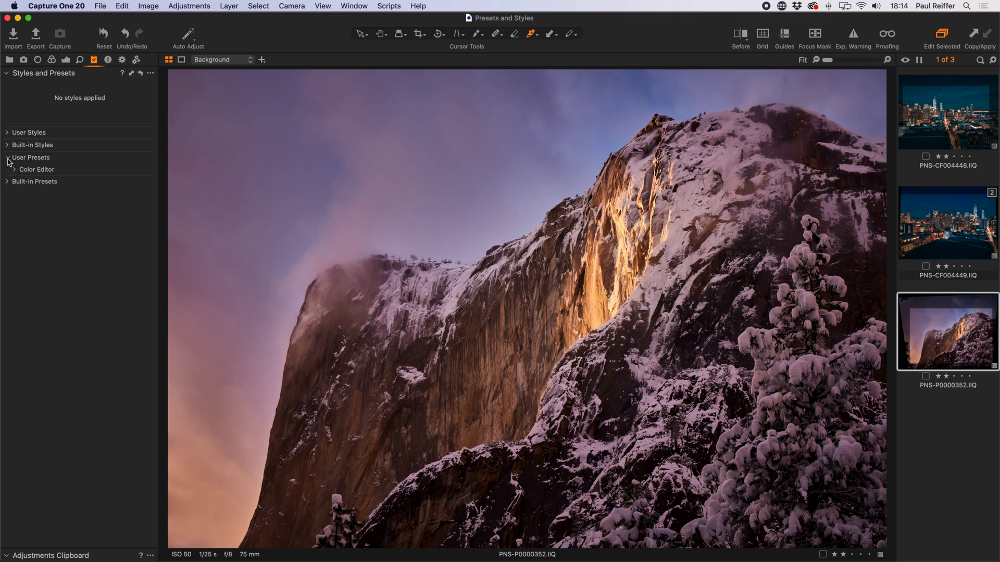
pyautogui.click(7, 157)
# Examine the mountain photo's Curve tool and its preset options, and list the saved Color Editor user presets again in Styles and Presets
pyautogui.click(67, 61)
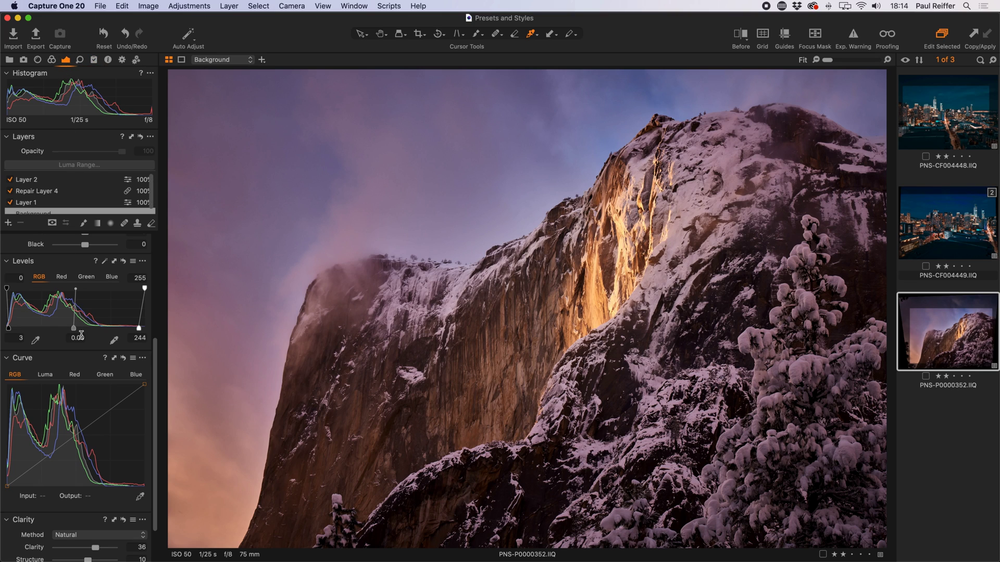
pyautogui.scroll(-3, 82, 334)
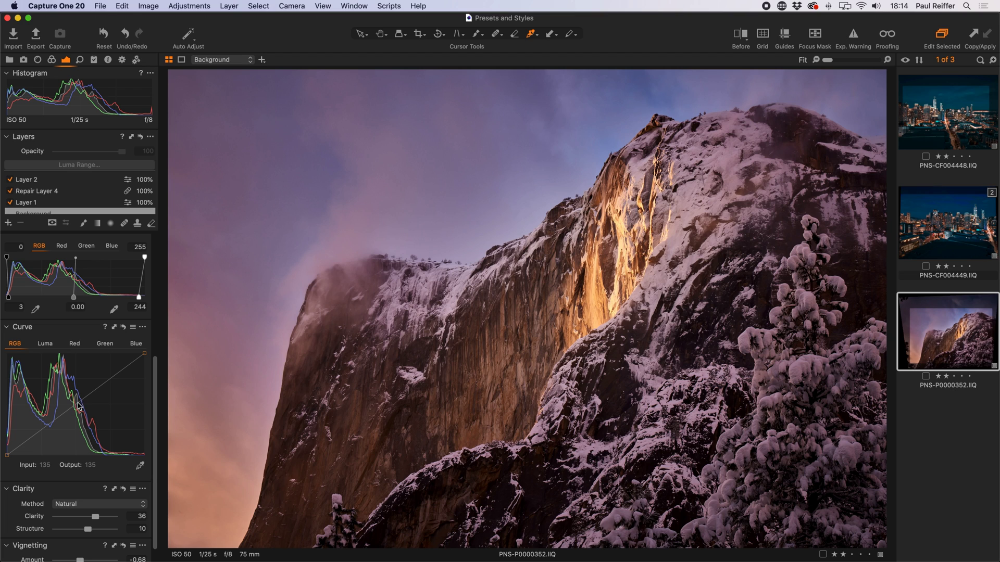
pyautogui.click(134, 328)
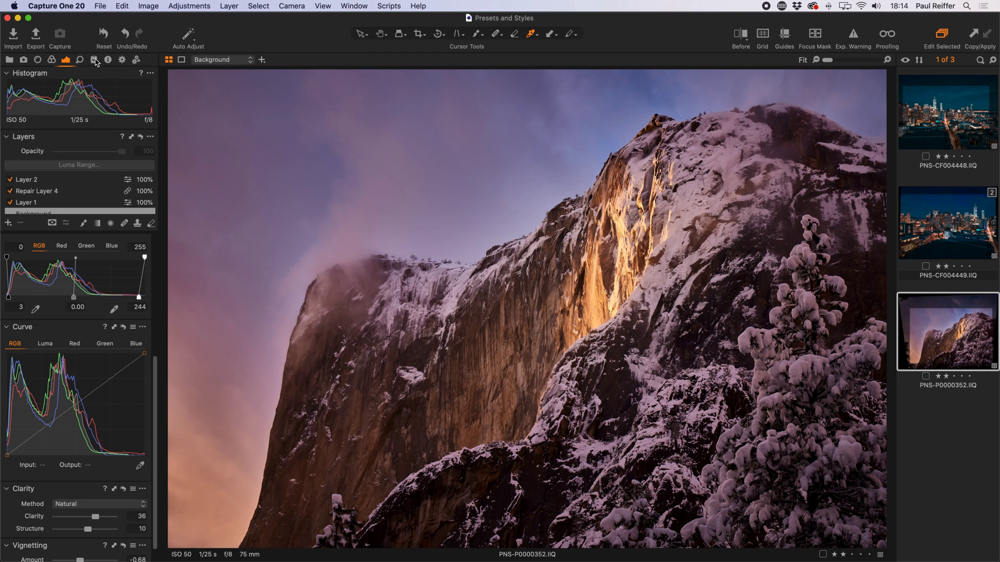
pyautogui.click(94, 60)
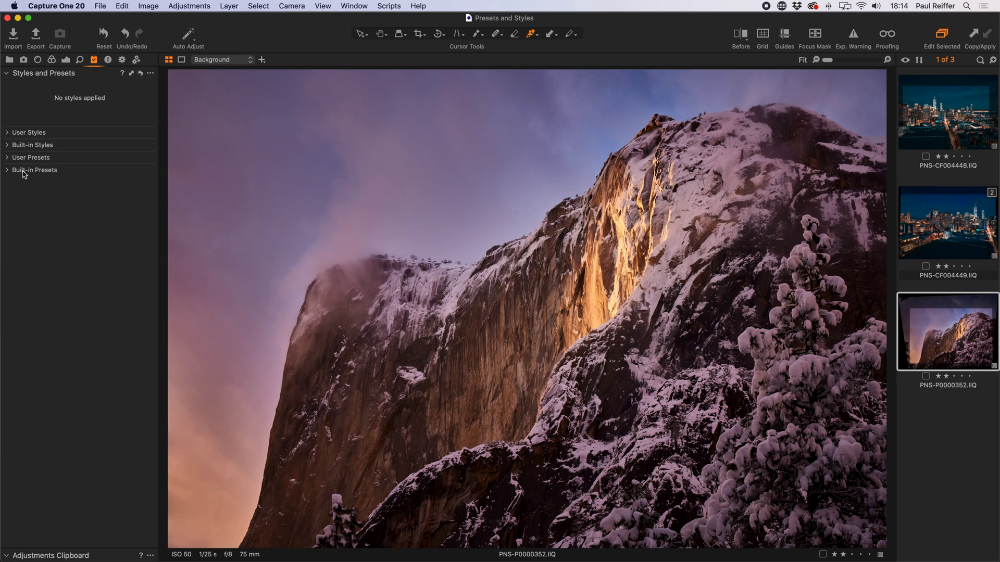
pyautogui.click(8, 157)
pyautogui.click(16, 169)
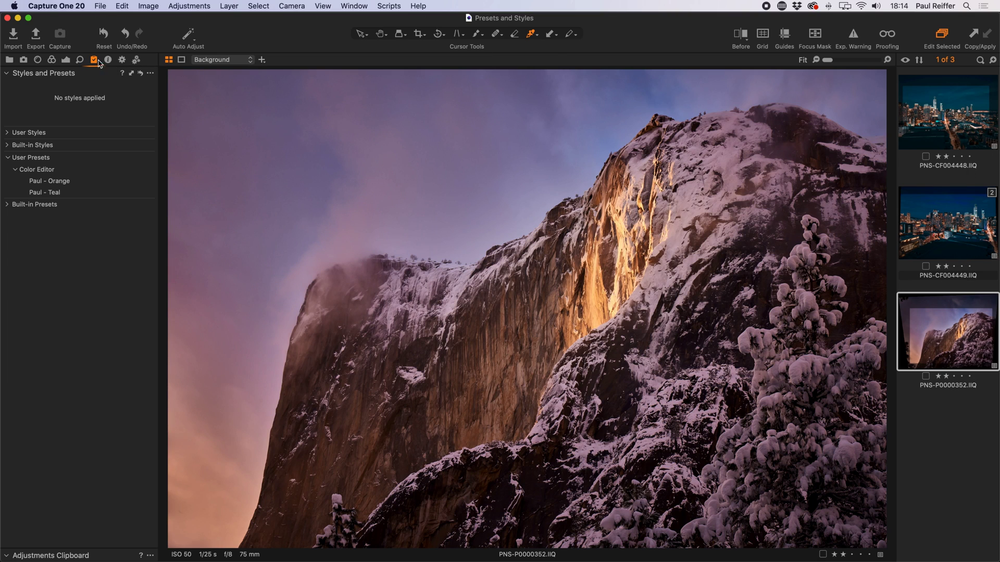
# Preview the saved Orange user preset from the Color Editor on the mountain photo's Background without applying it
pyautogui.click(66, 60)
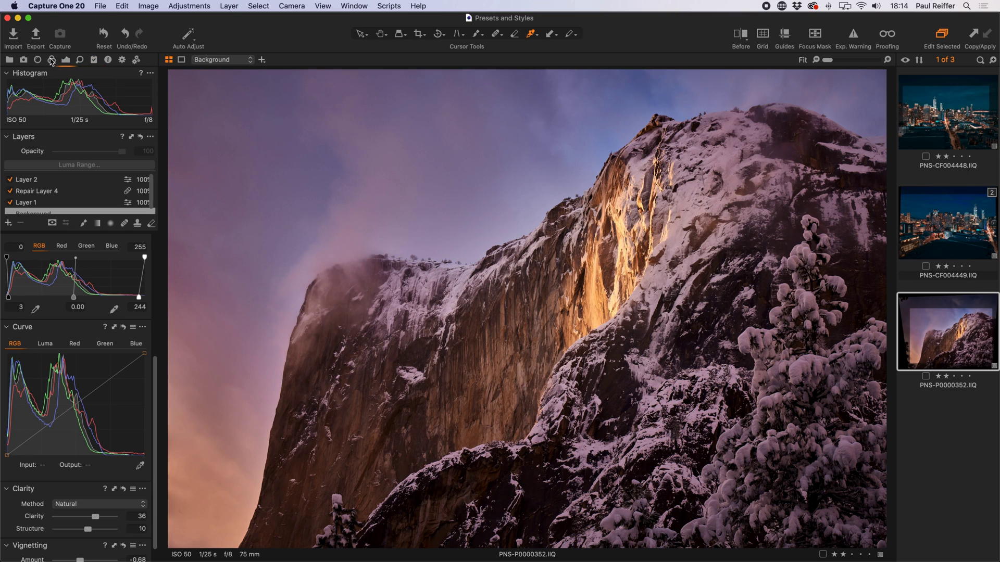
pyautogui.click(51, 60)
pyautogui.scroll(-2, 94, 279)
pyautogui.scroll(3, 134, 282)
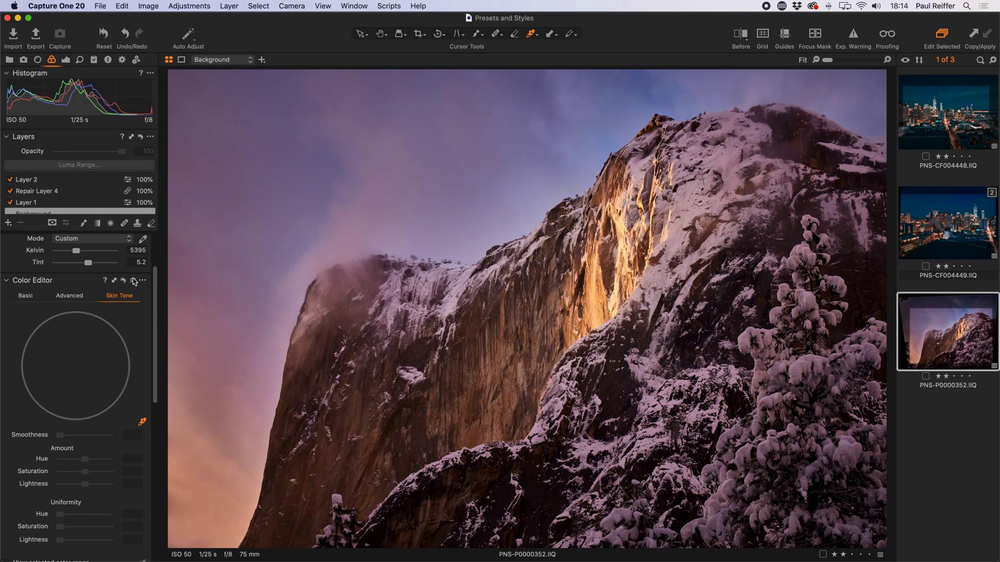
pyautogui.click(134, 282)
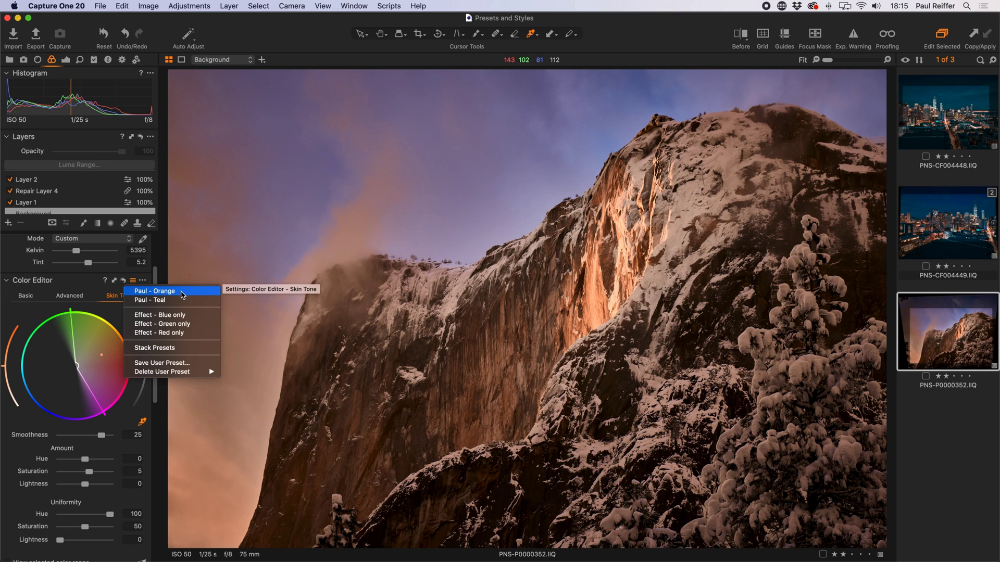
pyautogui.click(14, 259)
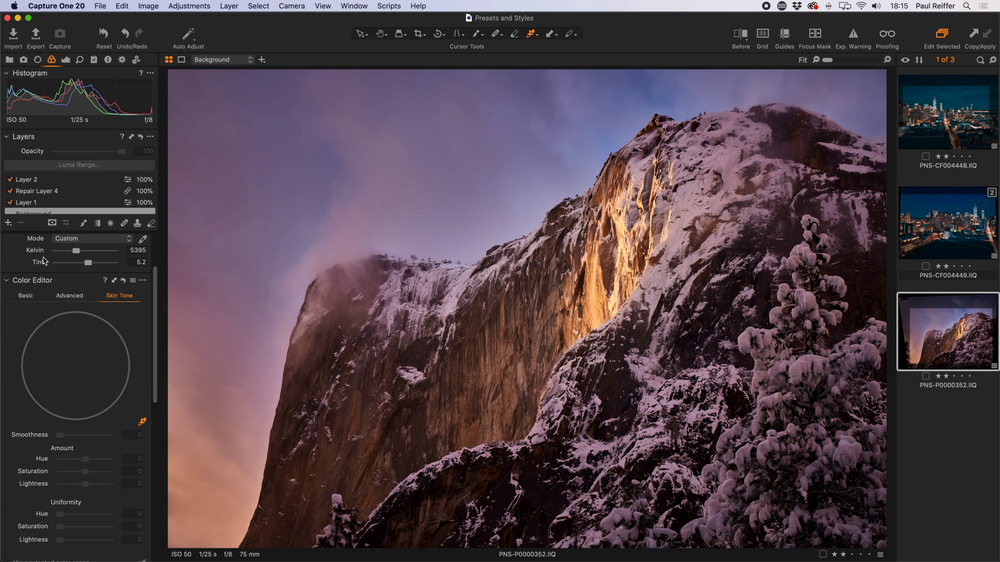
# Look through the mountain photo's layers and select Repair Layer 4
pyautogui.scroll(3, 43, 261)
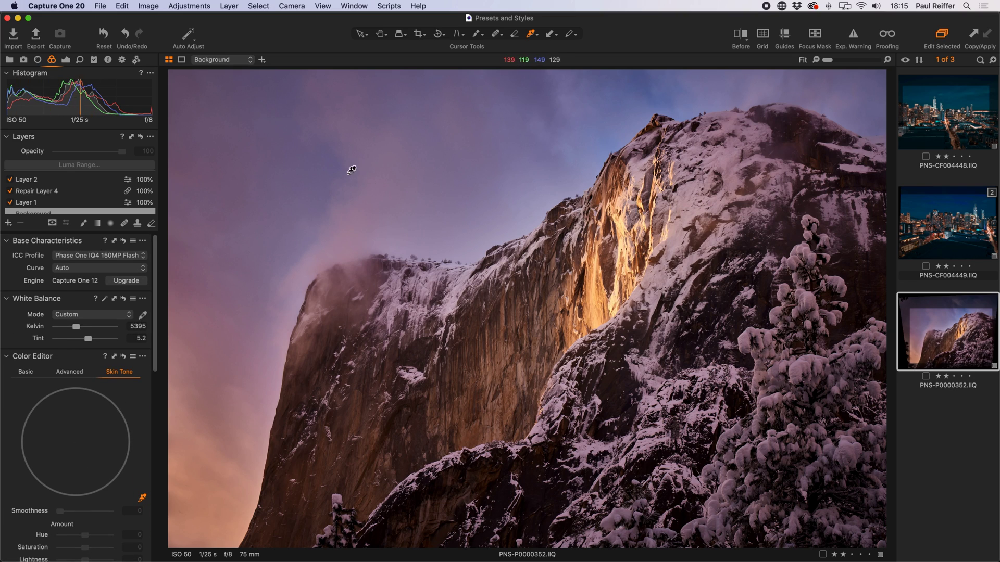
pyautogui.scroll(-1, 65, 206)
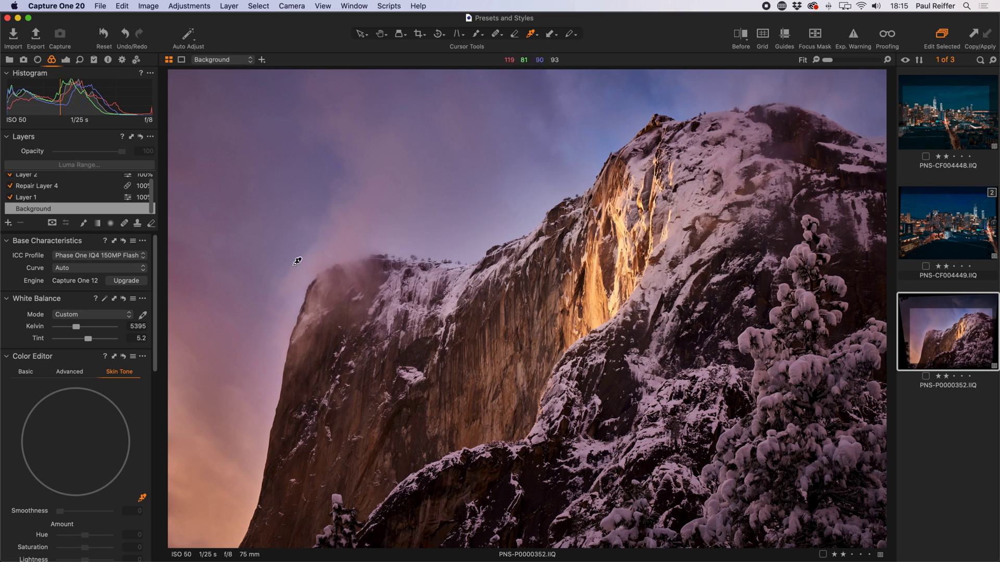
pyautogui.click(41, 188)
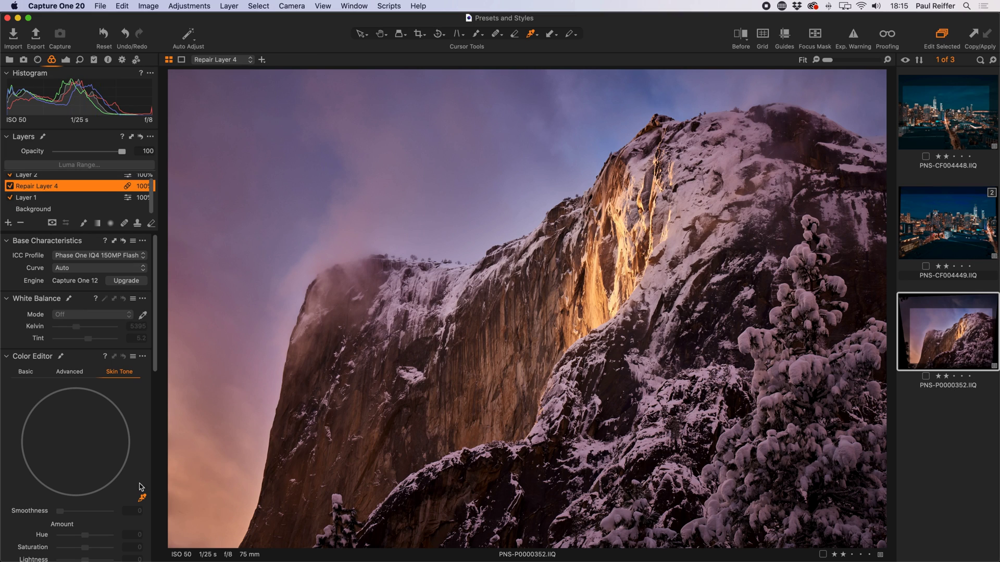
# Add a new filled adjustment layer above Layer 2 on the mountain photo
pyautogui.moveTo(202, 488); pyautogui.dragTo(185, 515)
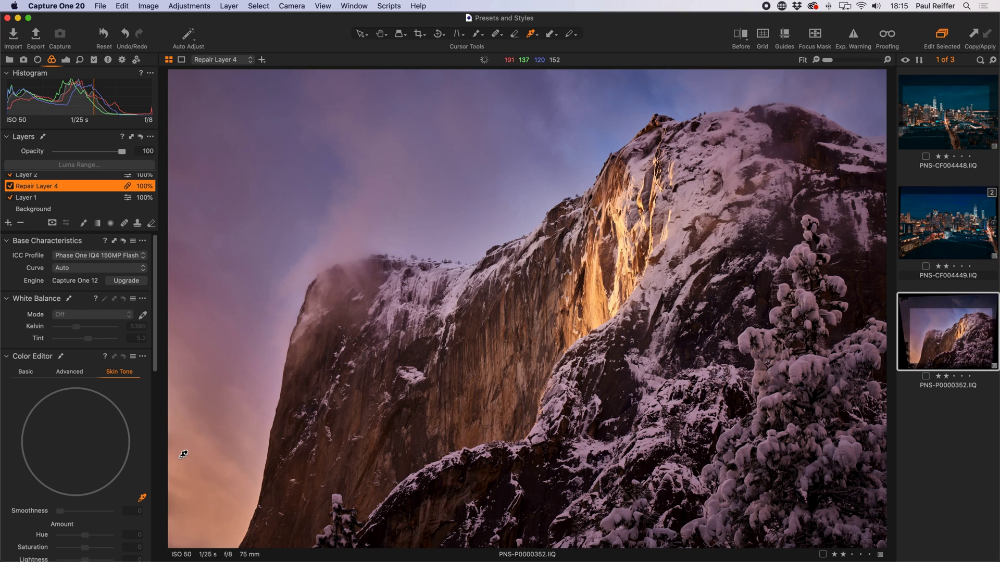
pyautogui.scroll(1, 58, 195)
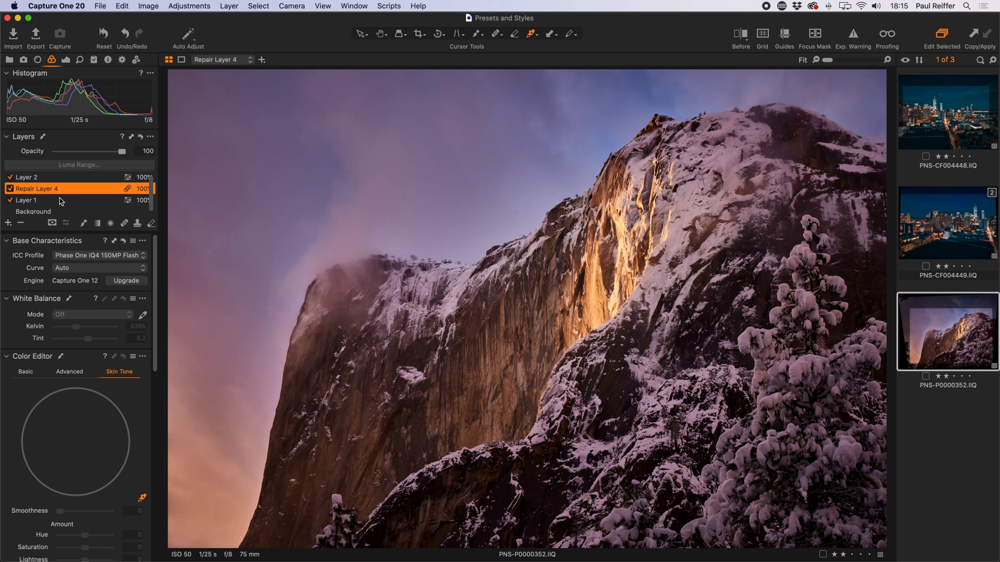
pyautogui.click(66, 181)
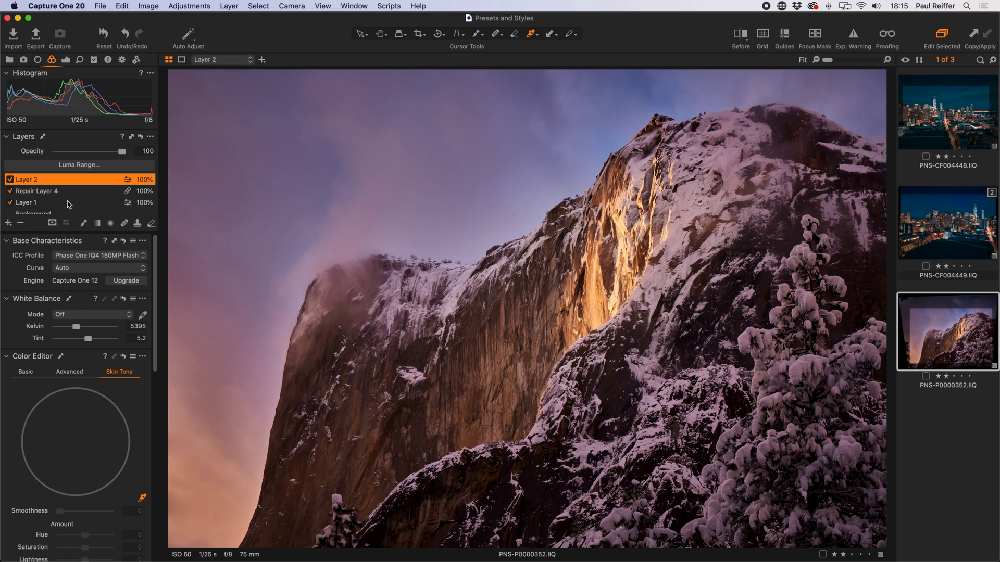
pyautogui.click(65, 59)
pyautogui.click(8, 222)
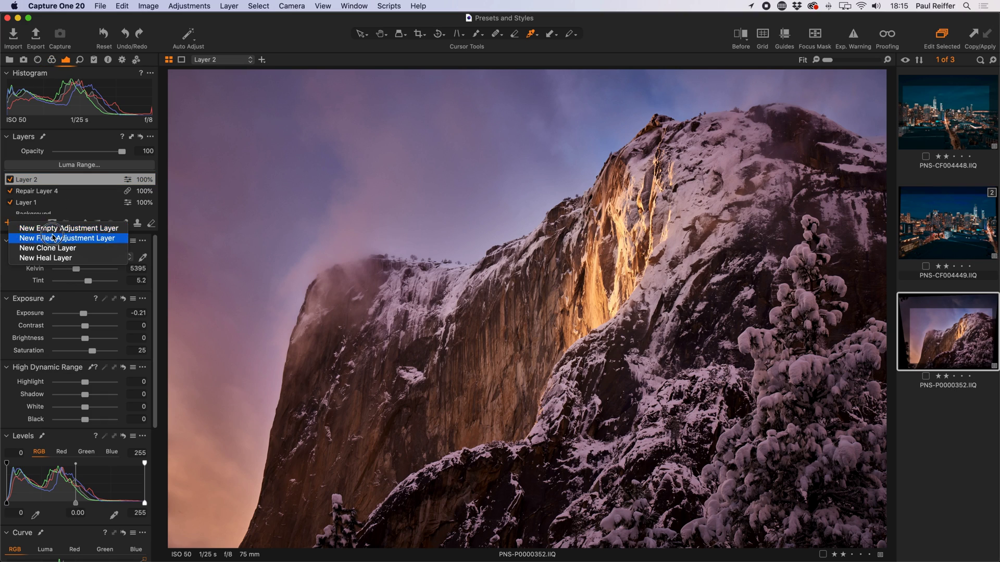
pyautogui.click(36, 234)
# Set the adjustment layer to Contrast 50, Brightness -12, Saturation -75, Clarity 57 and Structure 52, and change its High Dynamic Range settings
pyautogui.moveTo(86, 326); pyautogui.dragTo(63, 351)
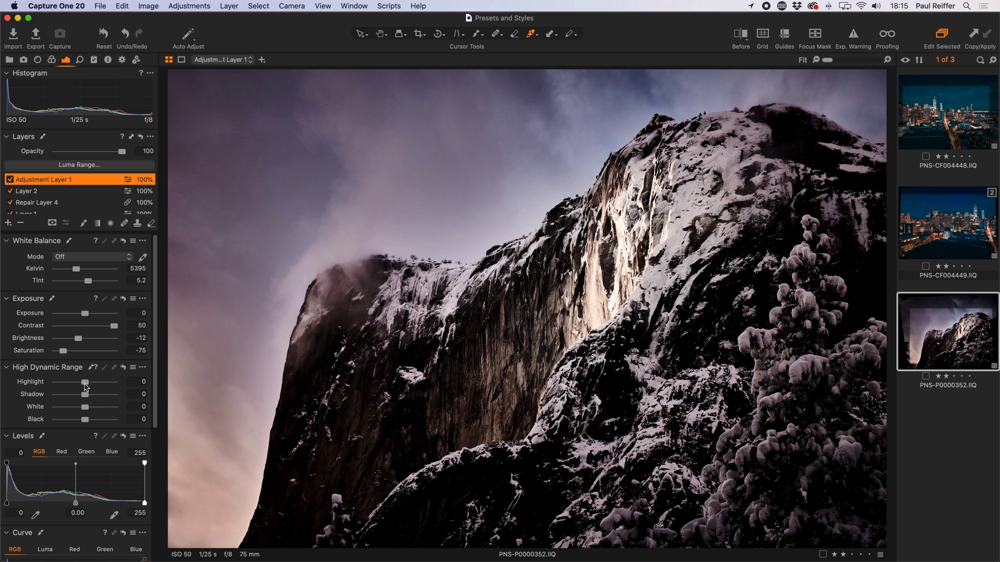
pyautogui.moveTo(85, 384); pyautogui.dragTo(133, 396)
pyautogui.scroll(-10, 69, 404)
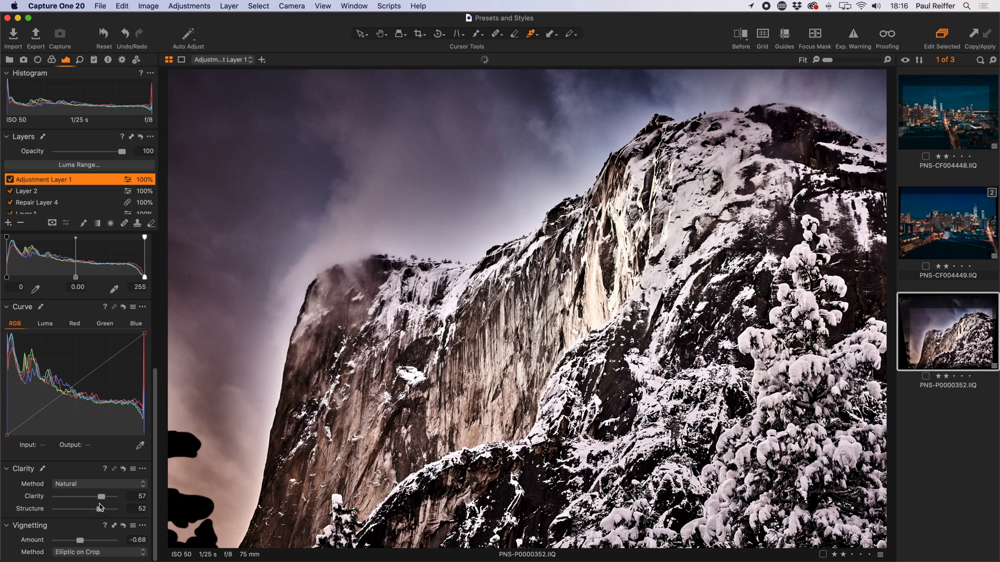
# Inspect the sky up close for dust spots and delete the adjustment layer
pyautogui.press('z')
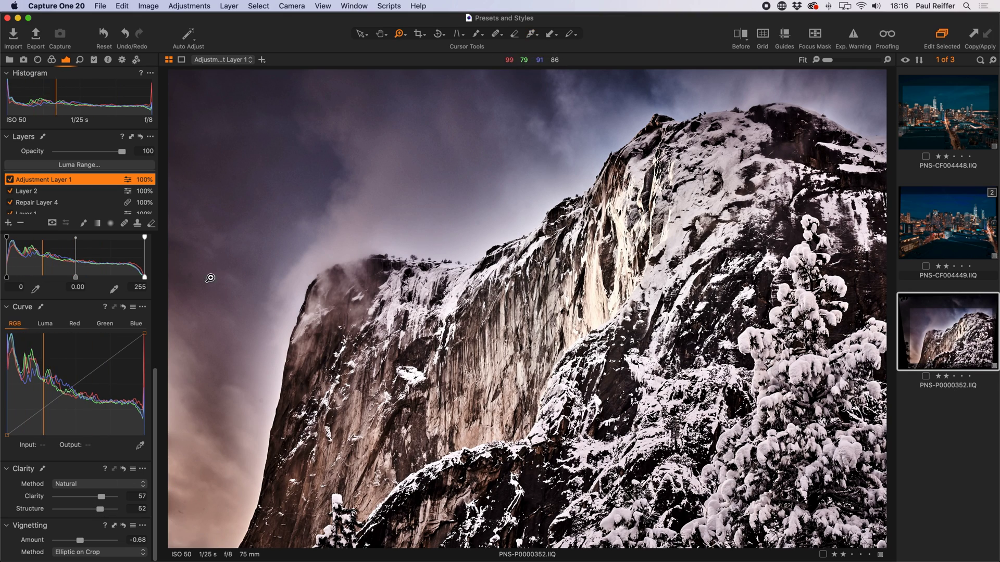
pyautogui.click(210, 251)
pyautogui.click(209, 224)
pyautogui.scroll(-2, 265, 250)
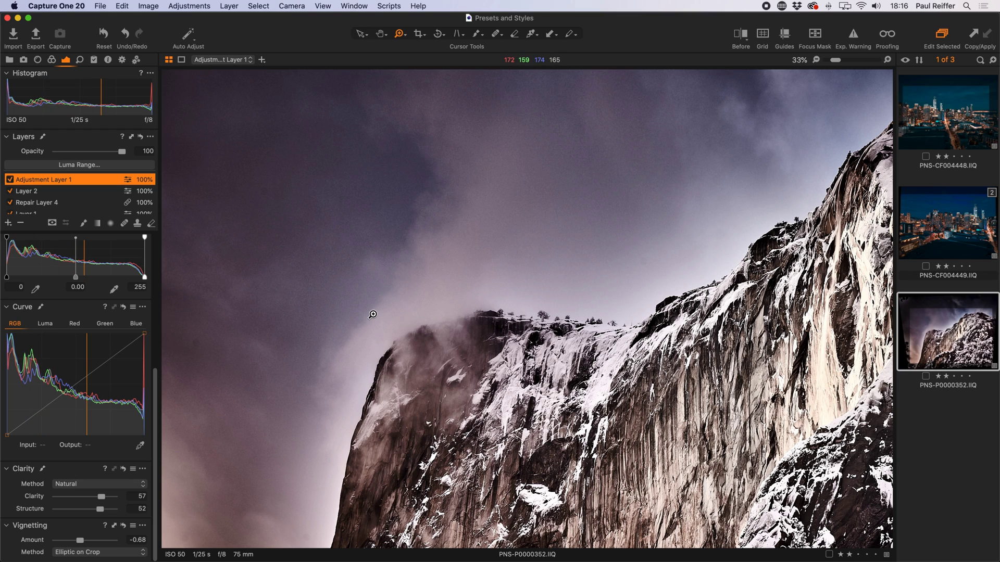
pyautogui.keyDown('alt'); pyautogui.click(290, 263); pyautogui.keyUp('alt')
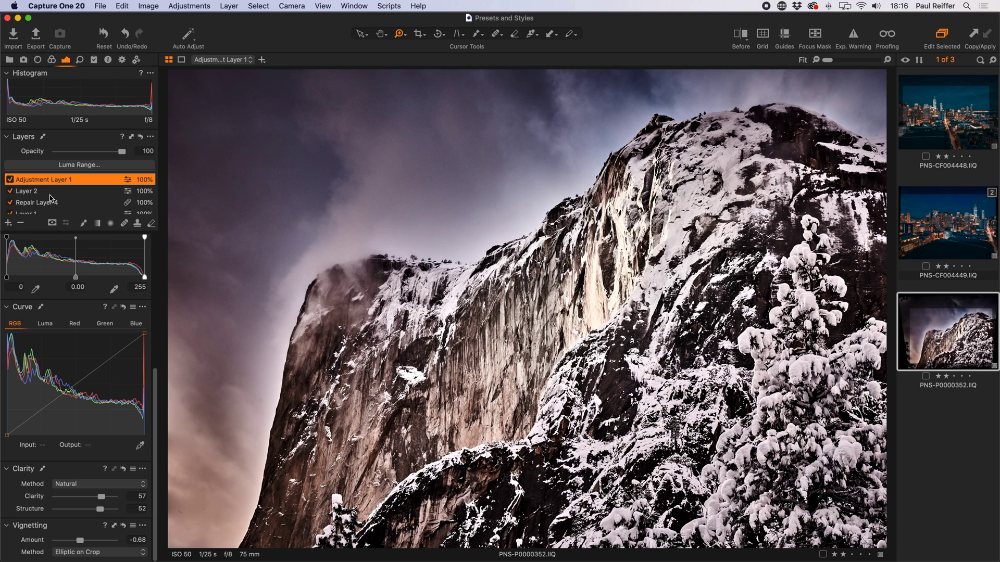
pyautogui.click(21, 224)
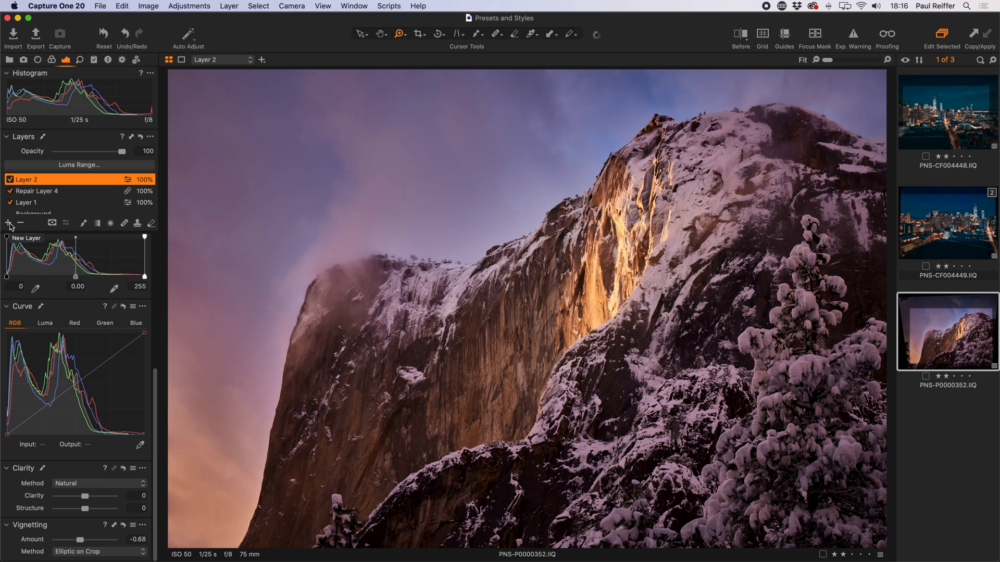
# Create a filled adjustment layer above Layer 2 and apply the Dust Spot Finder user style to it
pyautogui.click(8, 223)
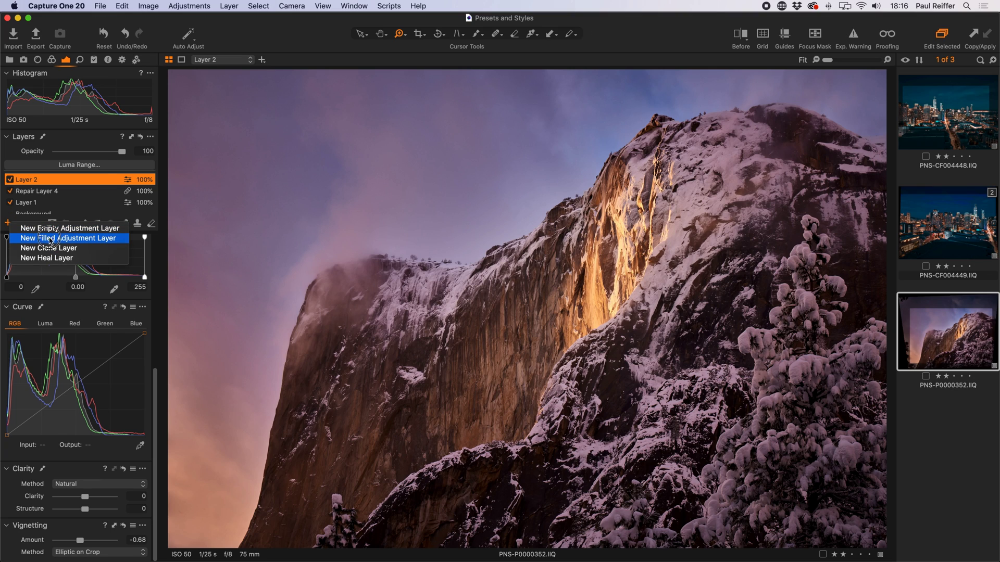
pyautogui.click(75, 239)
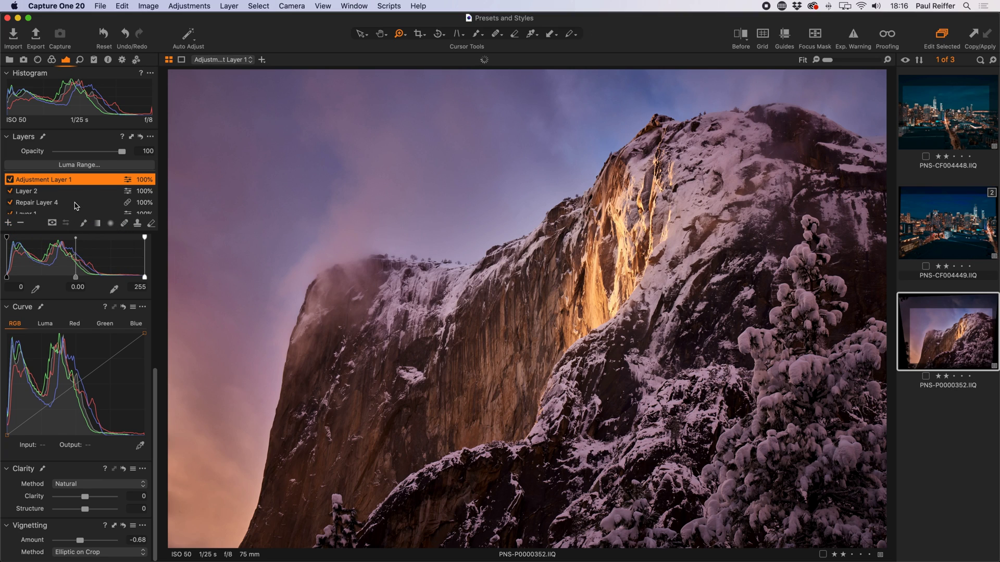
pyautogui.rightClick(81, 182)
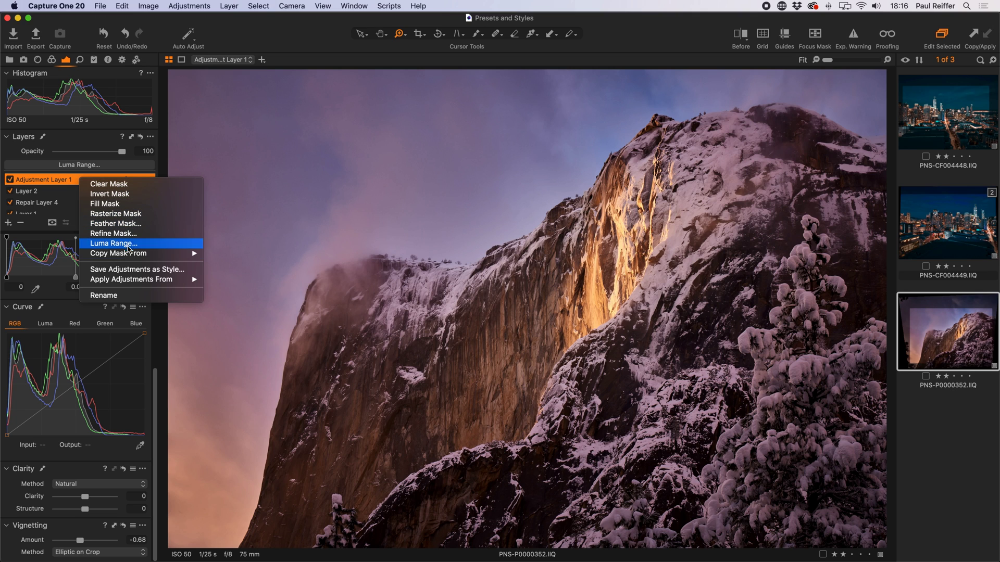
pyautogui.moveTo(129, 283)
pyautogui.moveTo(242, 280)
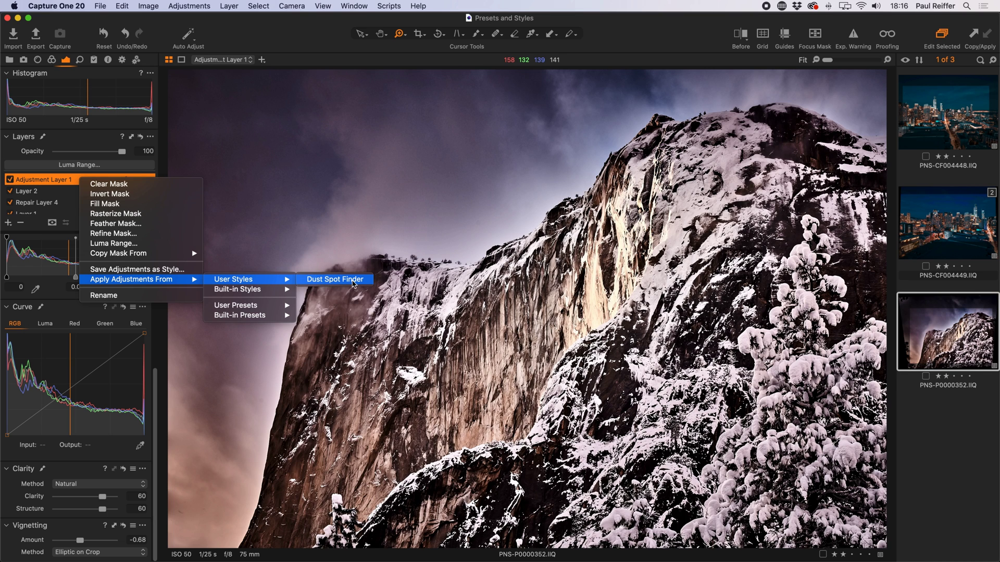
pyautogui.click(335, 280)
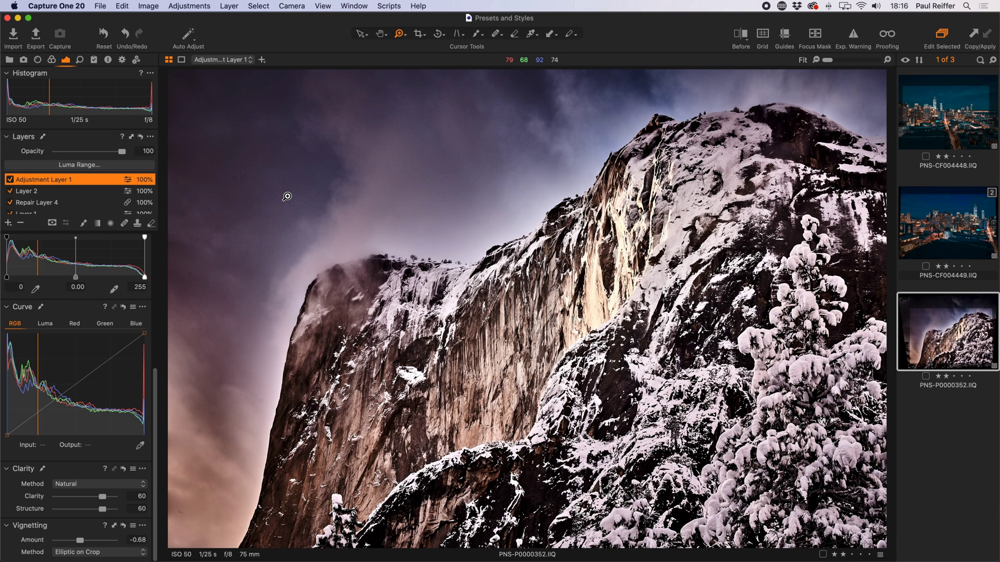
# Delete that adjustment layer and apply the Dust Spot Finder user style to a new layer from Styles and Presets
pyautogui.click(22, 225)
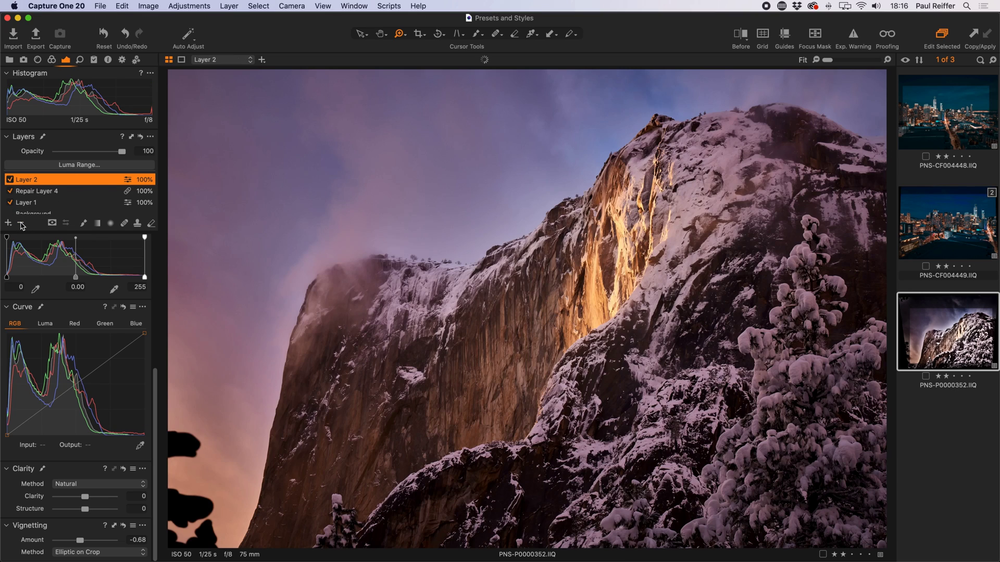
pyautogui.click(94, 60)
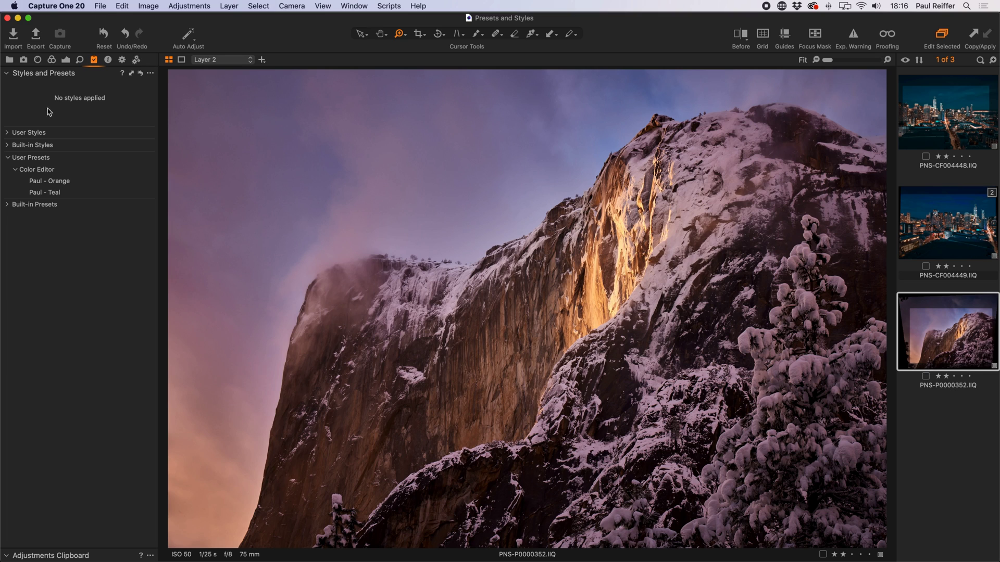
pyautogui.click(7, 135)
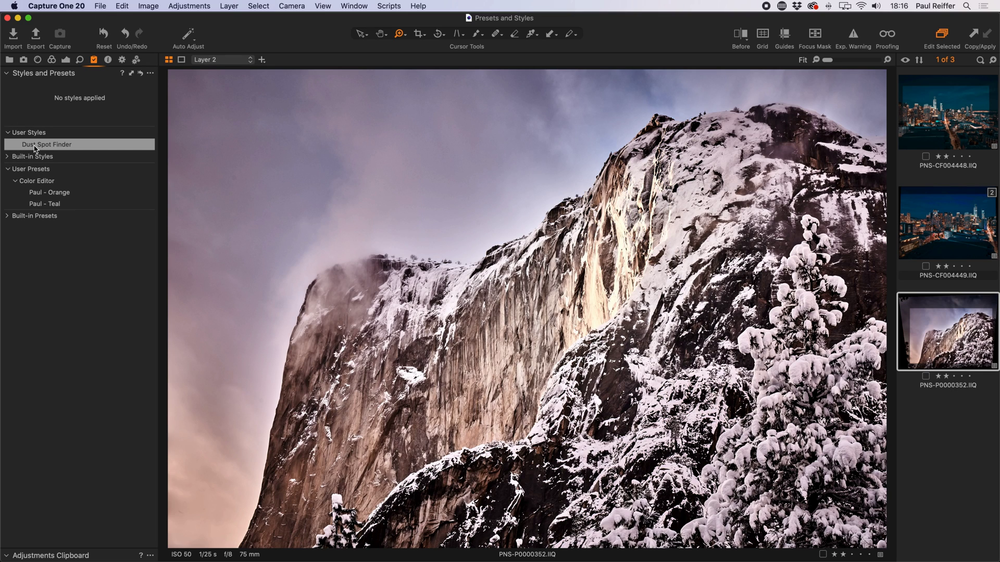
pyautogui.rightClick(39, 149)
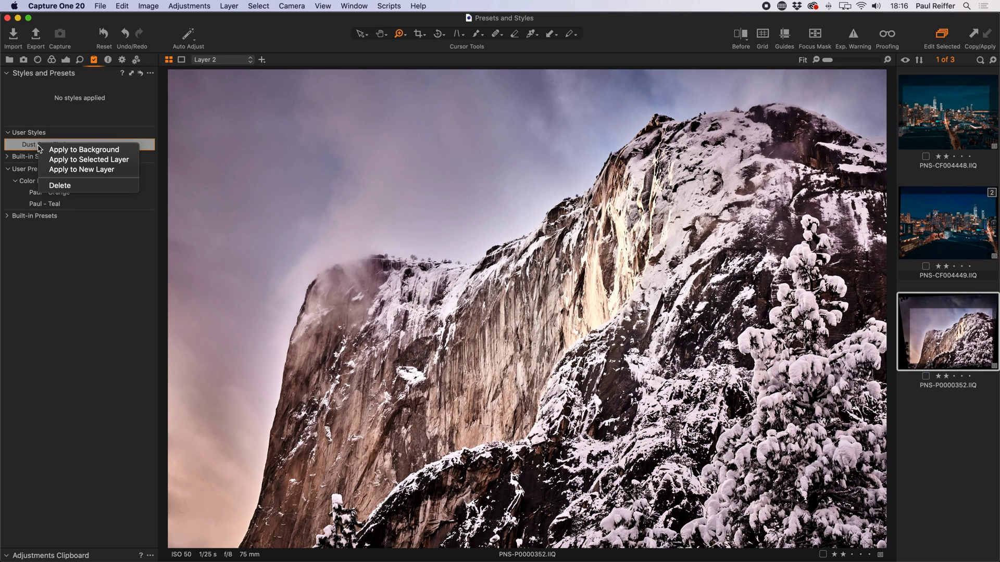
pyautogui.click(84, 169)
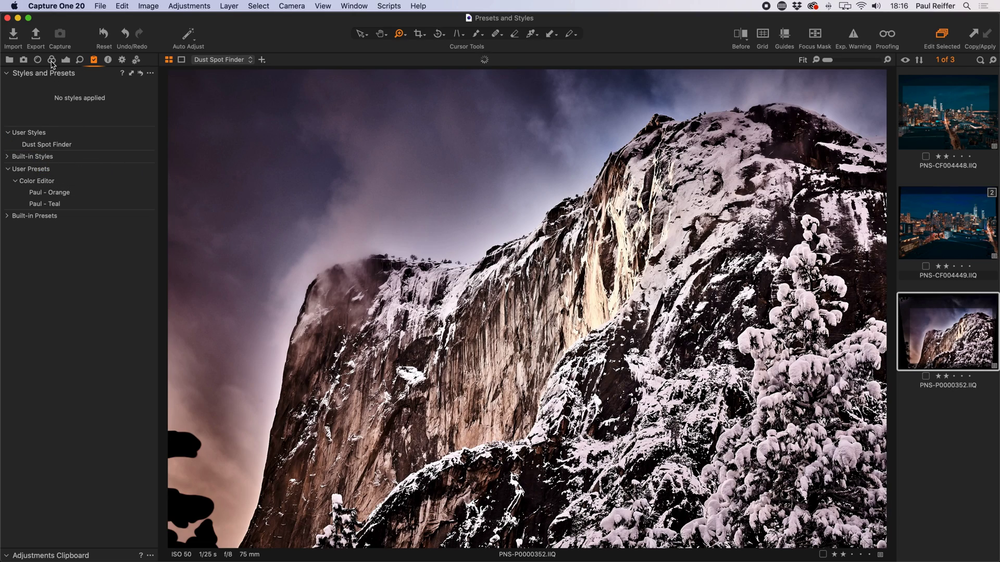
# Hide the Dust Spot Finder layer and add a filled adjustment layer named Crazy Saturation
pyautogui.click(66, 60)
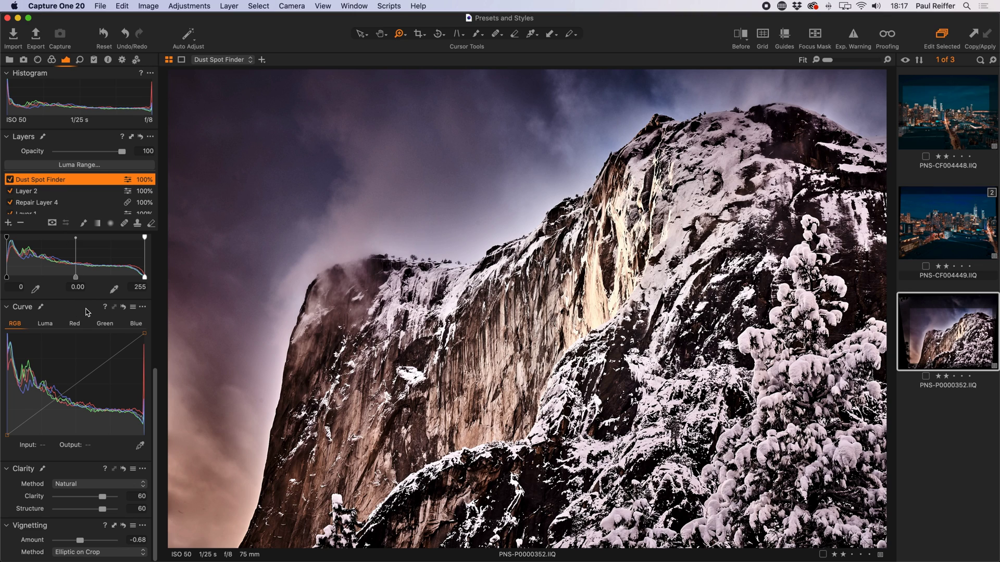
pyautogui.click(7, 224)
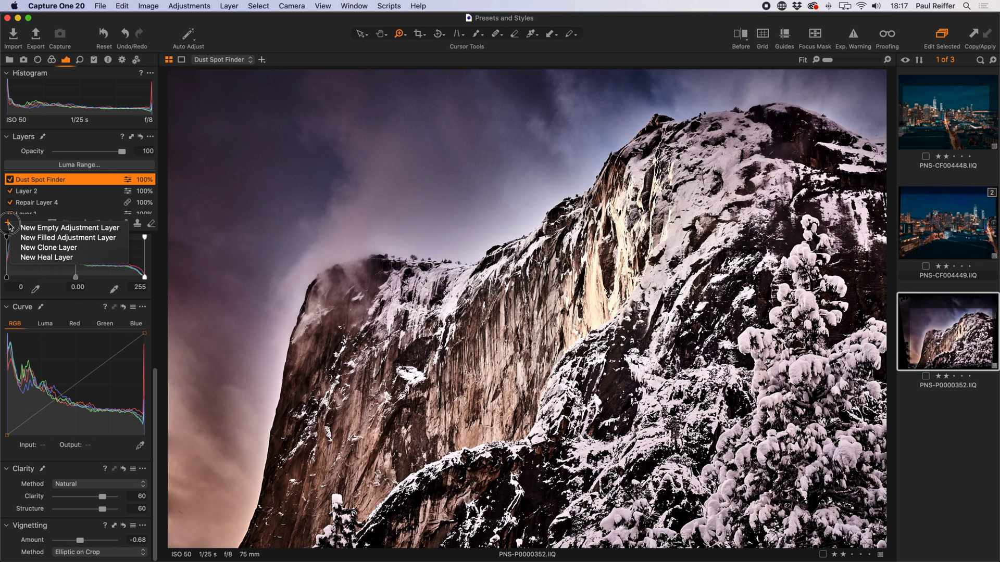
pyautogui.click(67, 238)
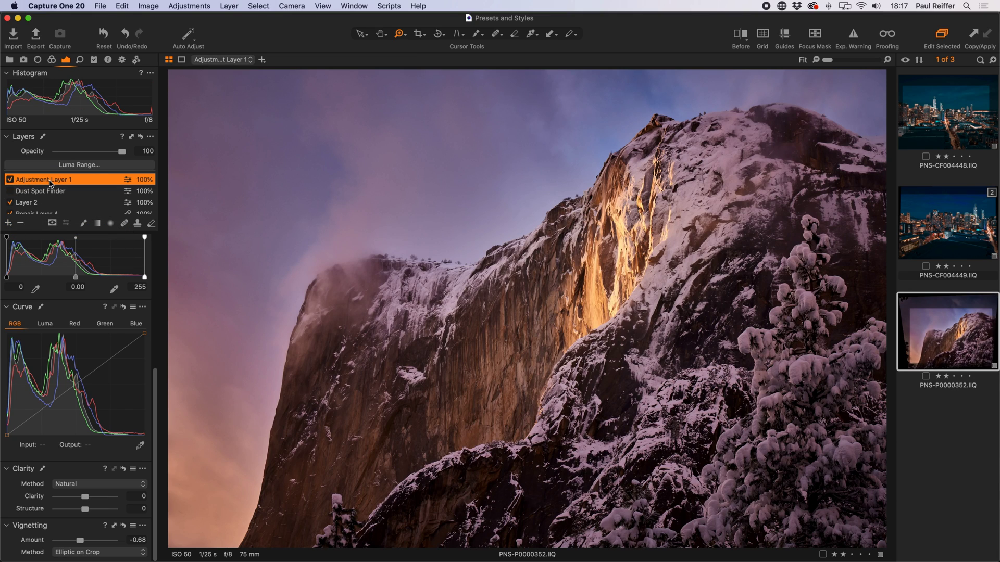
pyautogui.doubleClick(51, 180)
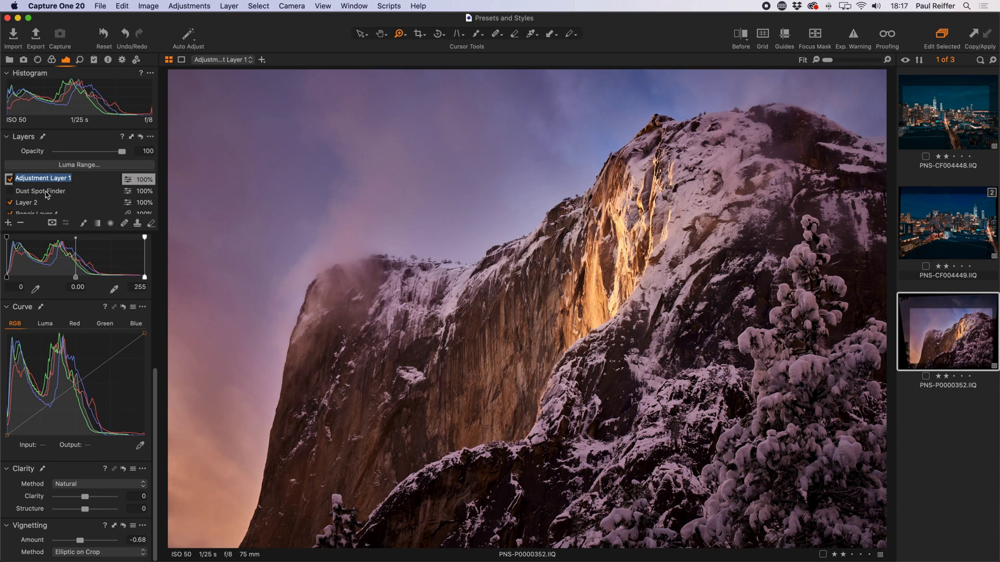
pyautogui.write('Crazy Satura')
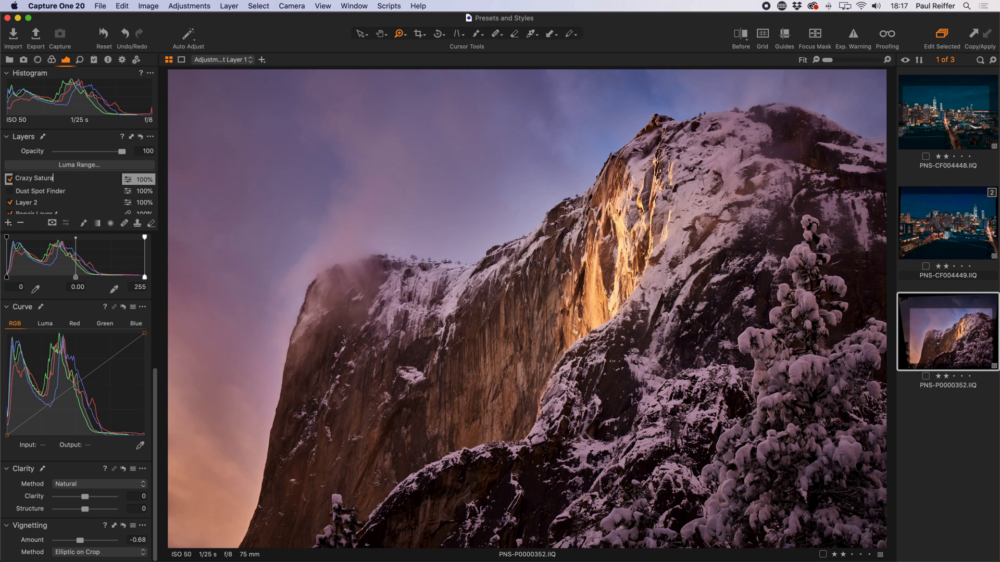
pyautogui.write('tion')
pyautogui.press('Return')
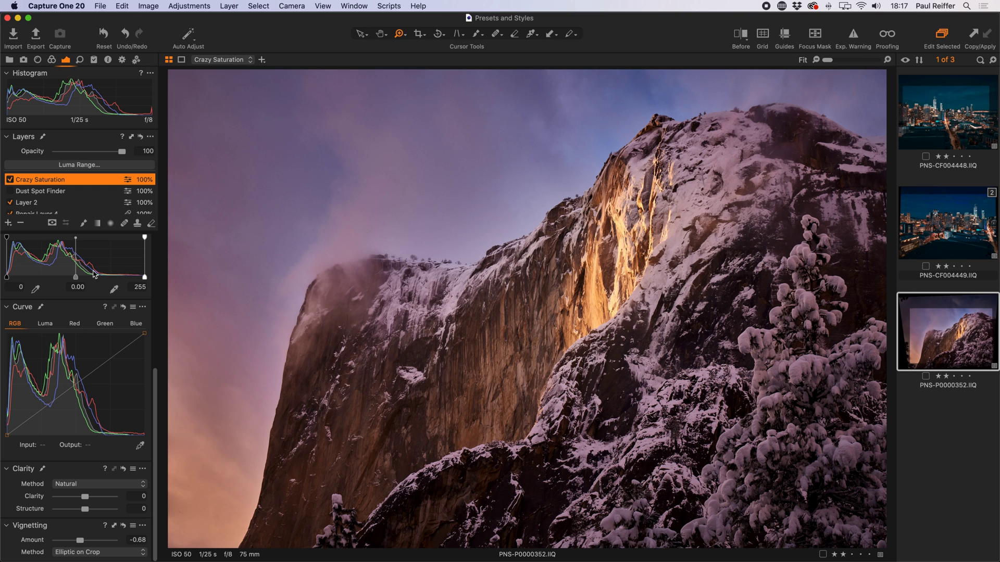
# Raise the Crazy Saturation layer's saturation and contrast, adjust its High Dynamic Range with Black at 12, and lift its RGB curve slightly
pyautogui.scroll(10, 107, 294)
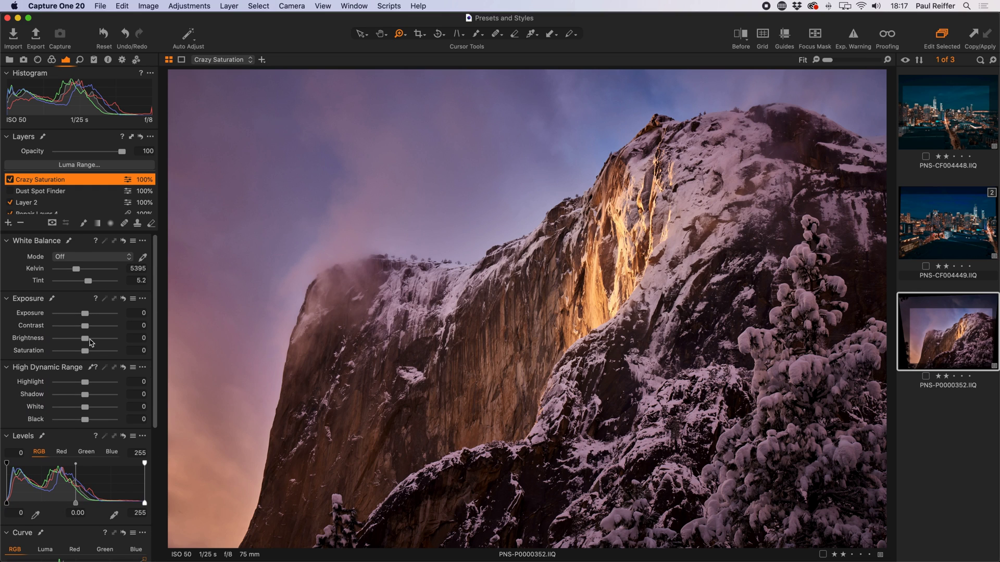
pyautogui.moveTo(85, 352); pyautogui.dragTo(92, 325)
pyautogui.moveTo(86, 382); pyautogui.dragTo(89, 419)
pyautogui.scroll(-3, 95, 414)
pyautogui.scroll(-5, 95, 414)
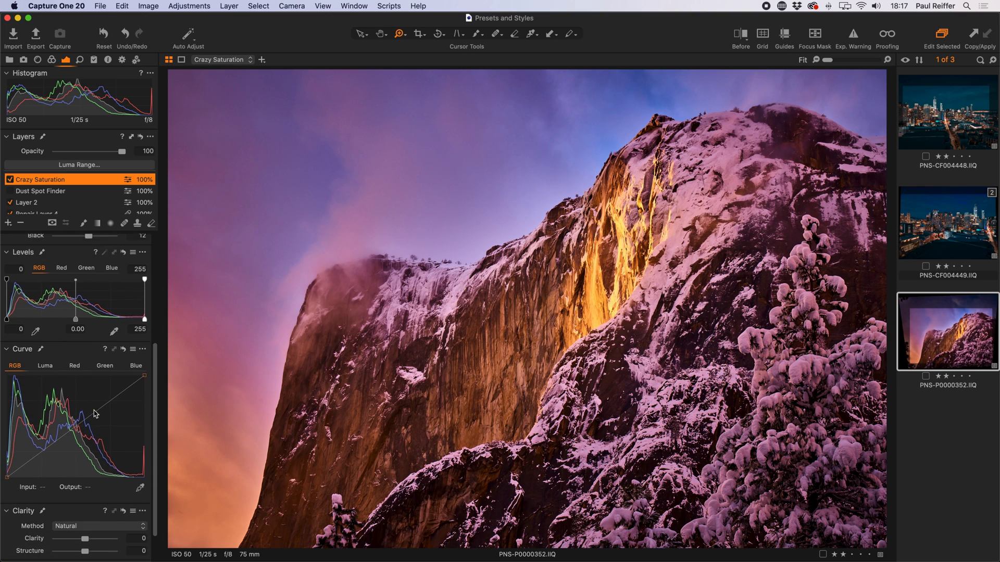
pyautogui.moveTo(74, 385); pyautogui.dragTo(93, 367)
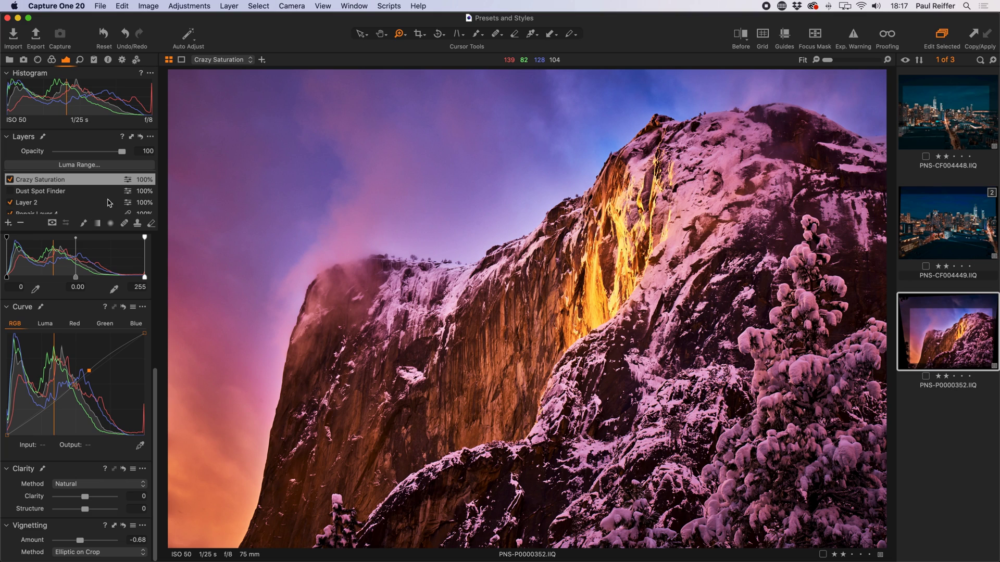
# Start saving the Crazy Saturation layer's adjustments as a style, including all Exposure settings and only Curve from Levels & Curve
pyautogui.rightClick(88, 183)
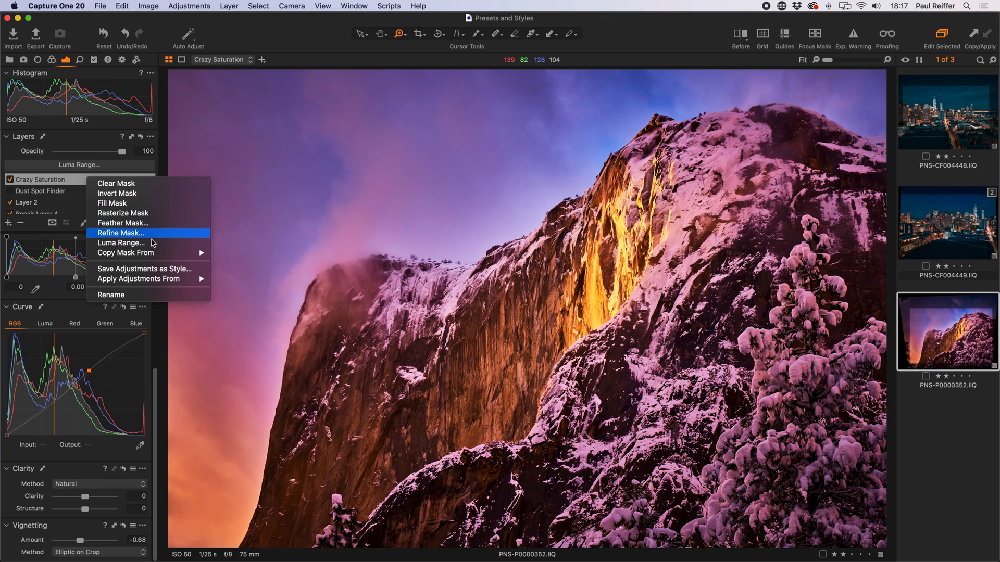
pyautogui.click(158, 272)
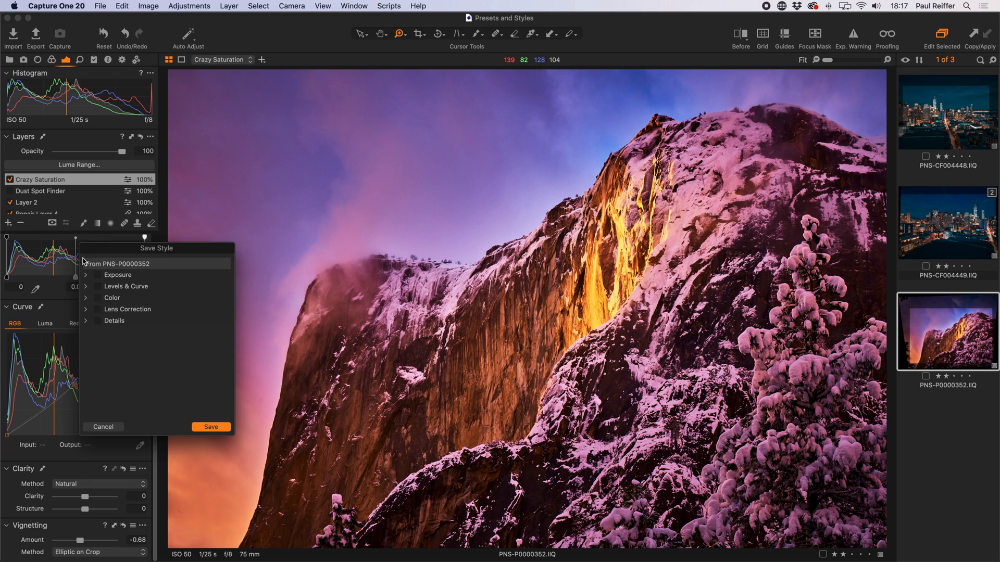
pyautogui.moveTo(135, 250); pyautogui.dragTo(247, 150)
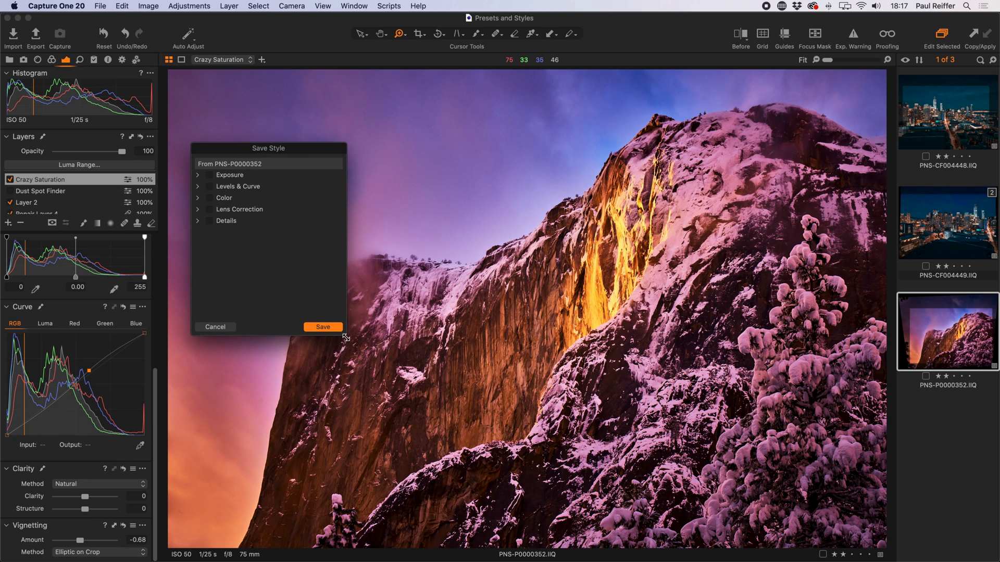
pyautogui.moveTo(346, 336); pyautogui.dragTo(352, 424)
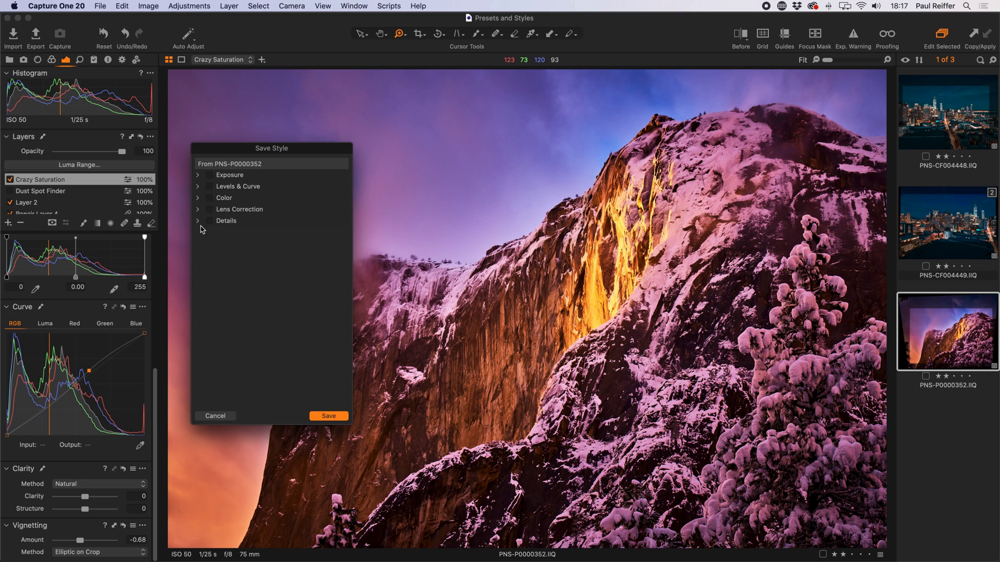
pyautogui.click(198, 175)
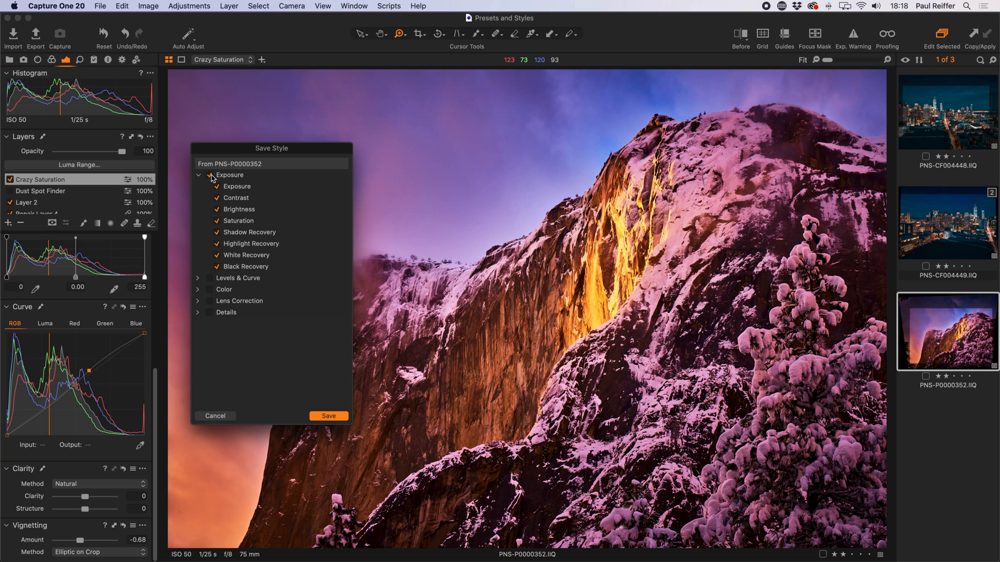
pyautogui.click(197, 278)
pyautogui.click(218, 312)
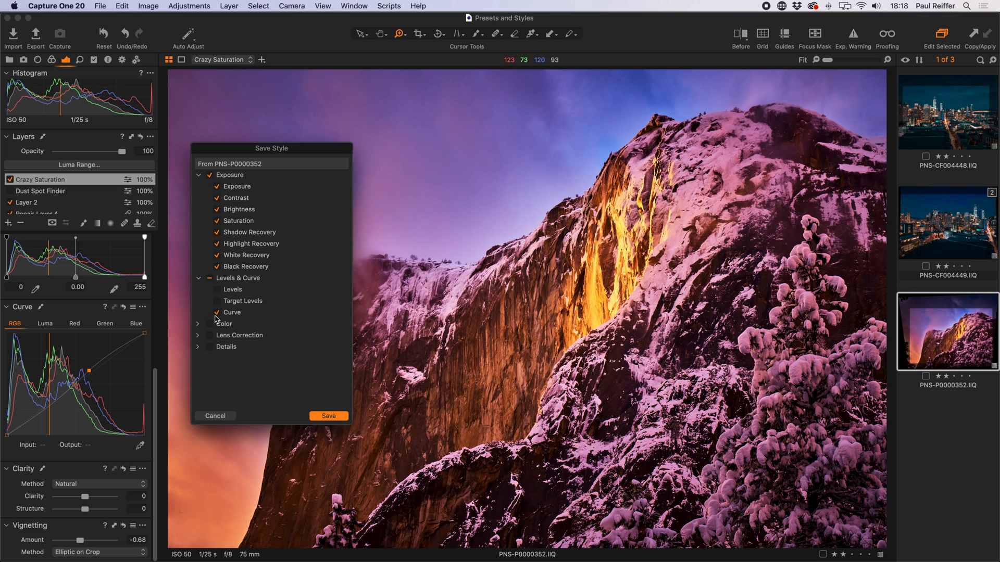
pyautogui.click(198, 323)
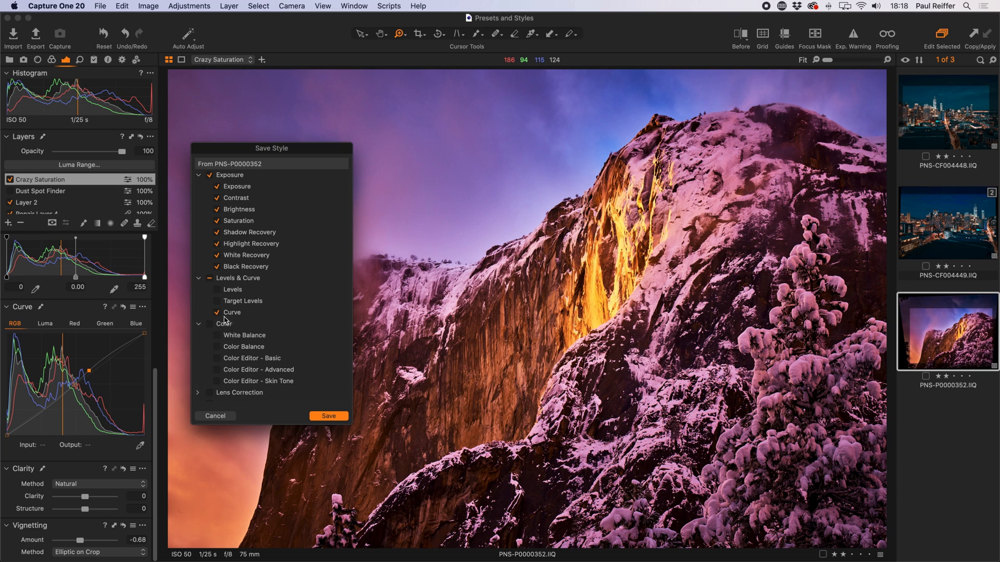
pyautogui.click(198, 323)
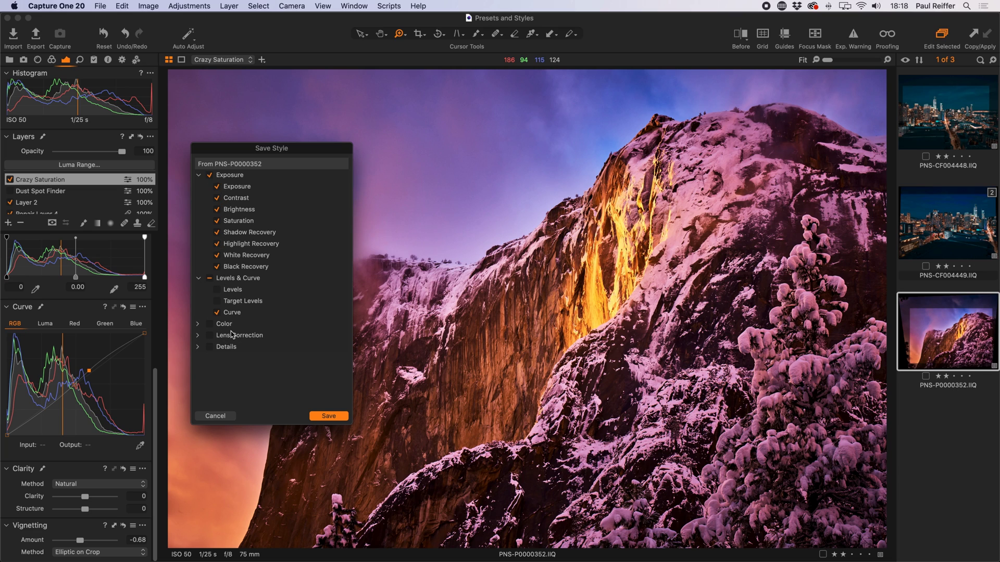
# Save the style as Crazy Saturation in the Styles folder
pyautogui.click(328, 416)
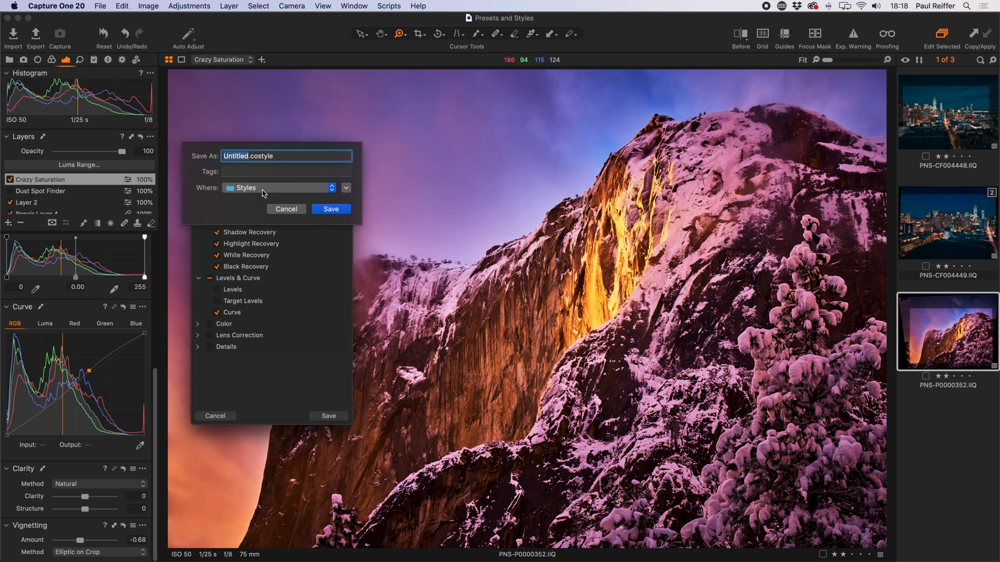
pyautogui.write('Crazy Saturation')
pyautogui.press('Return')
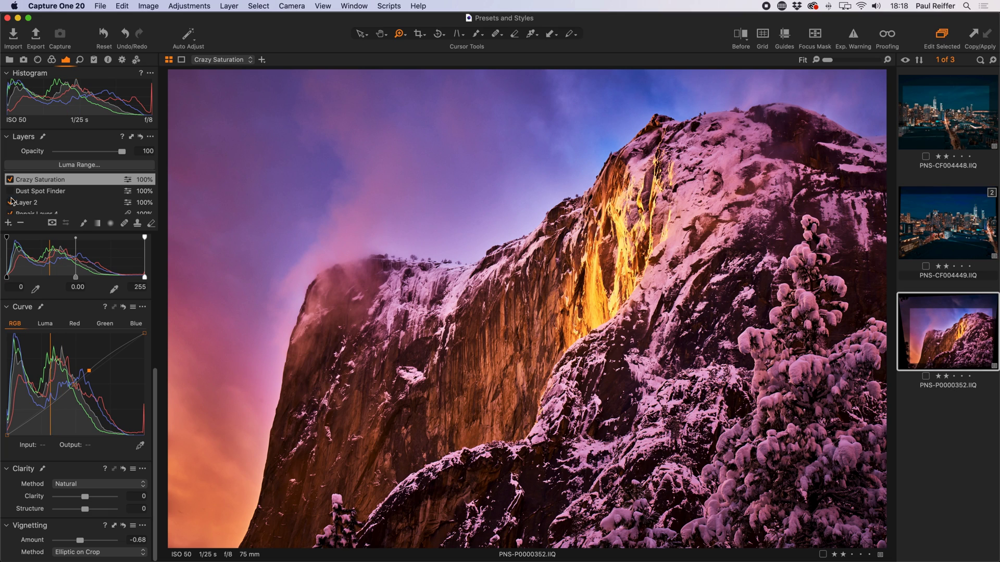
# Delete the Crazy Saturation and Dust Spot Finder layers and apply the saved Crazy Saturation user style to a new layer
pyautogui.click(23, 223)
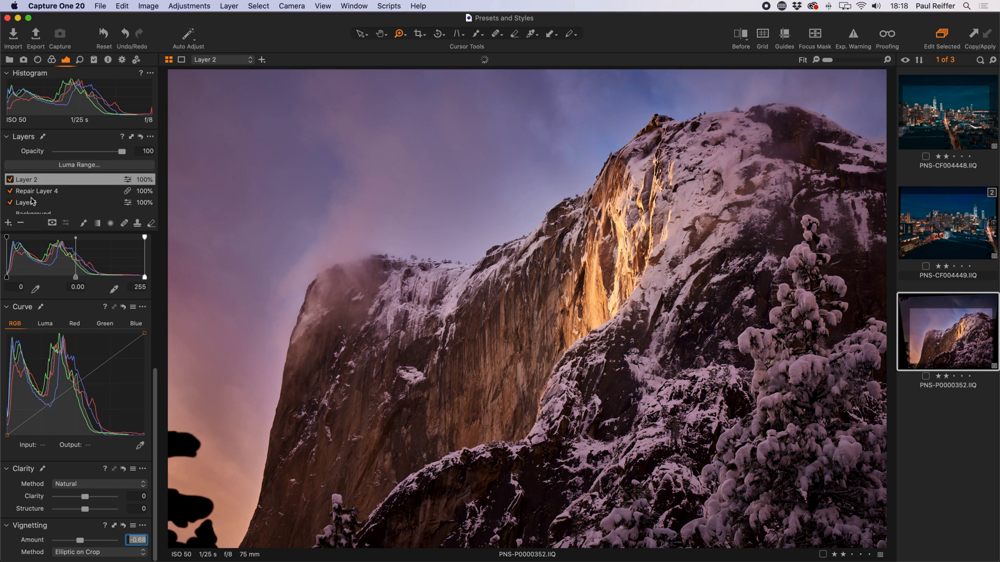
pyautogui.click(94, 61)
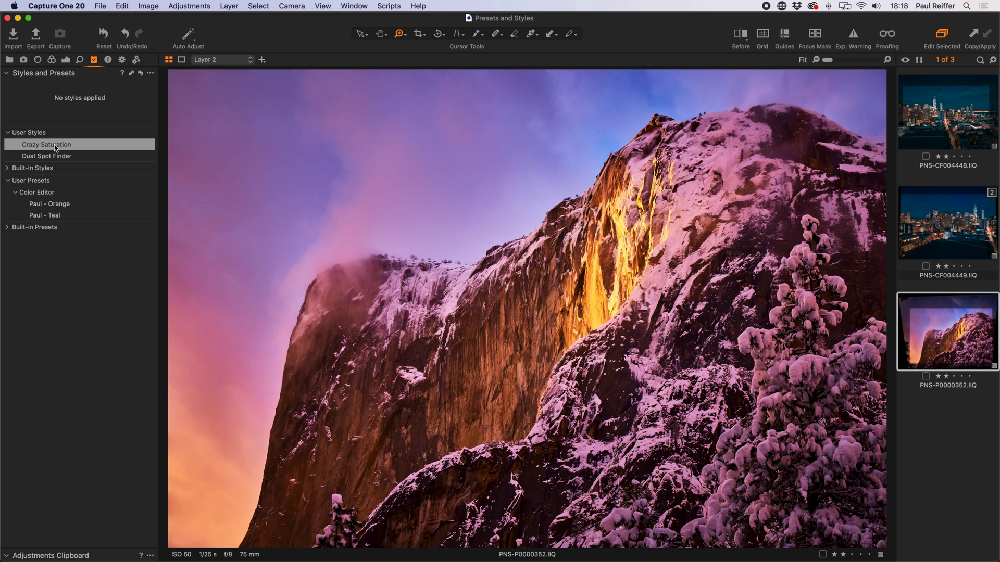
pyautogui.rightClick(55, 149)
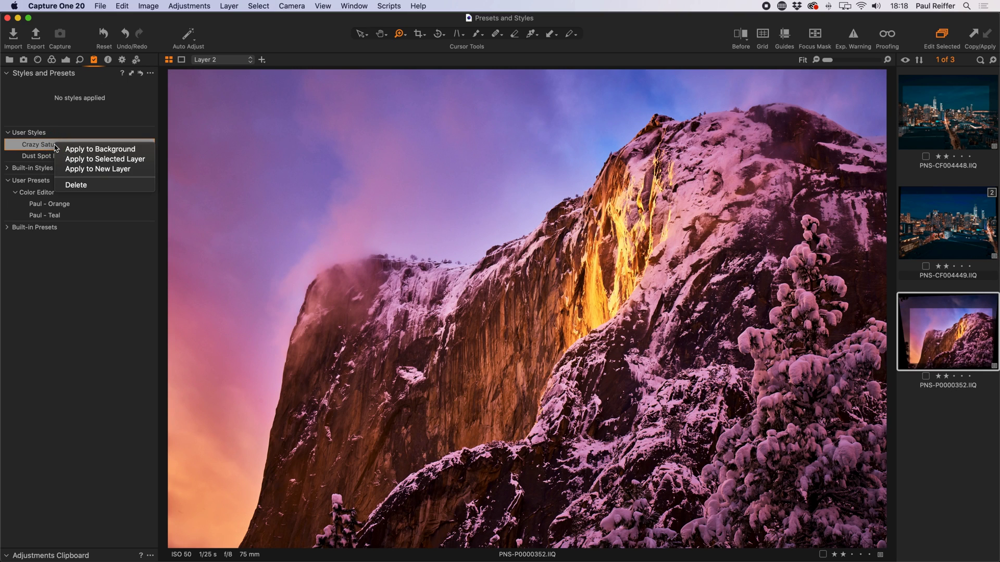
pyautogui.click(96, 169)
pyautogui.click(67, 60)
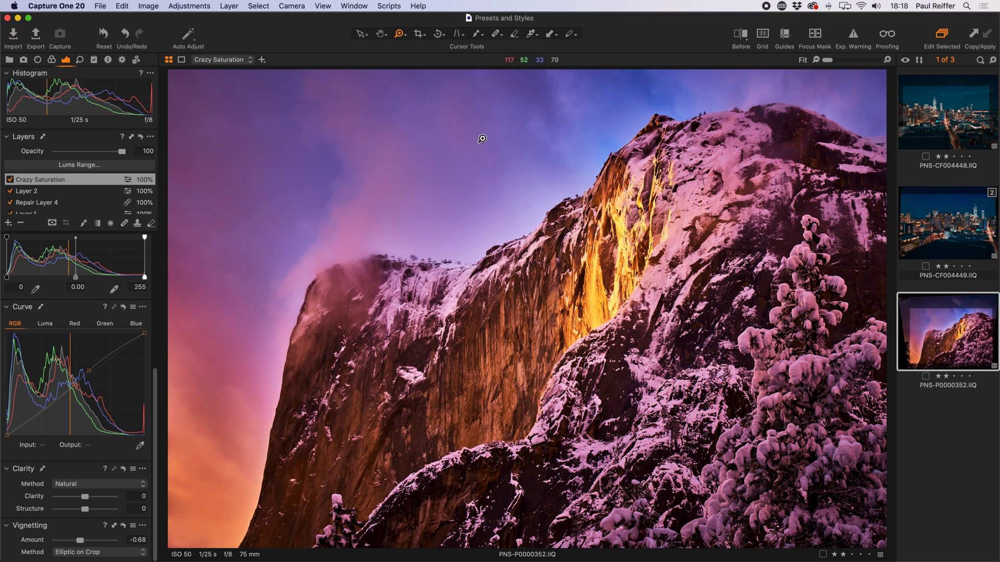
pyautogui.click(203, 6)
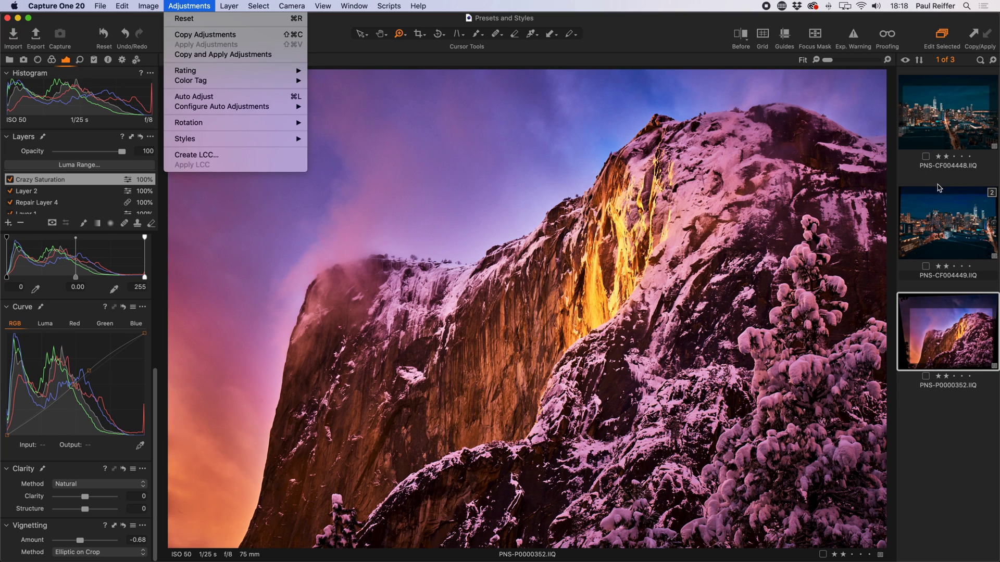
pyautogui.click(442, 21)
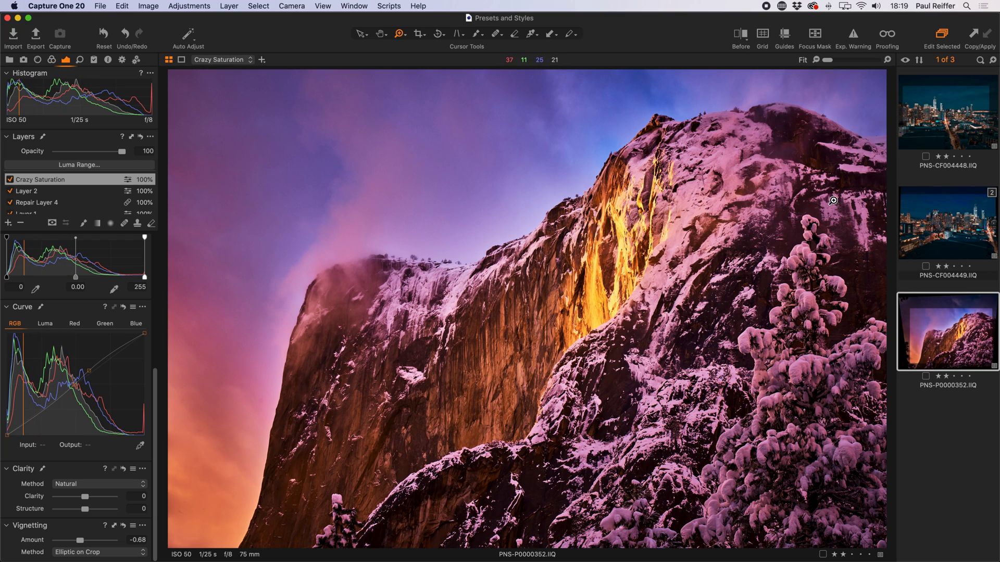
# Apply the Crazy Saturation user style to a new layer on the second variant of PNS-CF004449.IIQ
pyautogui.click(948, 237)
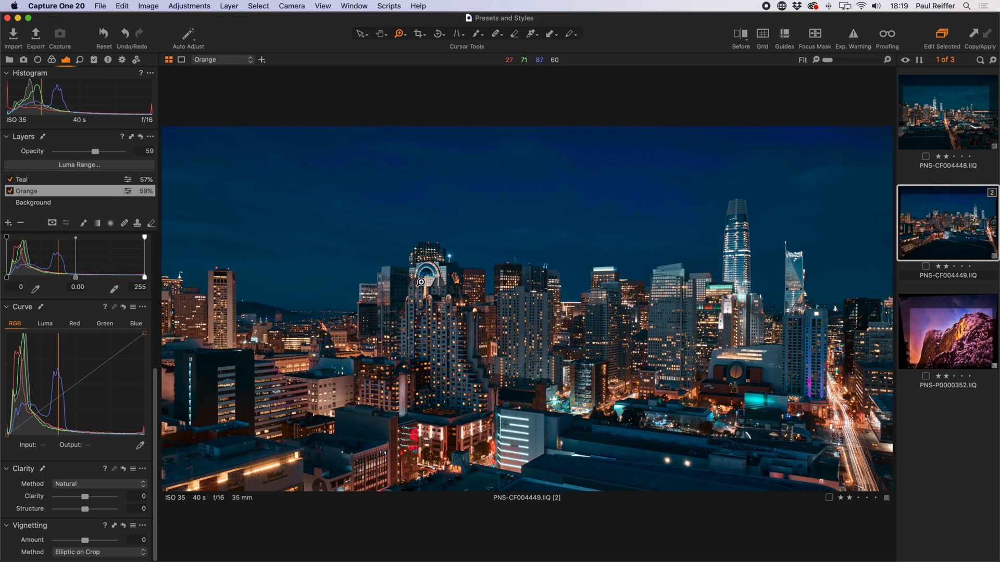
pyautogui.click(93, 60)
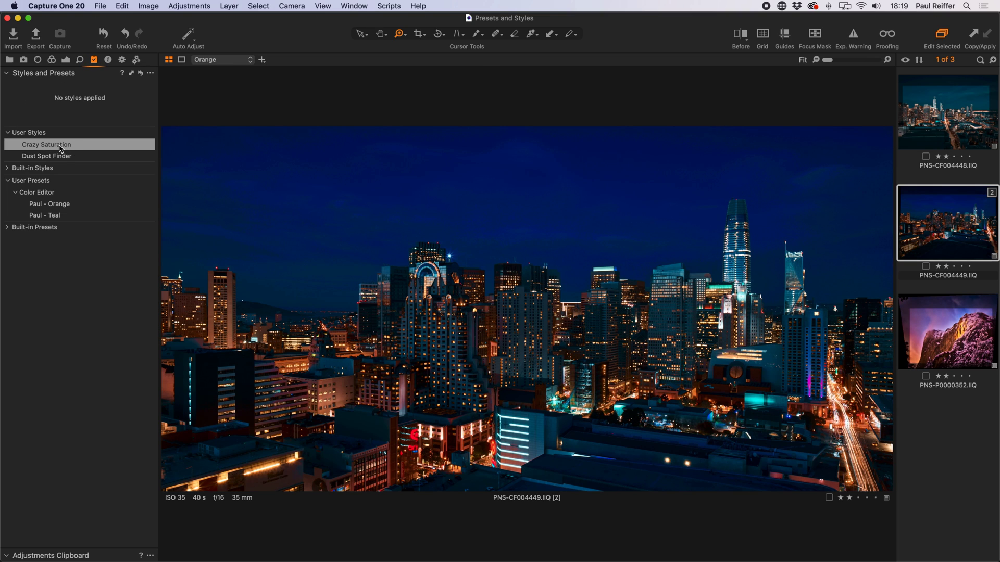
pyautogui.click(60, 149)
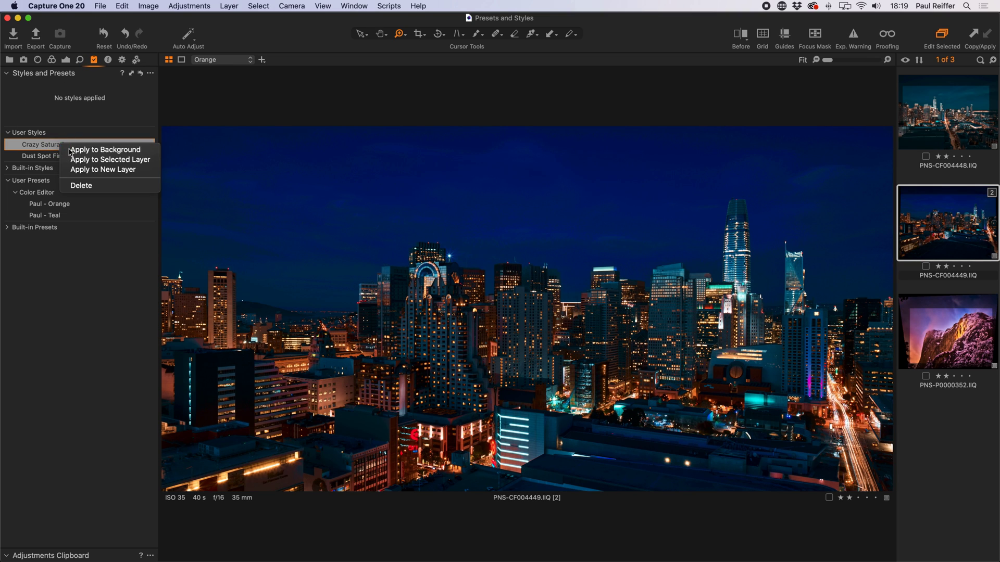
pyautogui.click(102, 171)
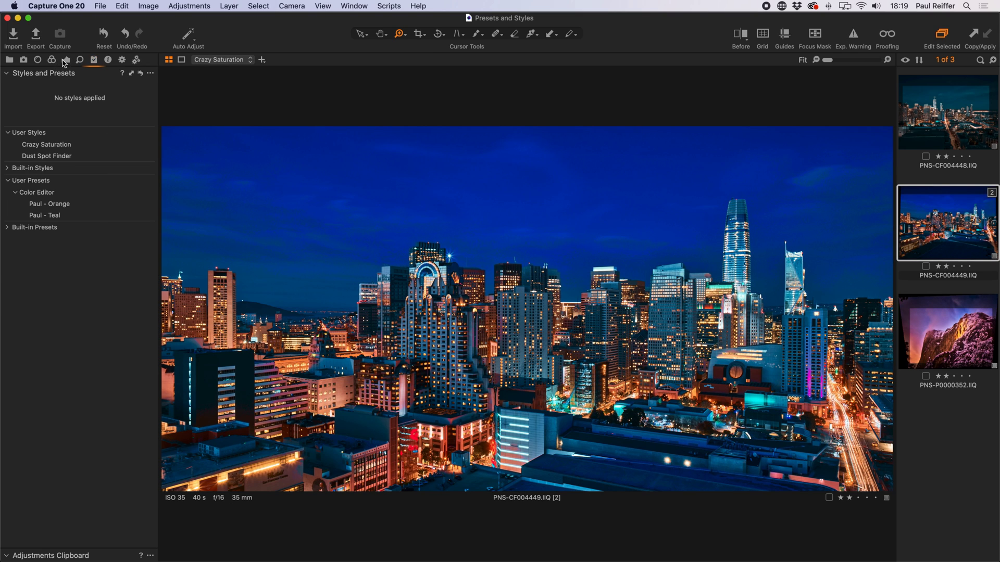
pyautogui.click(66, 59)
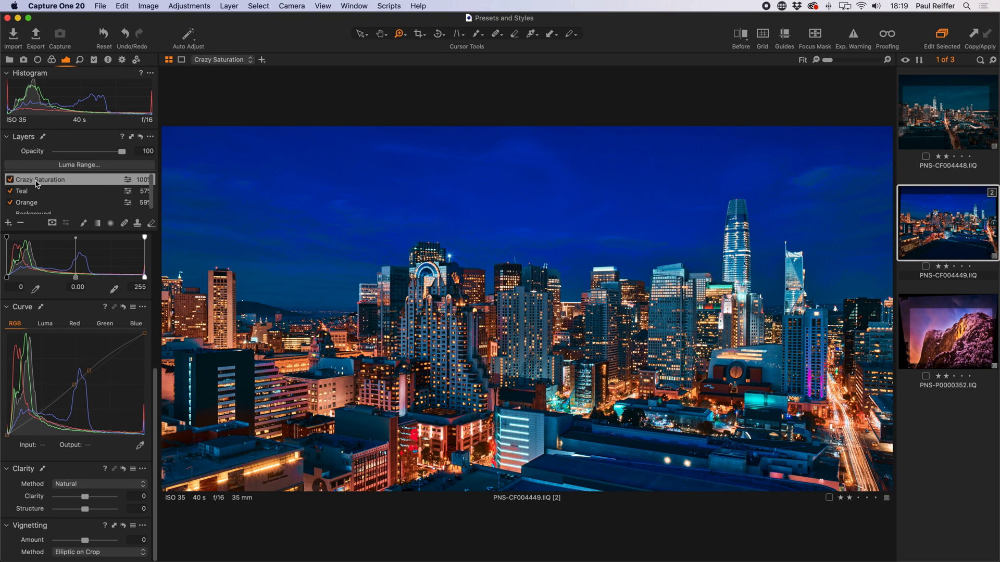
# Apply the Dust Spot Finder user style to a new layer on the skyline photo and inspect the sky for dust spots
pyautogui.click(94, 60)
pyautogui.rightClick(41, 157)
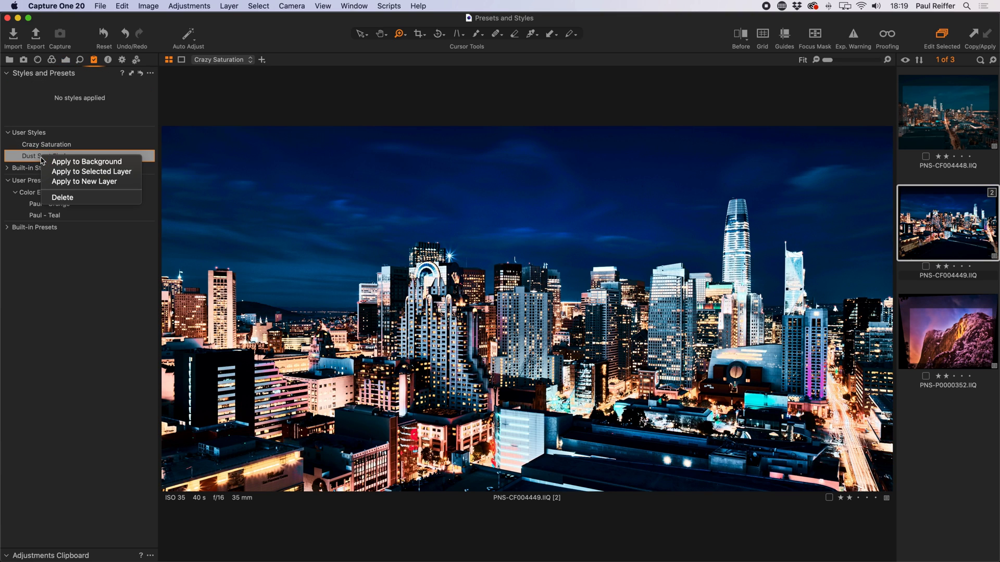
pyautogui.click(83, 181)
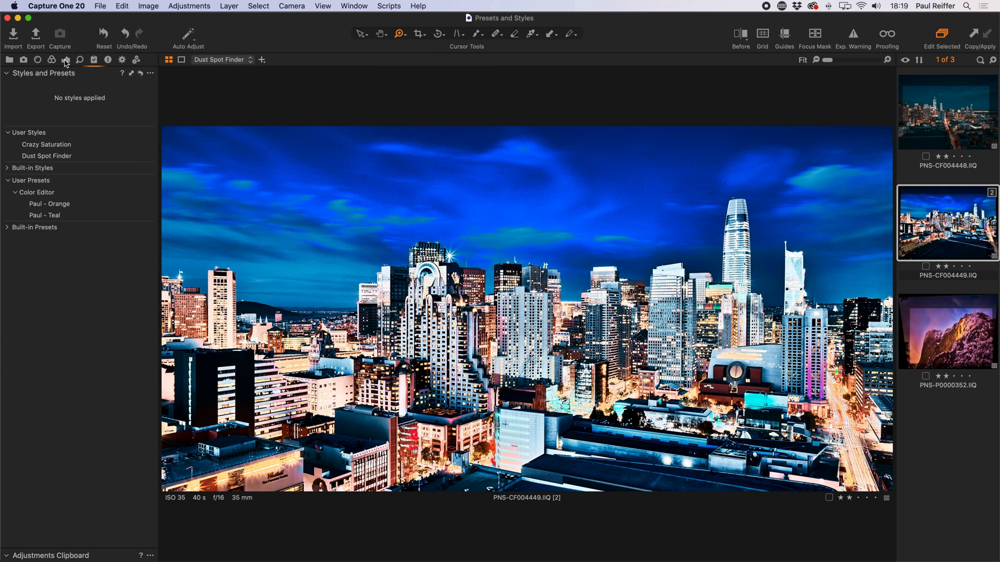
pyautogui.click(65, 59)
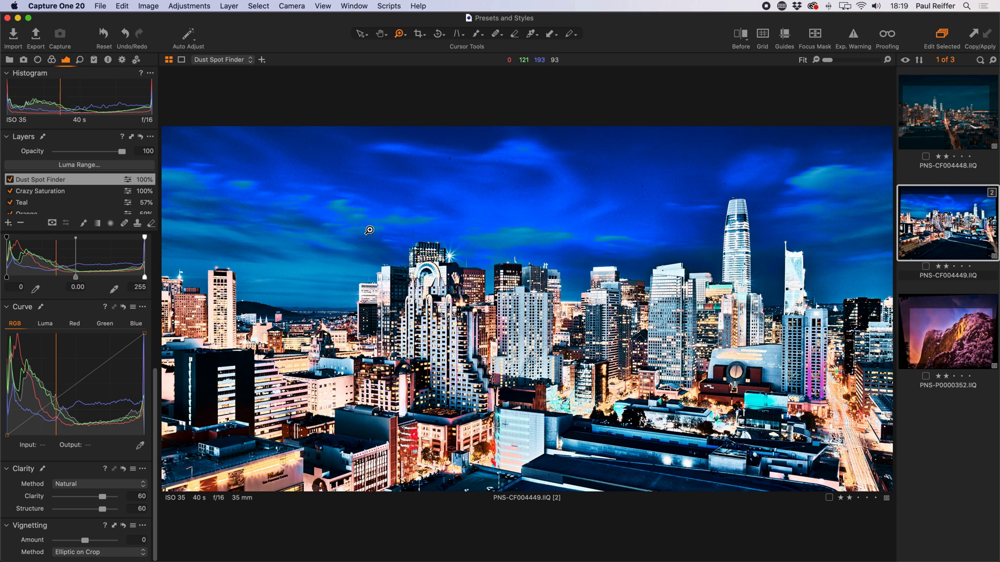
pyautogui.click(667, 116)
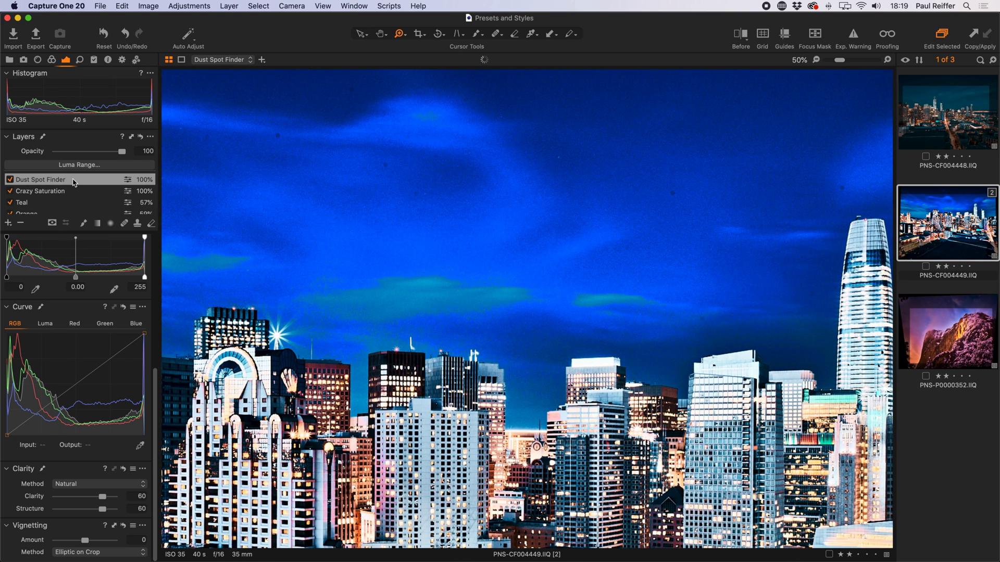
pyautogui.click(495, 190)
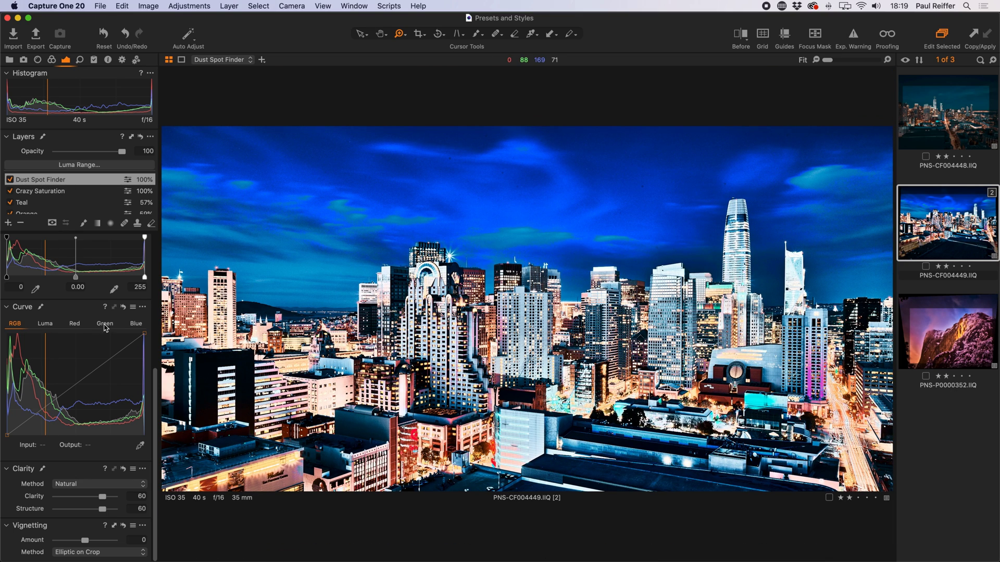
# Examine the Dust Spot Finder layer's settings, the adjustment categories that can be saved as a style, and the User Styles list
pyautogui.scroll(8, 97, 273)
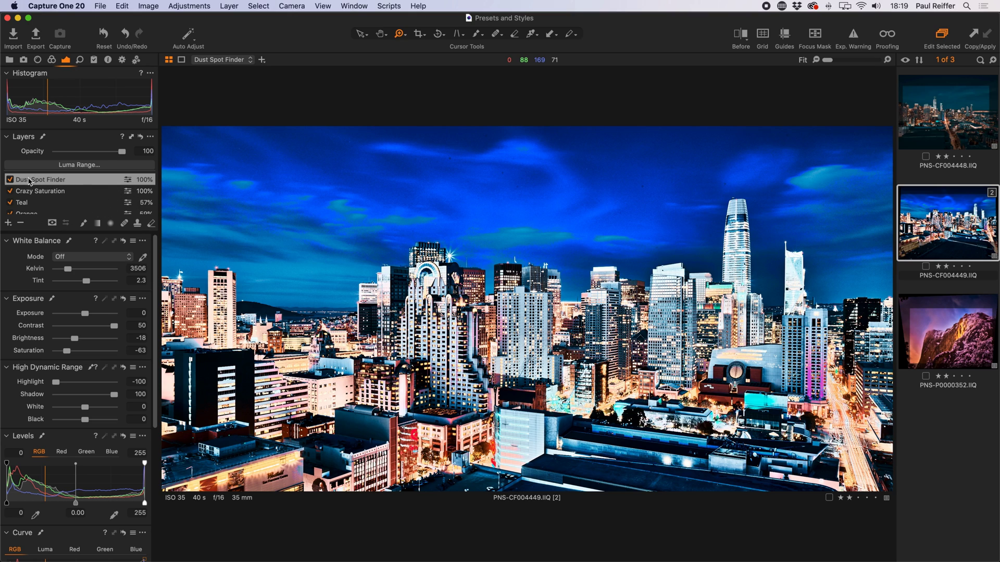
pyautogui.click(10, 179)
pyautogui.rightClick(54, 182)
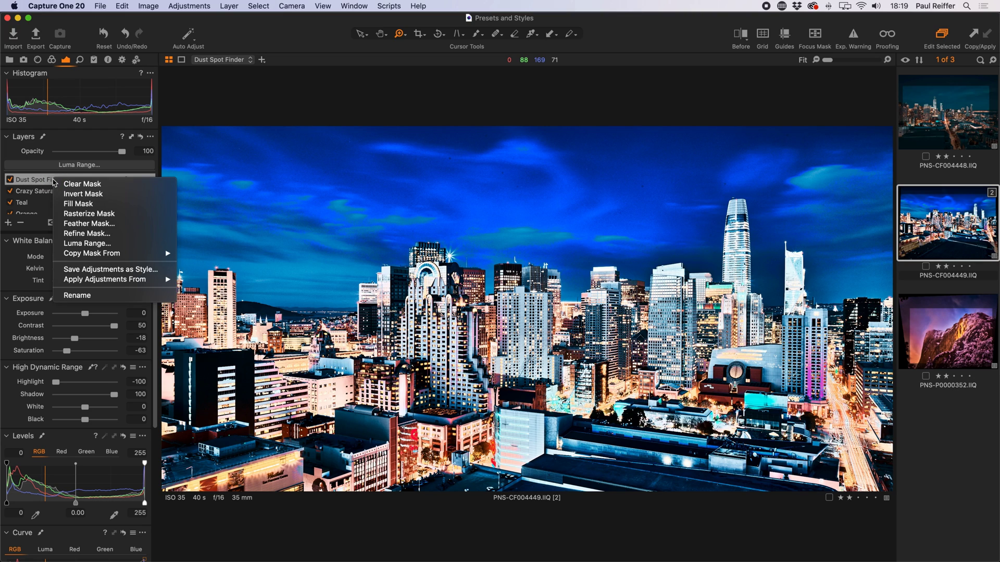
pyautogui.click(112, 271)
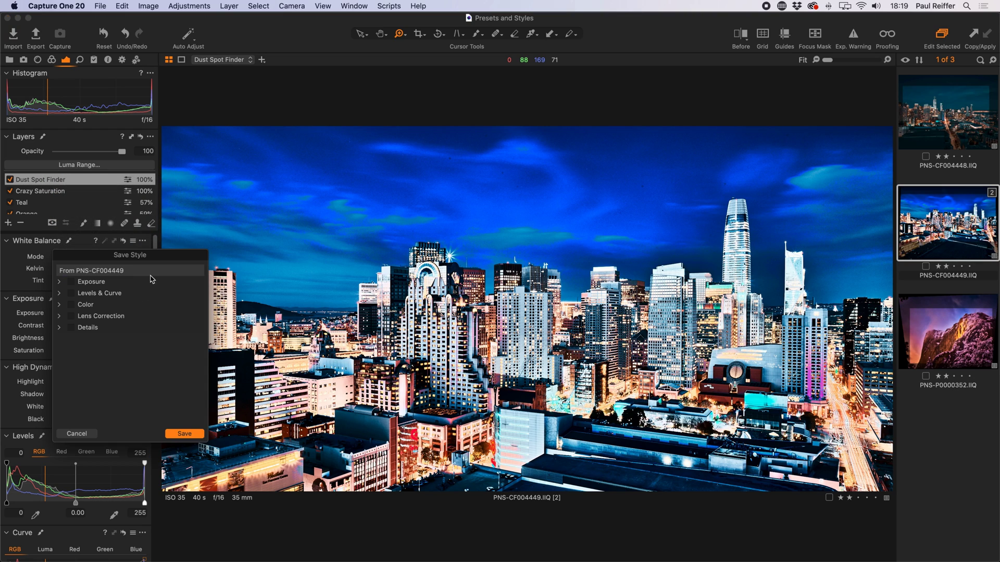
pyautogui.click(59, 293)
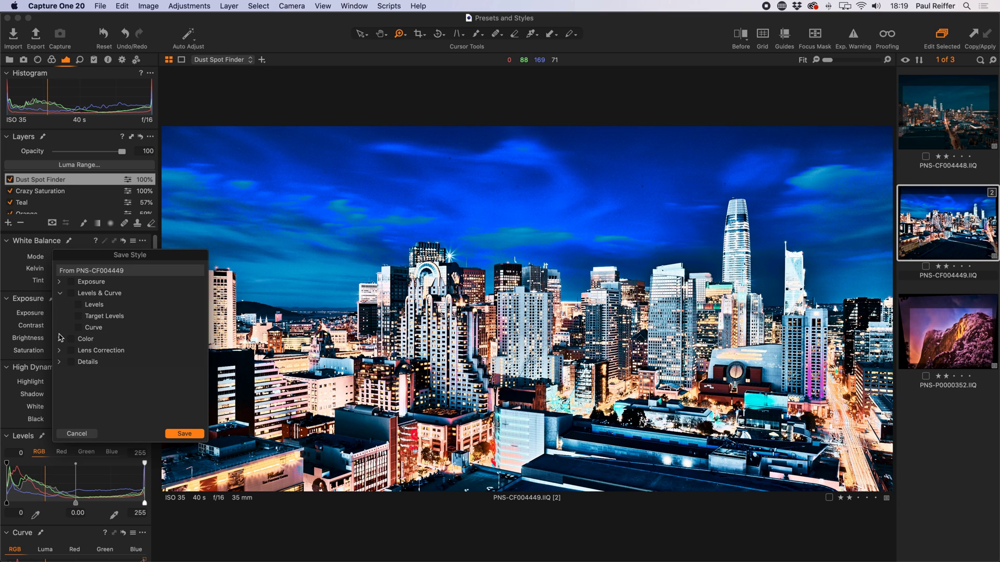
pyautogui.click(60, 339)
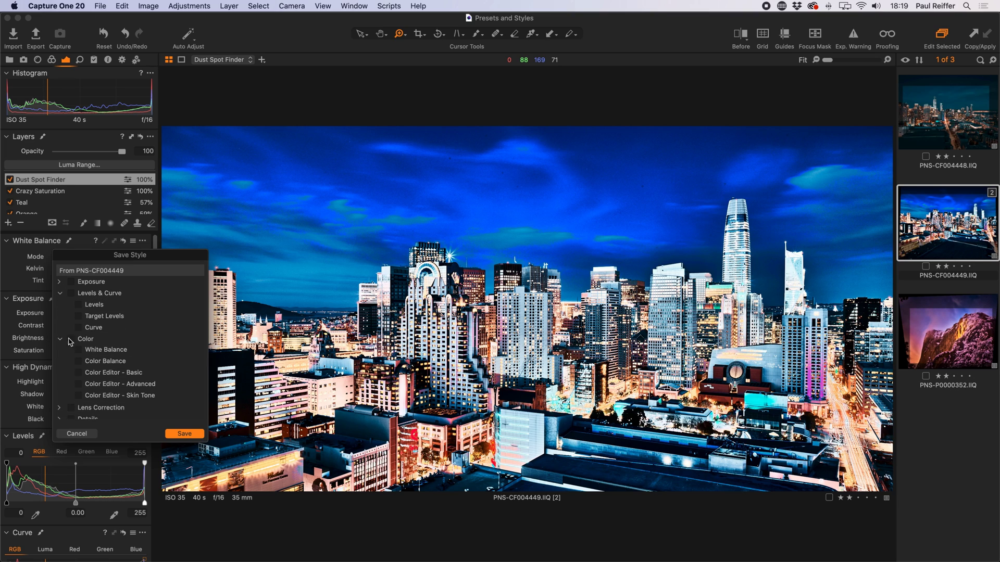
pyautogui.click(60, 281)
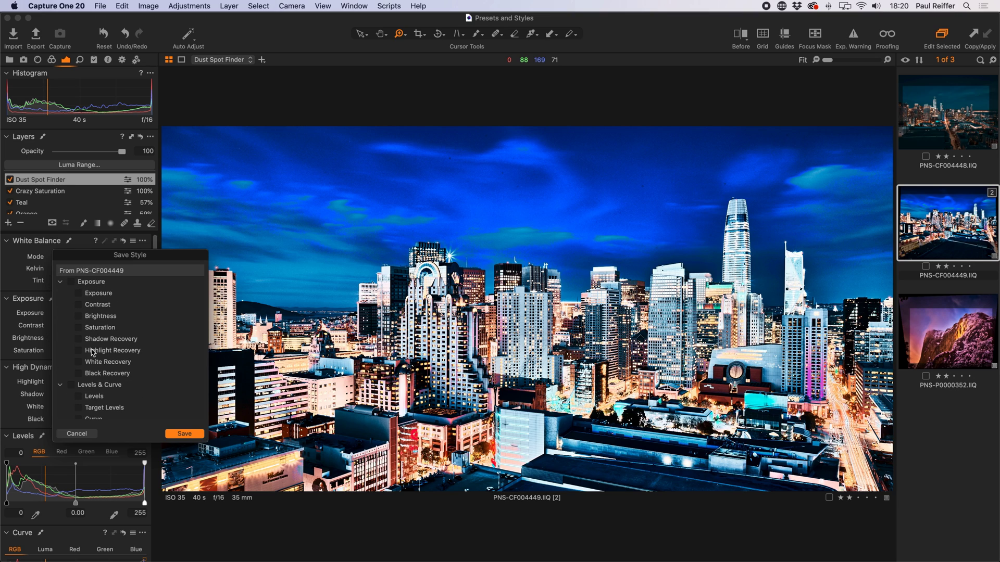
pyautogui.click(97, 433)
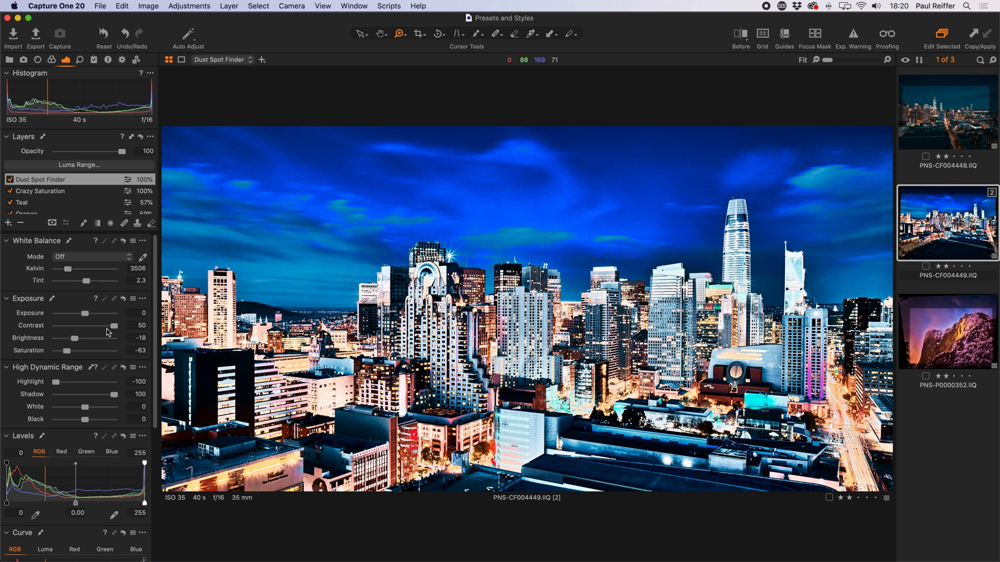
pyautogui.click(94, 59)
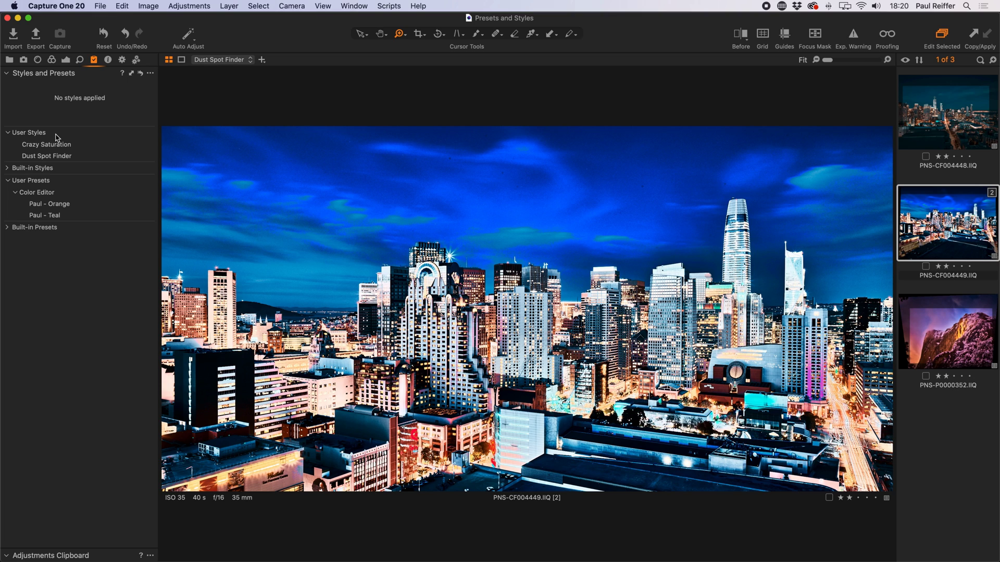
pyautogui.click(66, 60)
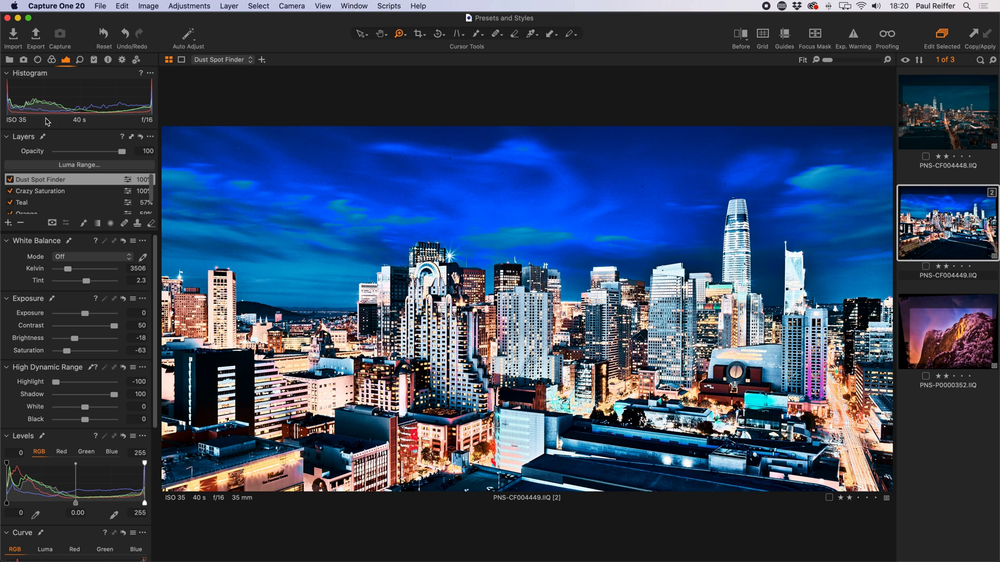
# Delete the Dust Spot Finder and Crazy Saturation layers and review the Teal layer's exposure and color adjustments
pyautogui.click(21, 223)
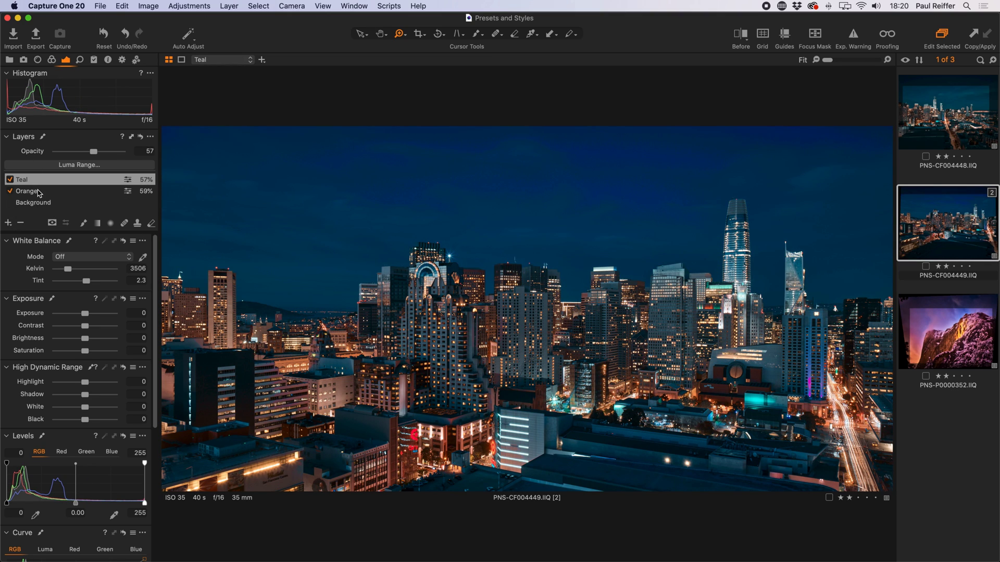
pyautogui.scroll(-5, 104, 358)
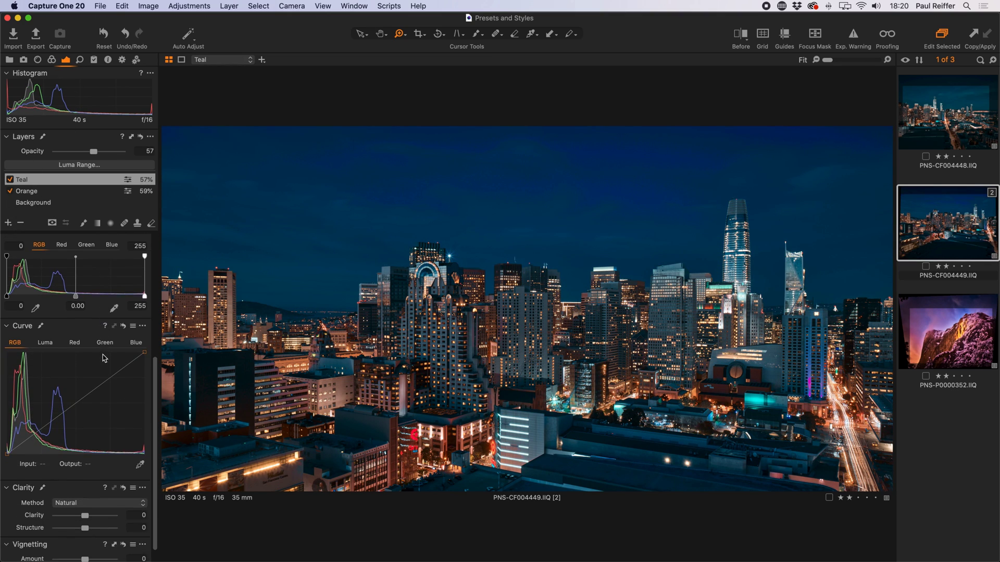
pyautogui.click(51, 60)
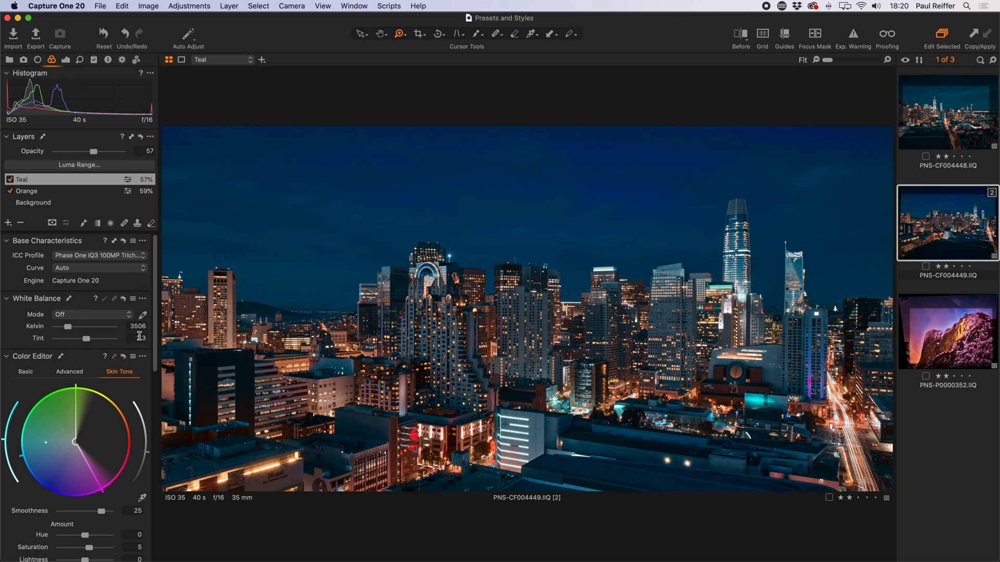
pyautogui.scroll(-5, 139, 336)
pyautogui.scroll(5, 112, 353)
# Set the Teal layer's white balance to 5500 Kelvin with a tint of 0
pyautogui.moveTo(68, 327)
pyautogui.mouseDown()
pyautogui.moveTo(77, 329)
pyautogui.moveTo(65, 327)
pyautogui.mouseUp()
pyautogui.click(137, 326)
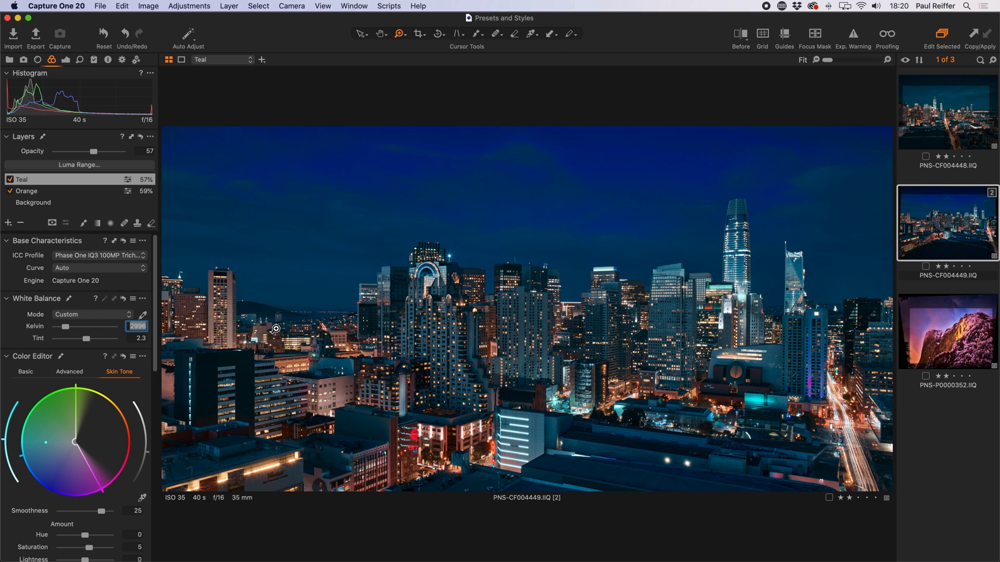
pyautogui.write('5500')
pyautogui.press('Tab')
pyautogui.write('0')
pyautogui.press('Tab')
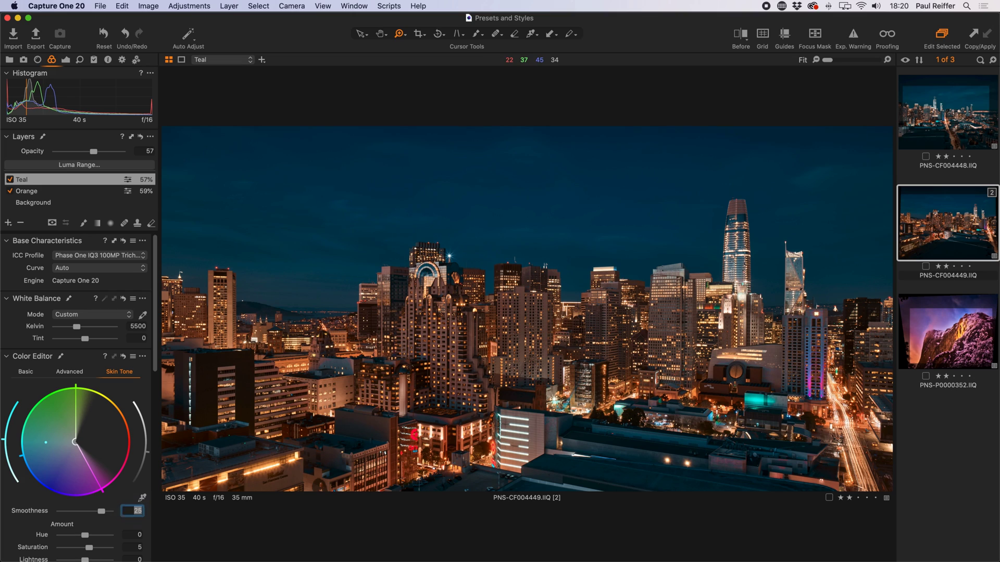
# Save the white balance adjustment as a user preset named Daylight
pyautogui.click(133, 299)
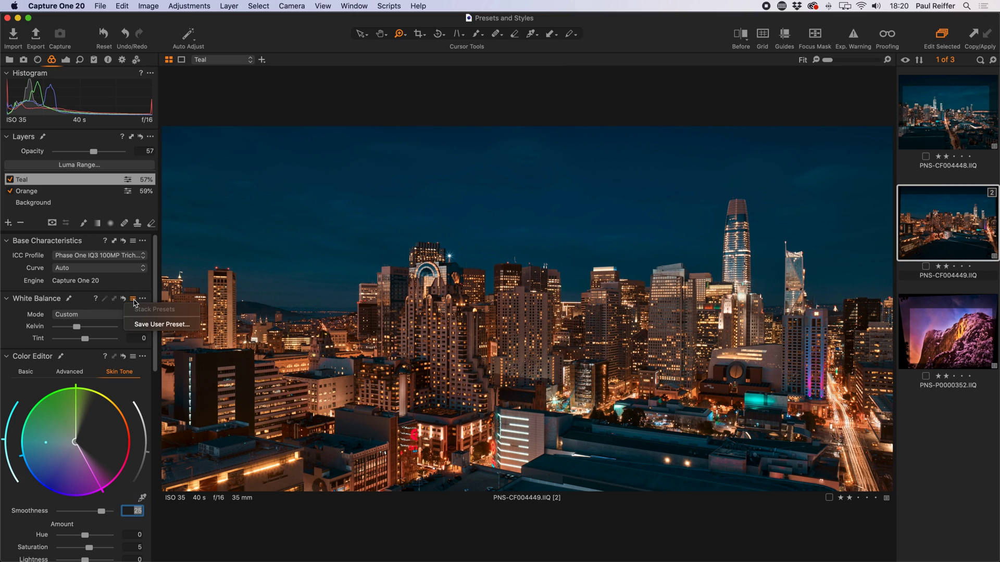
pyautogui.click(169, 325)
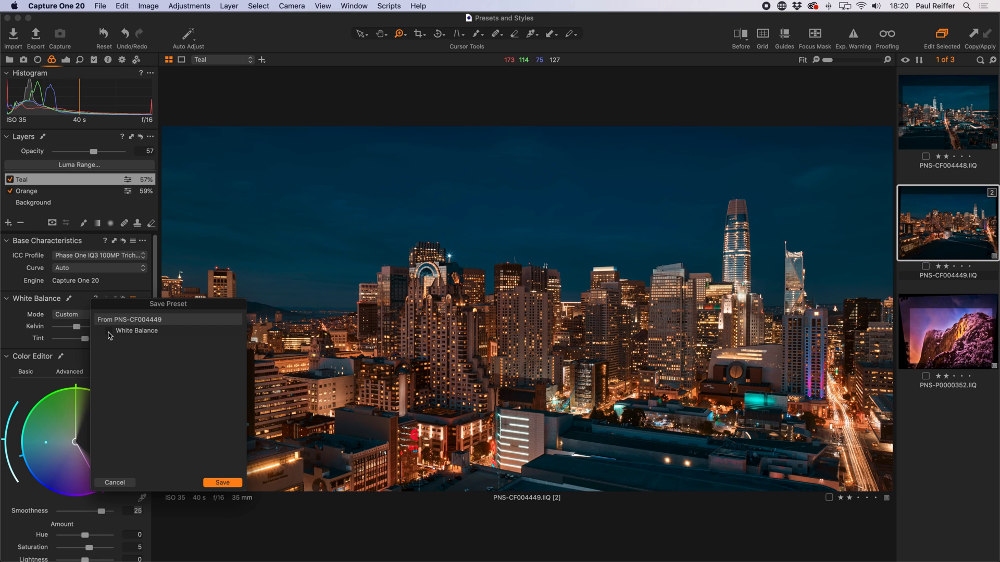
pyautogui.click(222, 483)
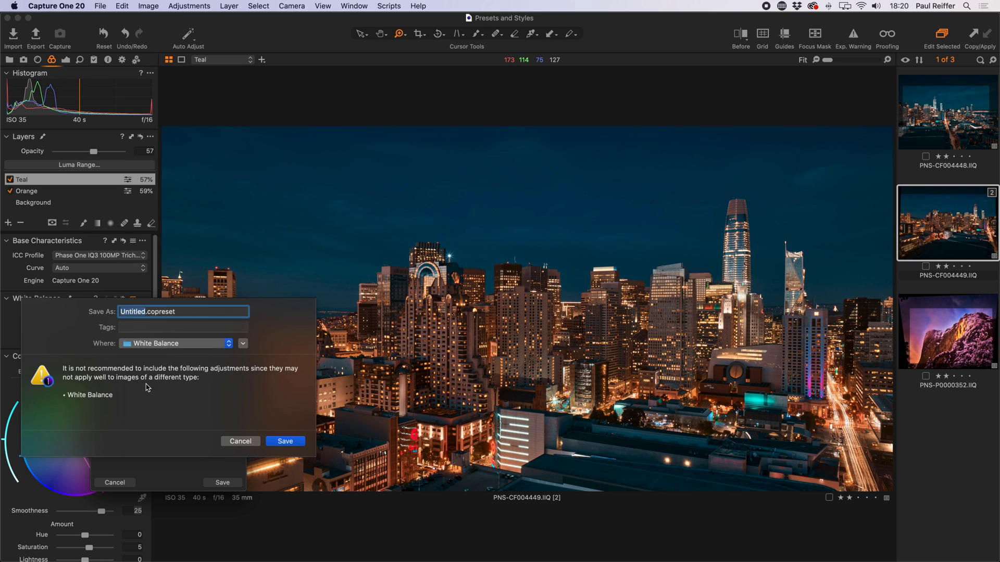
pyautogui.write('Daylight')
pyautogui.press('Return')
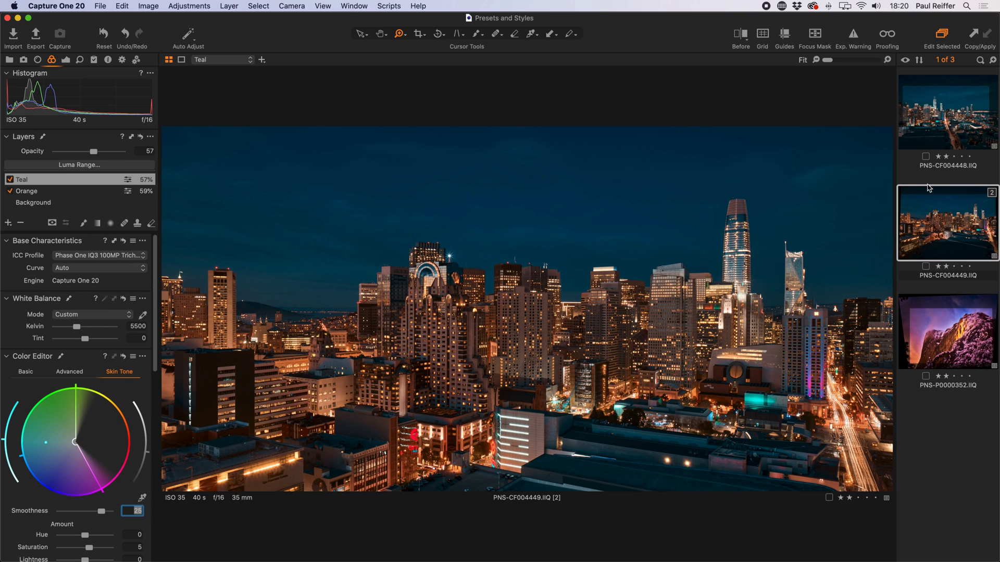
# On PNS-P0000352.IIQ, disable the Crazy Saturation layer and add a new adjustment layer
pyautogui.click(956, 135)
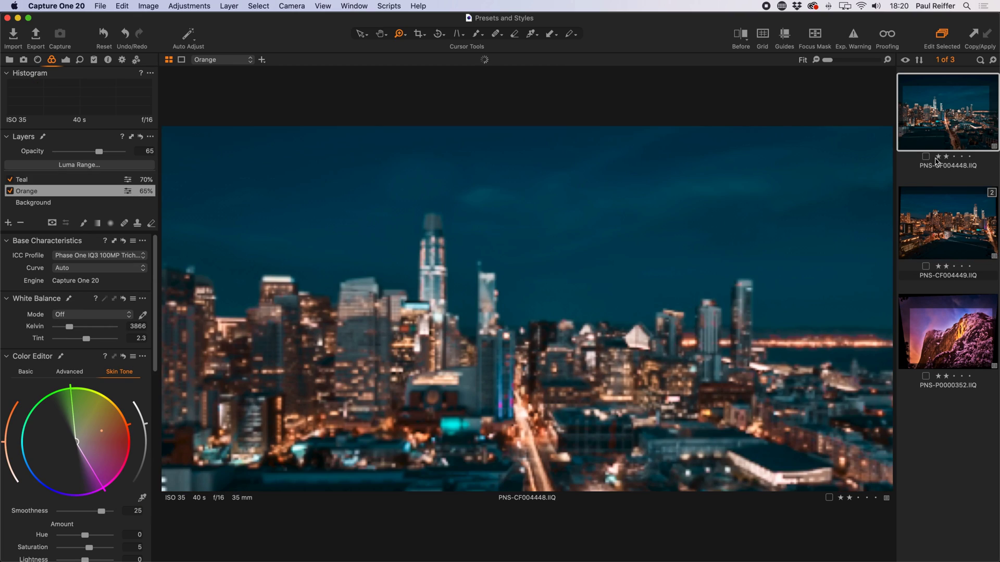
pyautogui.click(964, 363)
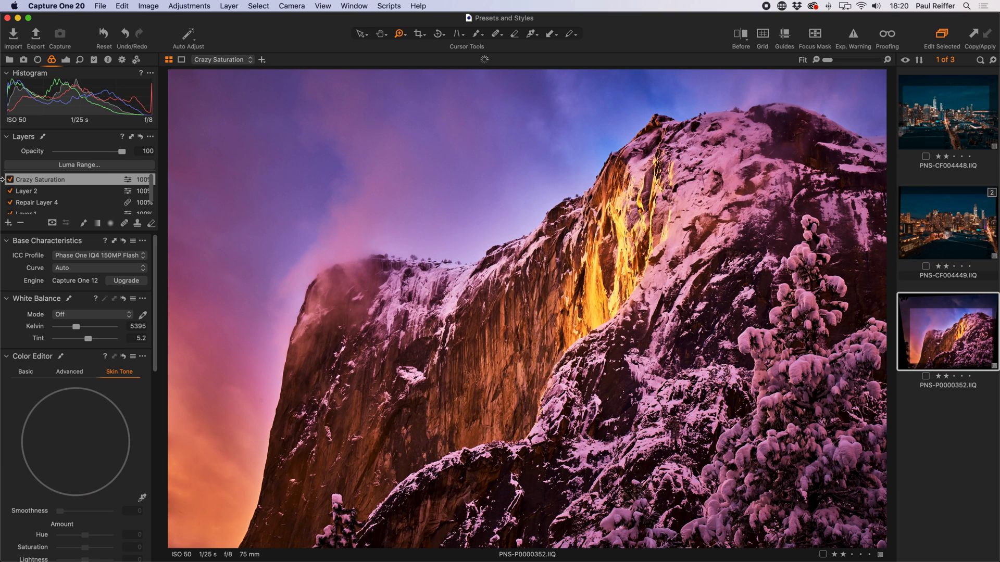
pyautogui.click(9, 180)
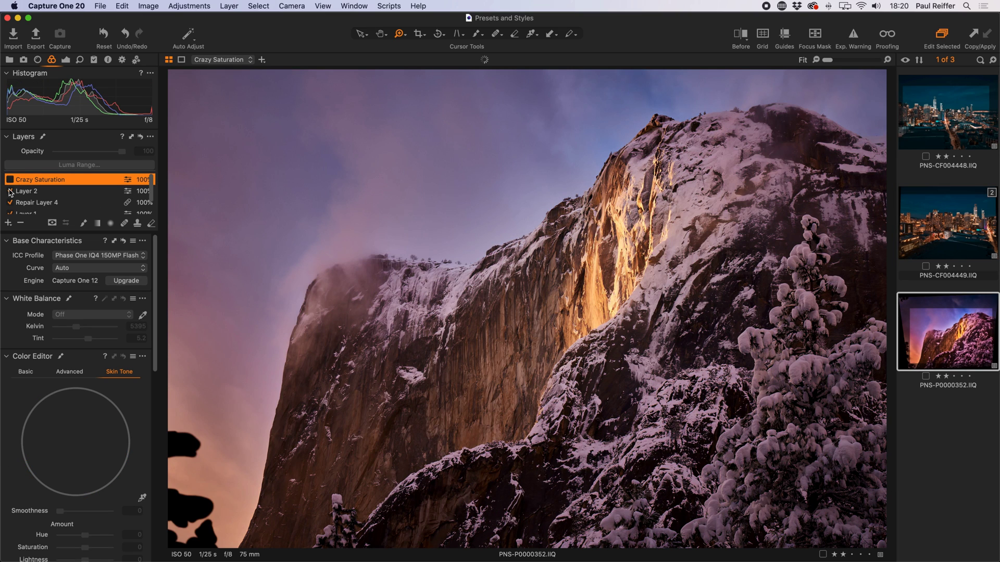
pyautogui.click(9, 223)
pyautogui.click(43, 238)
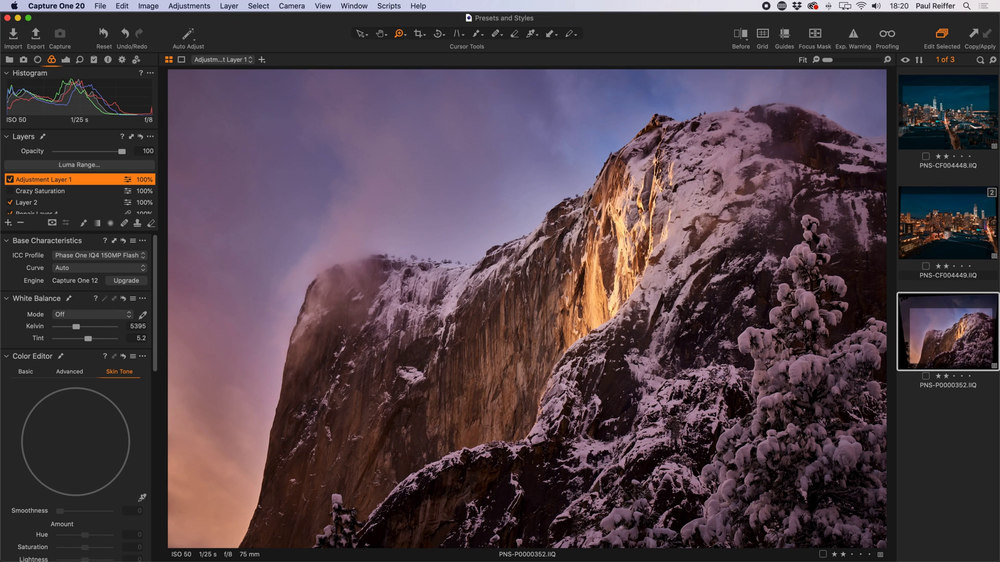
# Try the saved Daylight preset and the built-in Daylight mode on the new layer's white balance, and reset the mode to Off
pyautogui.click(134, 299)
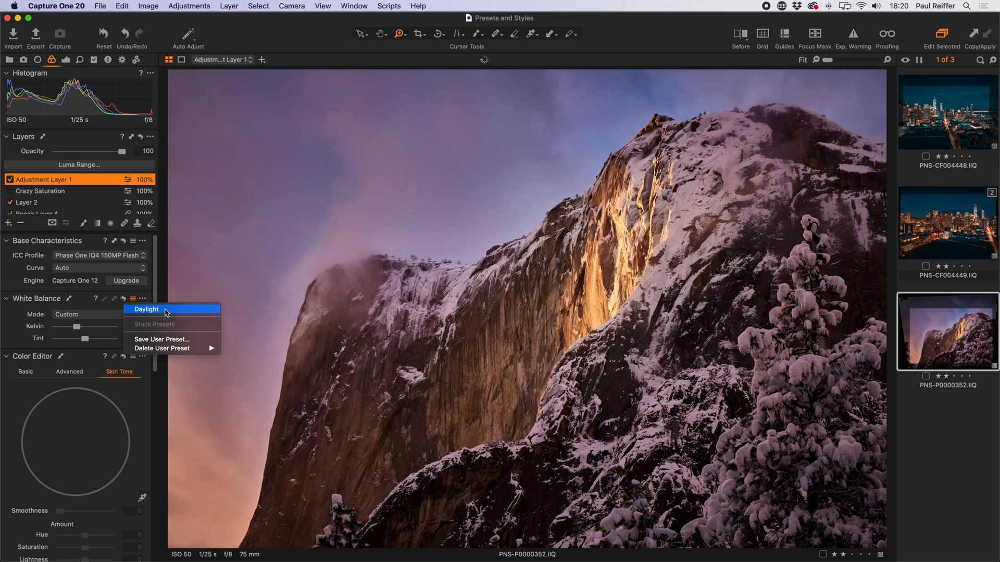
pyautogui.click(151, 310)
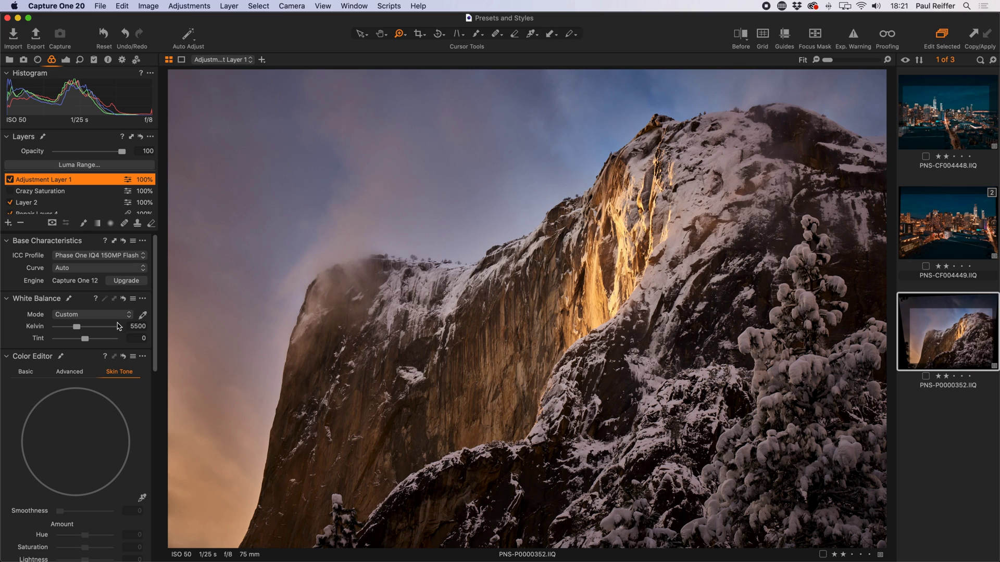
pyautogui.click(94, 315)
pyautogui.click(95, 341)
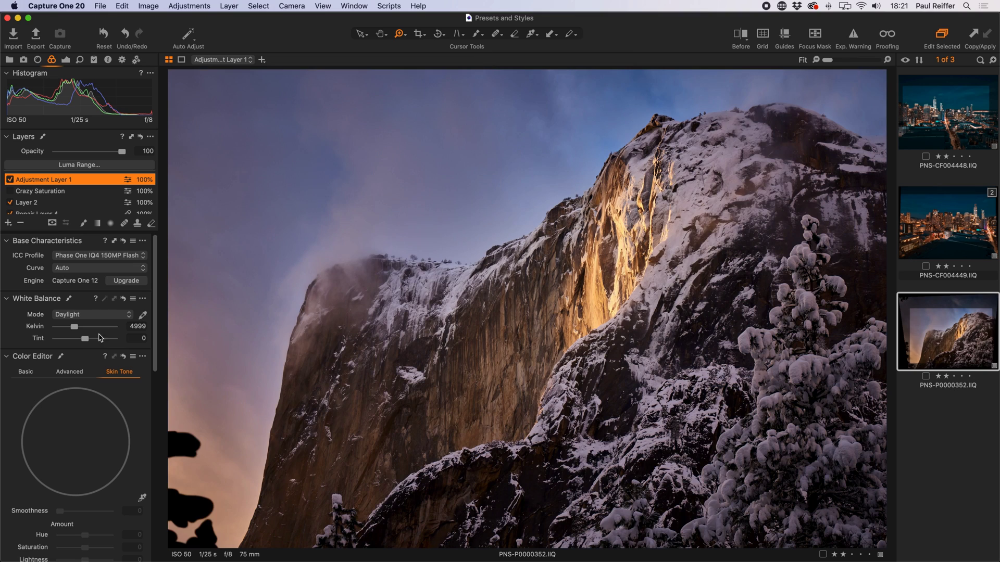
pyautogui.click(90, 315)
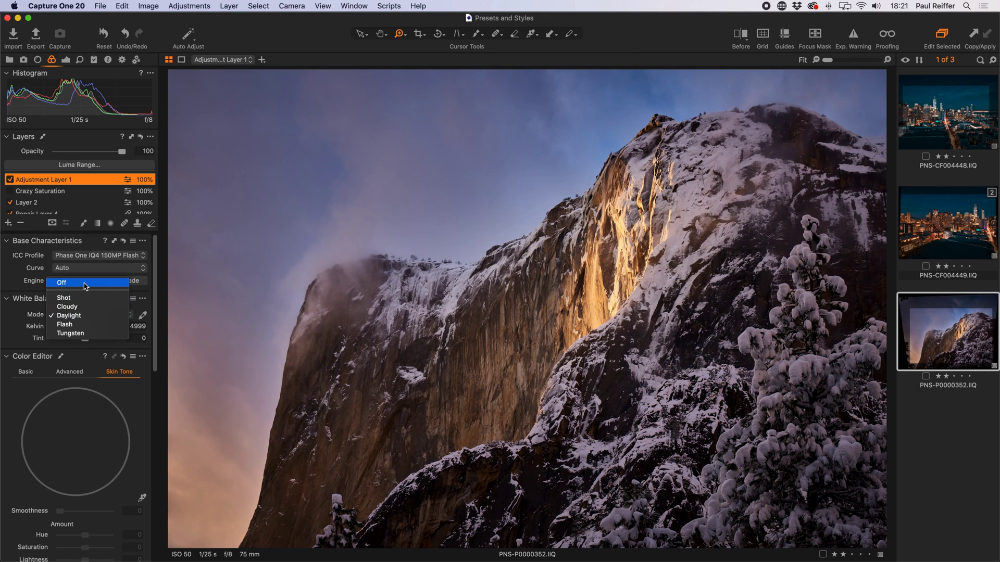
pyautogui.click(86, 286)
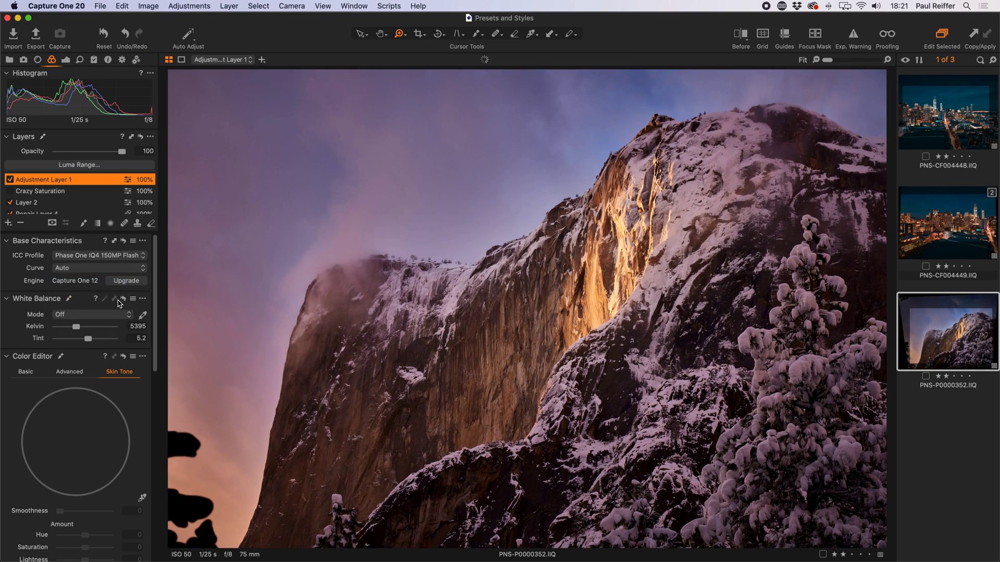
# Examine the Color Editor preset options and the new layer's options for saving adjustments as a style and applying existing styles
pyautogui.scroll(-3, 124, 362)
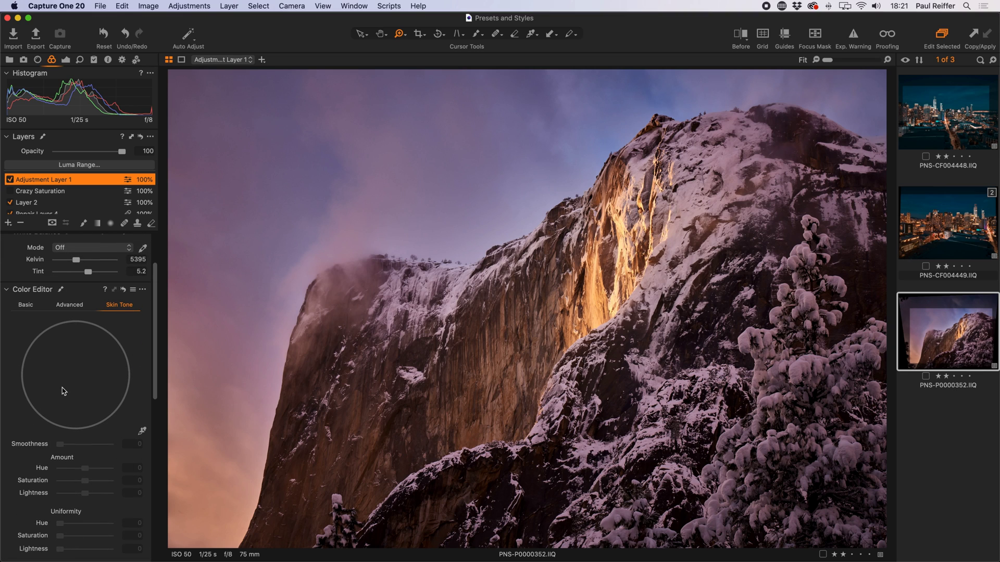
pyautogui.click(134, 289)
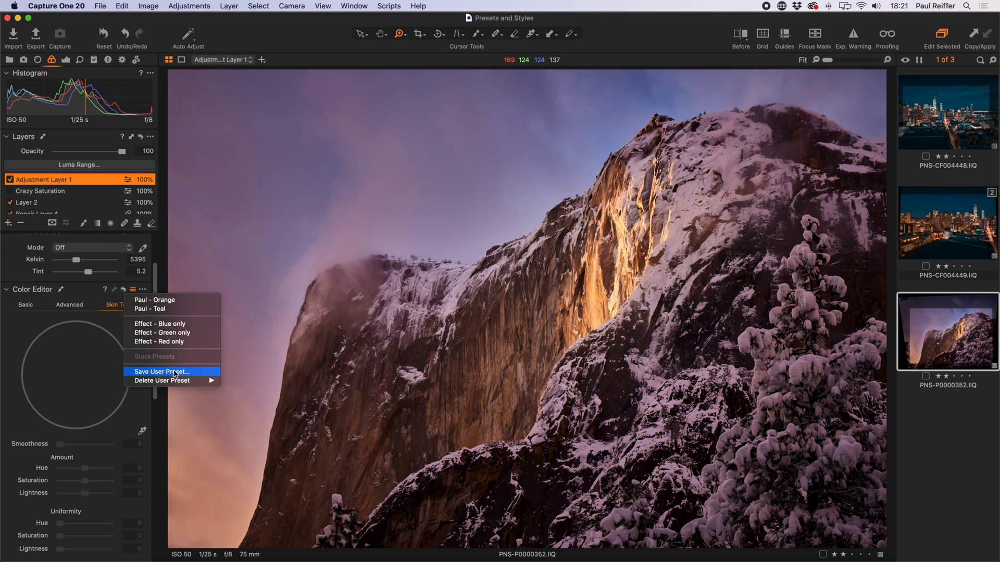
pyautogui.click(20, 325)
pyautogui.scroll(5, 84, 312)
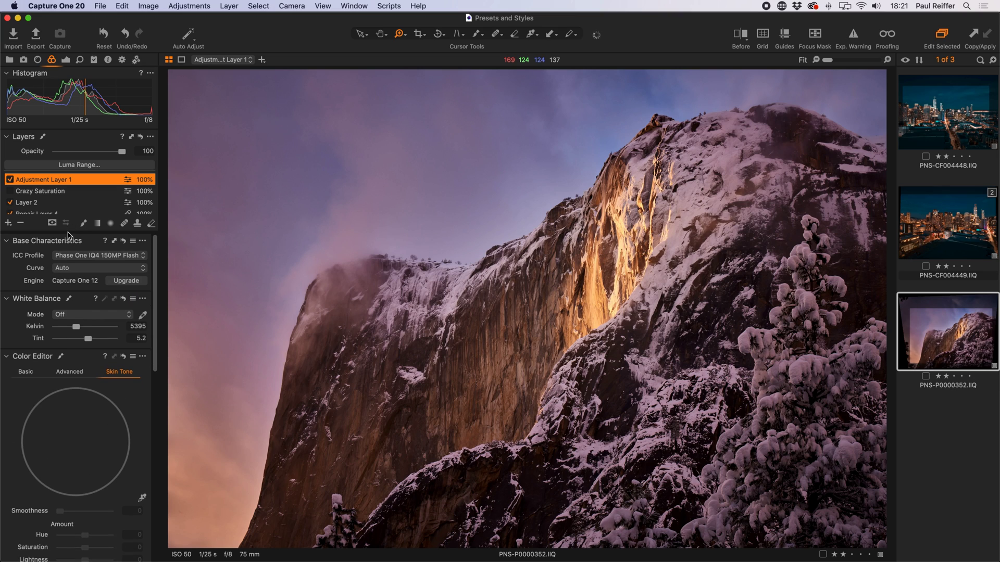
pyautogui.rightClick(61, 181)
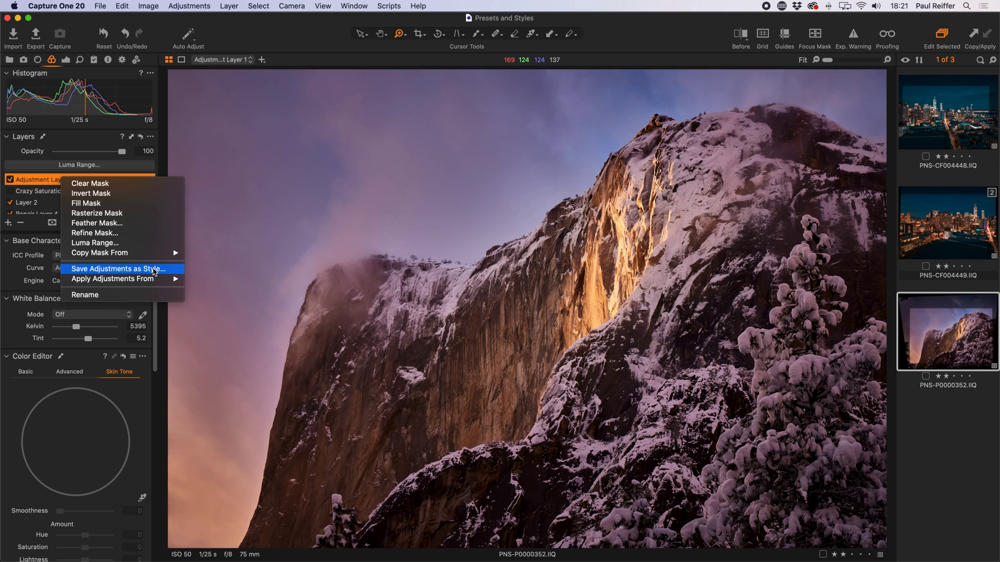
pyautogui.click(26, 399)
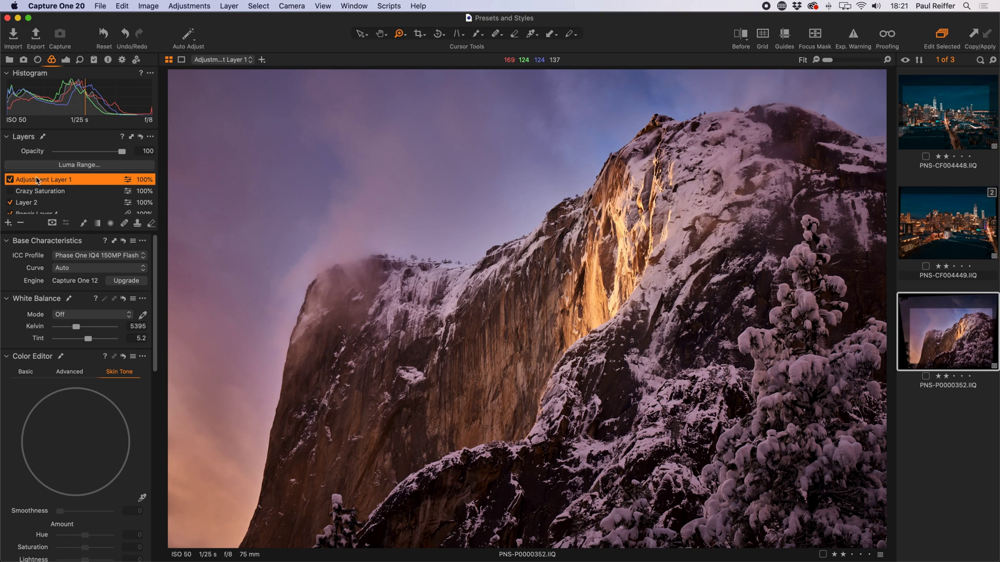
pyautogui.rightClick(53, 184)
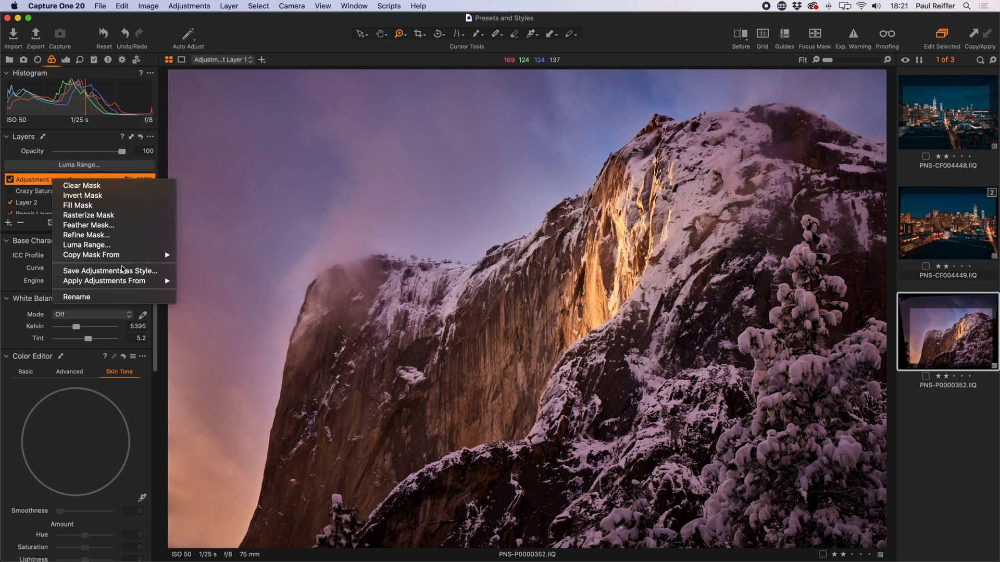
pyautogui.moveTo(94, 279)
pyautogui.moveTo(218, 284)
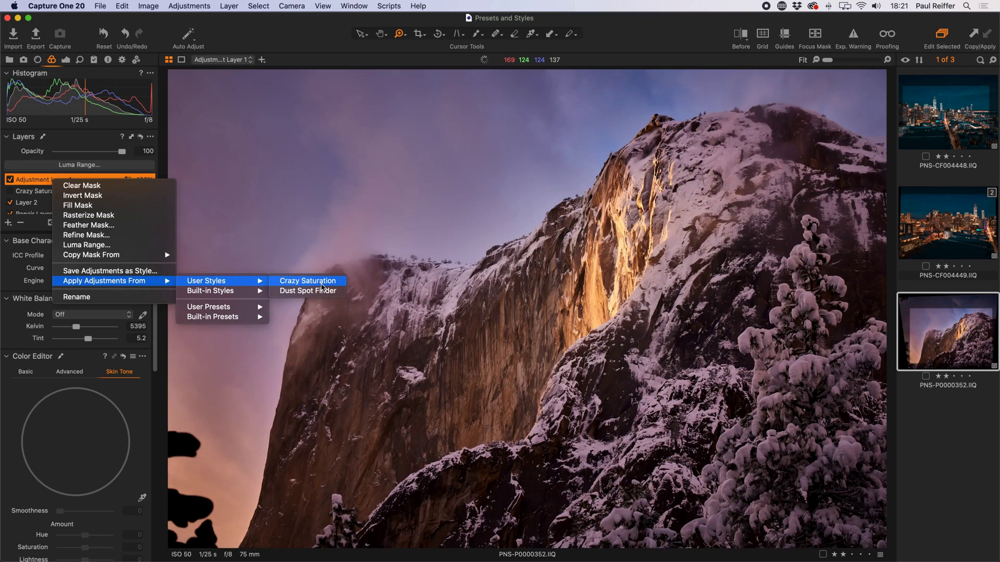
pyautogui.press('Escape')
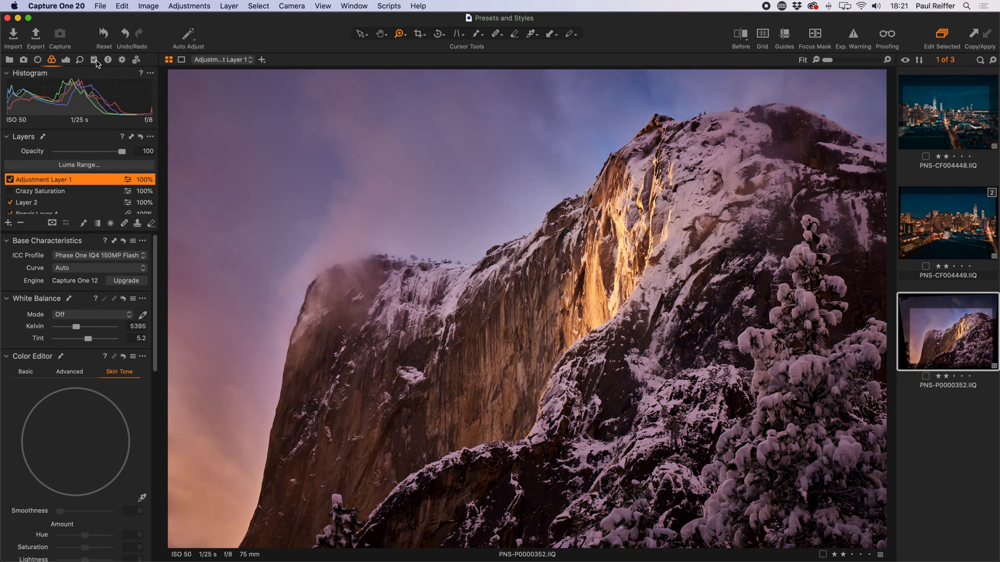
# Examine the ways to apply the Crazy Saturation user style from Styles and Presets, and return to the second variant of PNS-CF004449.IIQ
pyautogui.click(94, 60)
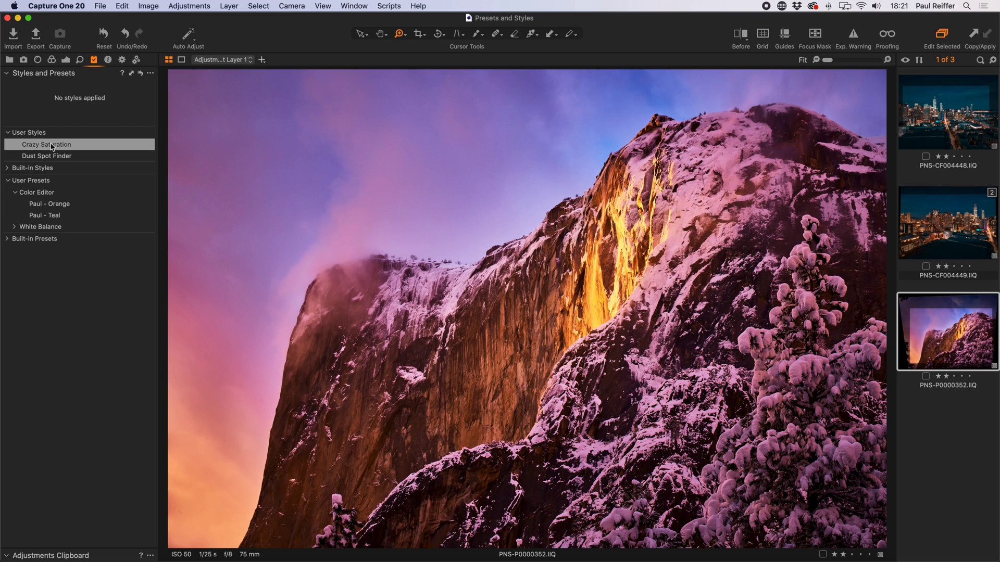
pyautogui.rightClick(52, 147)
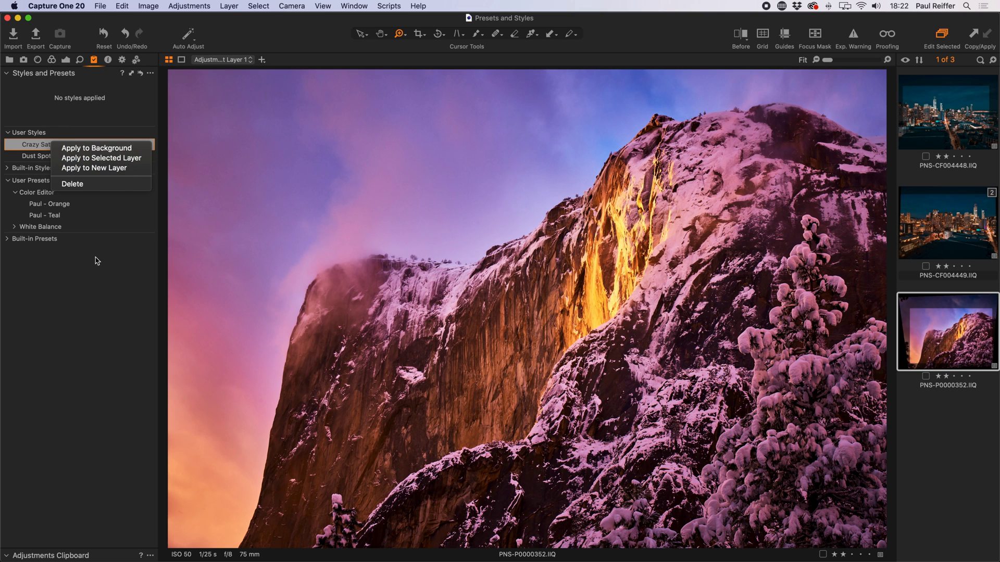
pyautogui.click(51, 148)
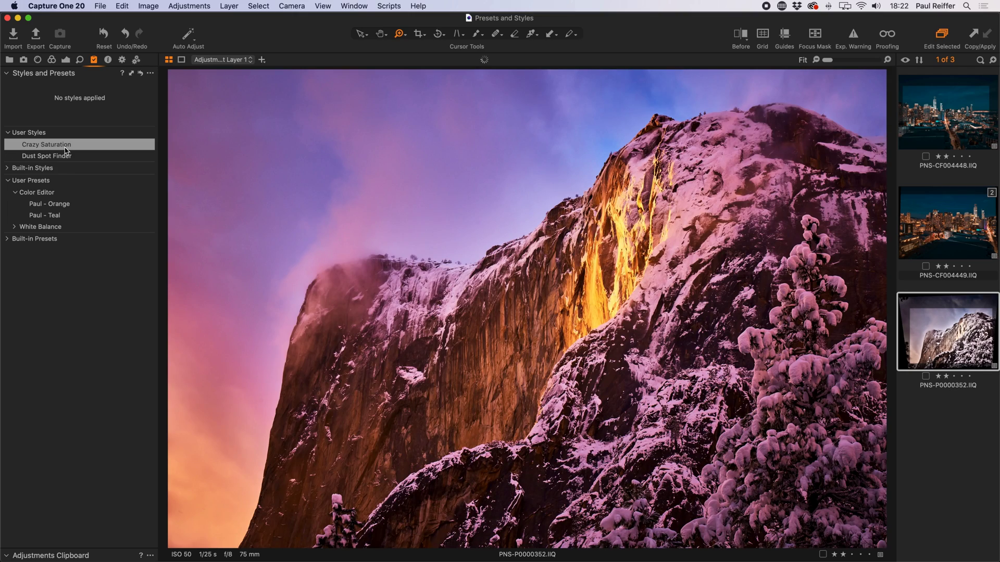
pyautogui.press('Up')
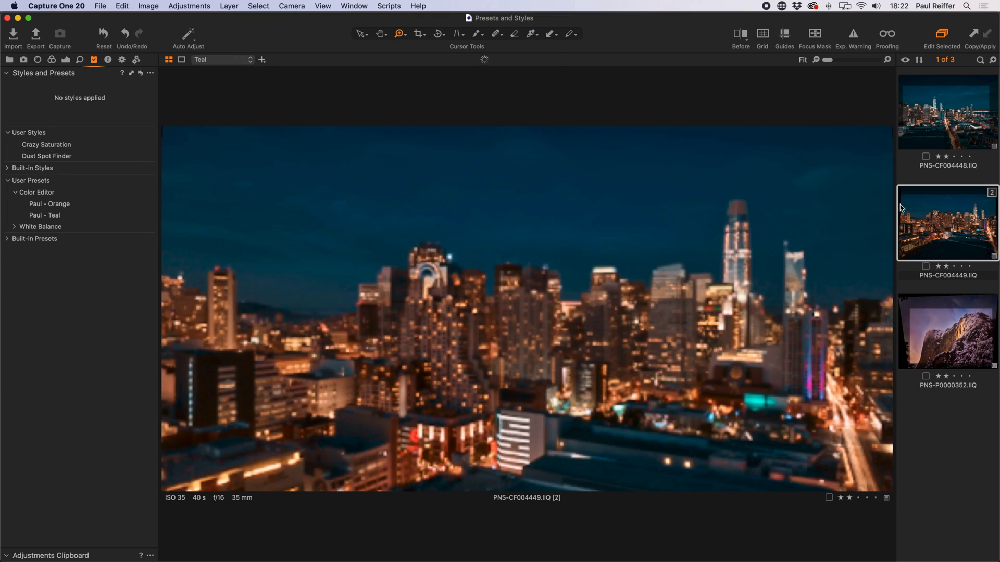